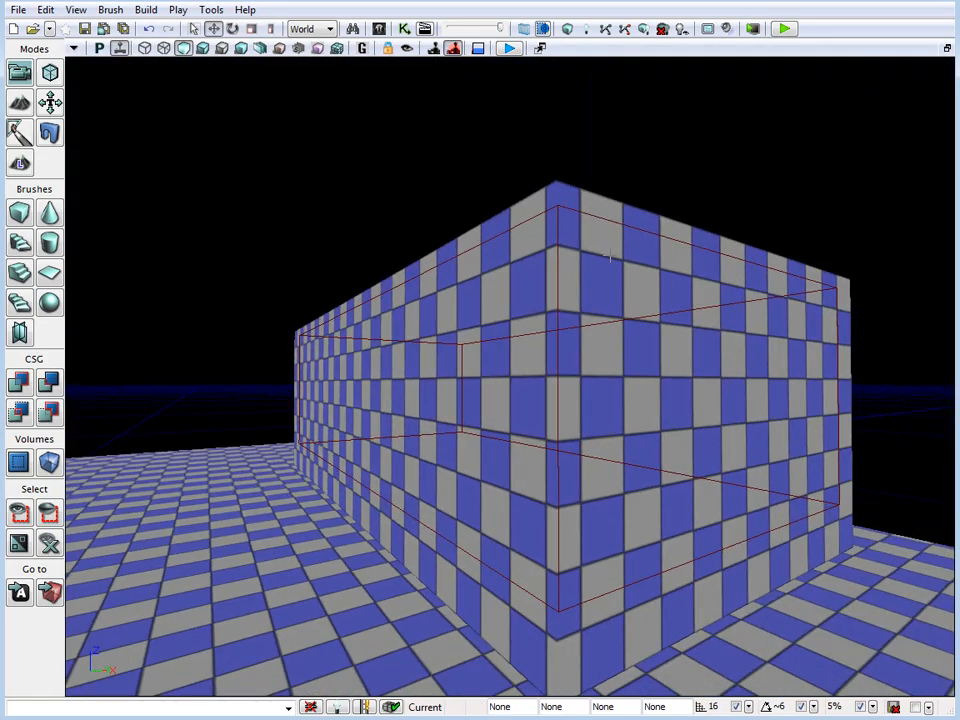
Look around the outside of the checkered building and go inside its hollow room in the perspective view
{"action": "left_click_drag", "start_coordinate": [609, 255], "coordinate": [568, 378]}
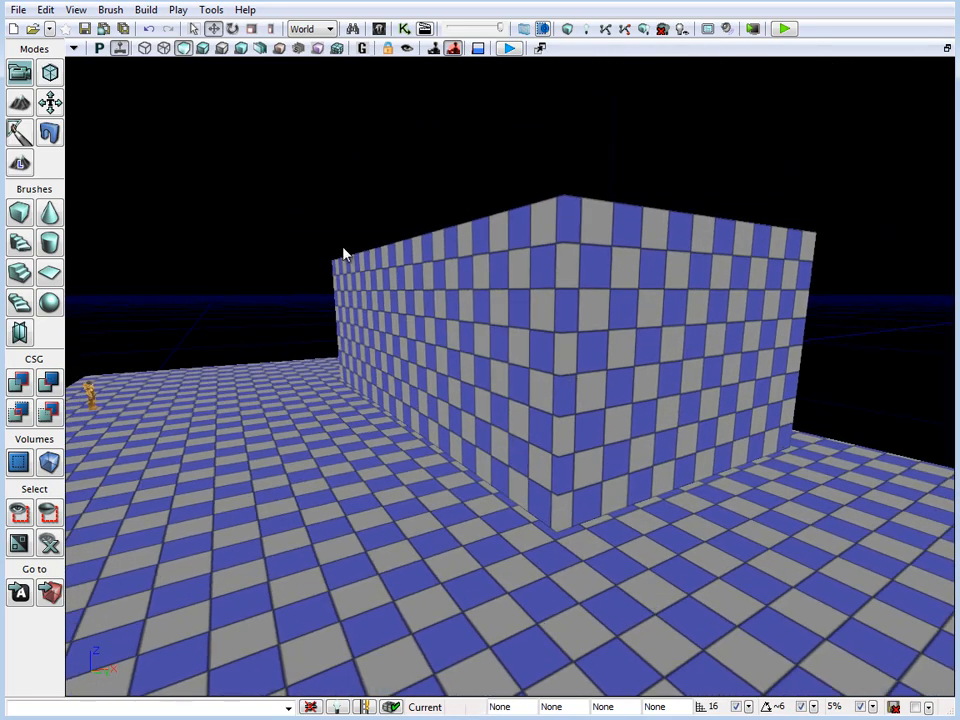
{"action": "right_click_drag", "start_coordinate": [343, 255], "coordinate": [516, 391]}
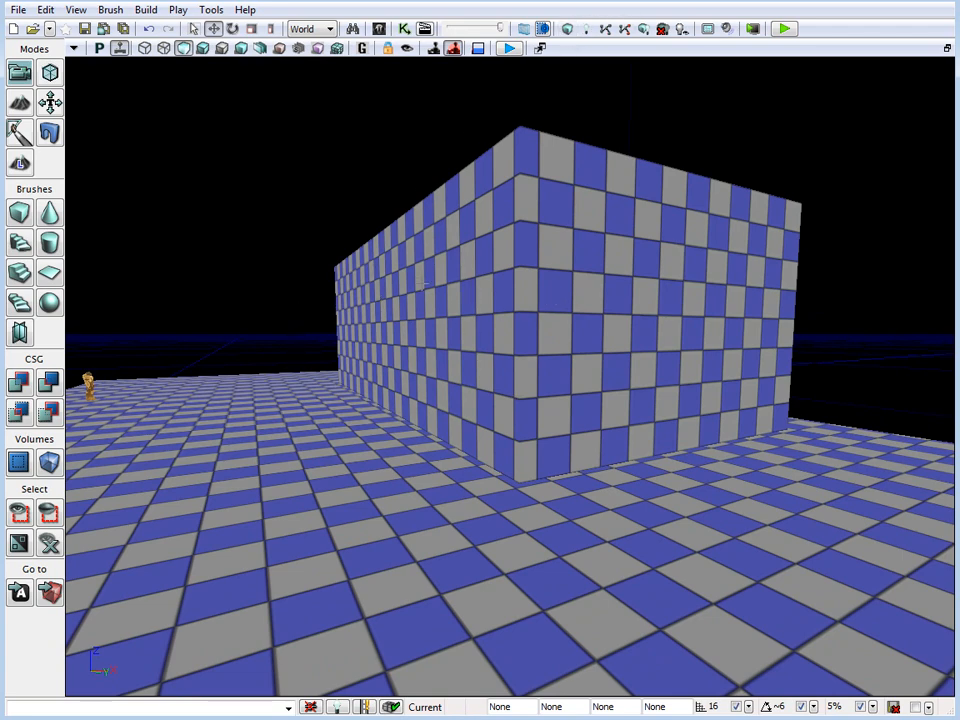
{"action": "mouse_move", "coordinate": [430, 300]}
{"action": "right_mouse_down"}
{"action": "mouse_move", "coordinate": [396, 309]}
{"action": "mouse_move", "coordinate": [594, 407]}
{"action": "mouse_move", "coordinate": [424, 301]}
{"action": "right_mouse_up"}
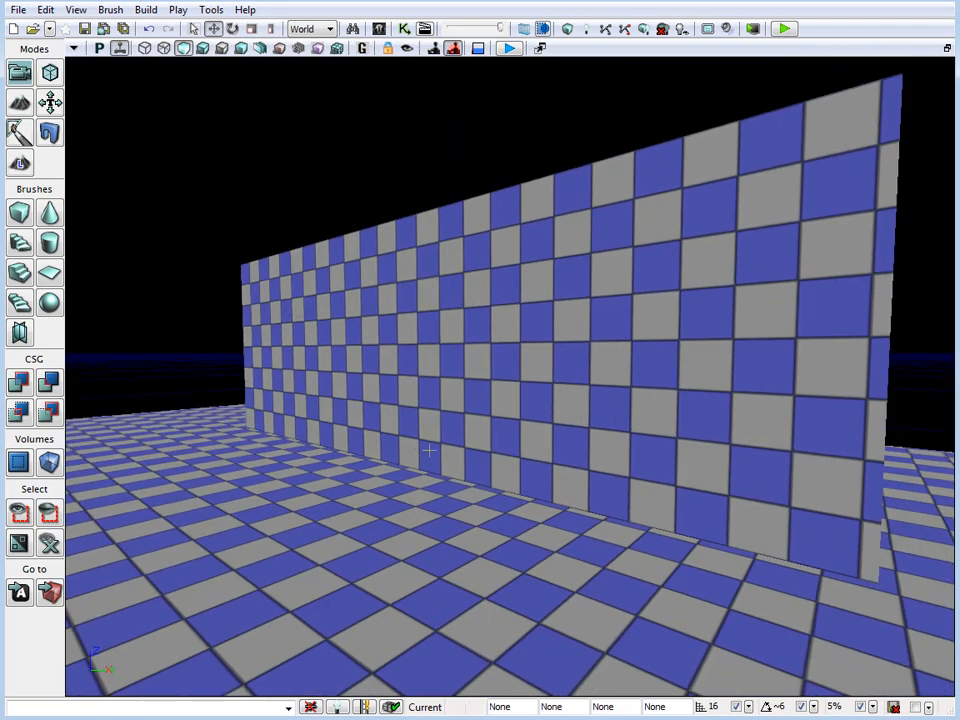
{"action": "left_click_drag", "start_coordinate": [450, 343], "coordinate": [424, 199]}
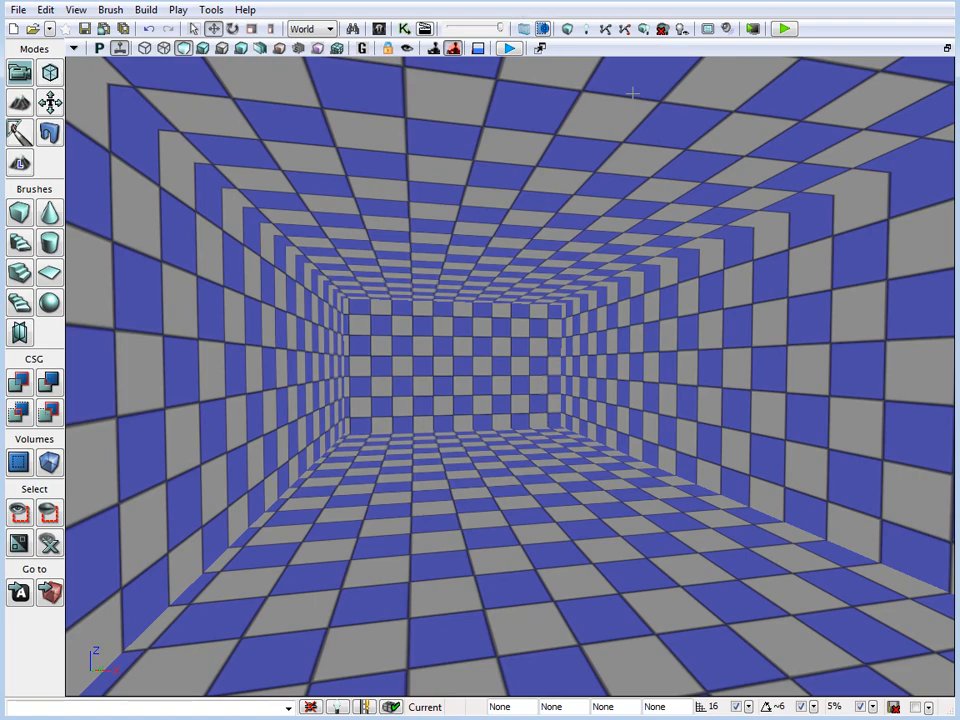
Select the building's inner subtractive brush in a maximized top view
{"action": "left_click", "coordinate": [947, 47]}
{"action": "left_click", "coordinate": [686, 253]}
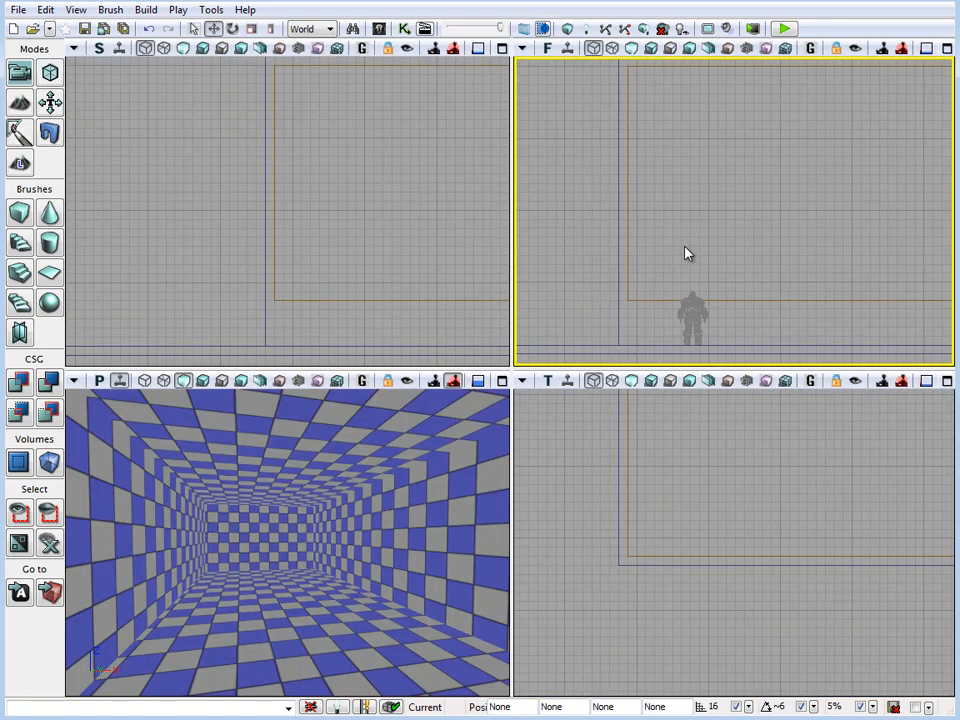
{"action": "left_click_drag", "start_coordinate": [741, 506], "coordinate": [726, 519]}
{"action": "left_click", "coordinate": [947, 380]}
{"action": "scroll", "coordinate": [645, 446], "scroll_direction": "down", "scroll_amount": 9}
{"action": "left_click_drag", "start_coordinate": [563, 240], "coordinate": [564, 264]}
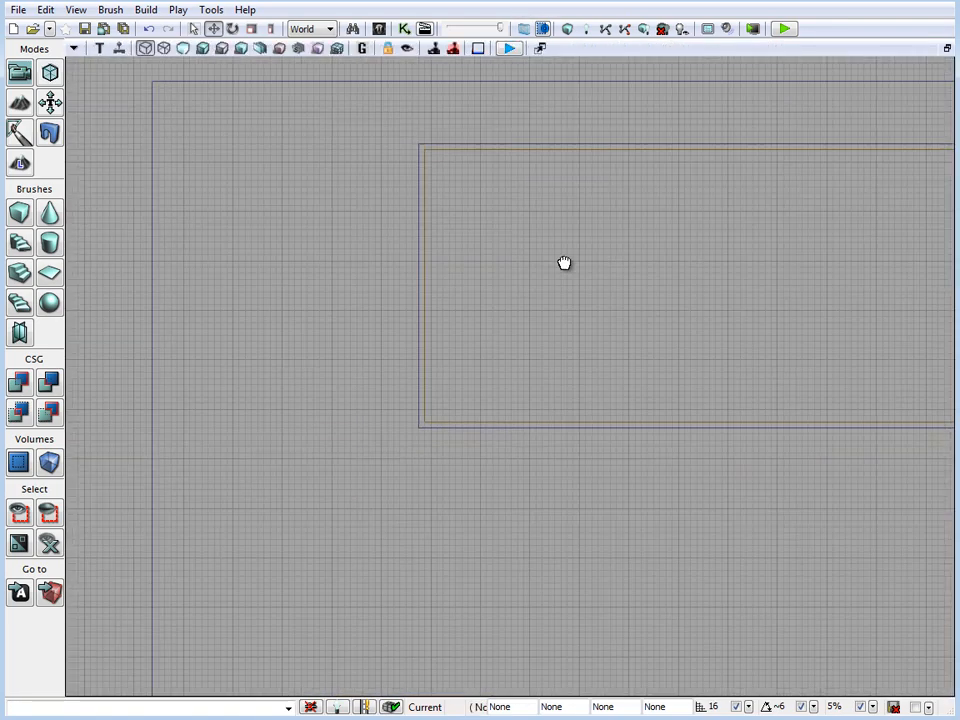
{"action": "scroll", "coordinate": [591, 443], "scroll_direction": "up", "scroll_amount": 1}
{"action": "left_click", "coordinate": [411, 287]}
{"action": "left_click_drag", "start_coordinate": [681, 329], "coordinate": [658, 345]}
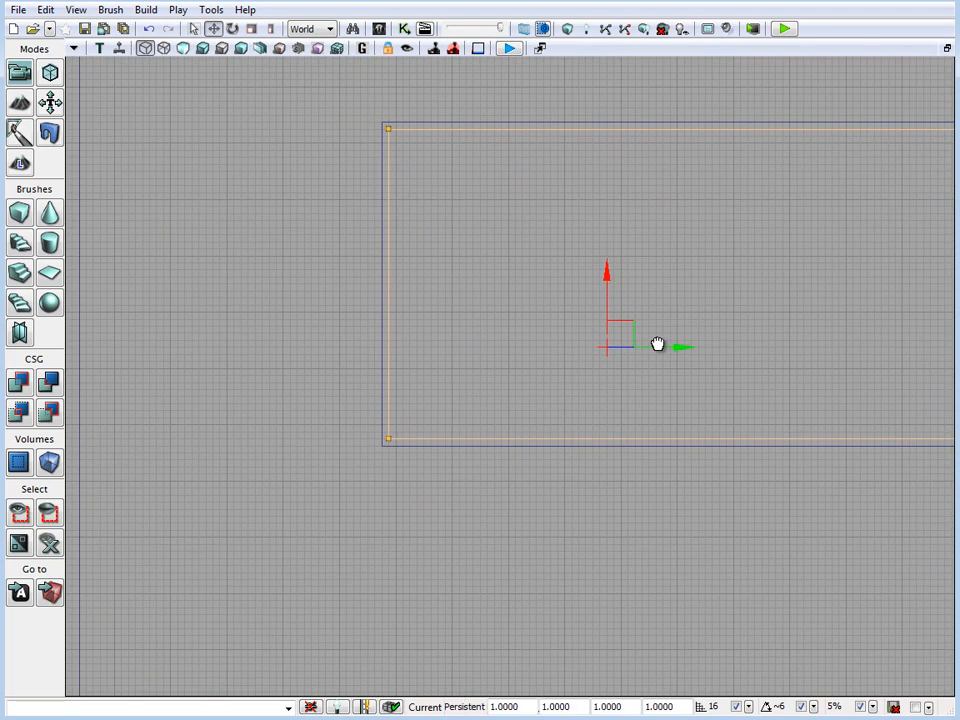
Examine the building's outer and inner brushes in wireframe in the maximized perspective view, and return it to unlit shading
{"action": "left_click", "coordinate": [947, 47]}
{"action": "right_click_drag", "start_coordinate": [303, 519], "coordinate": [305, 539]}
{"action": "left_click", "coordinate": [502, 380]}
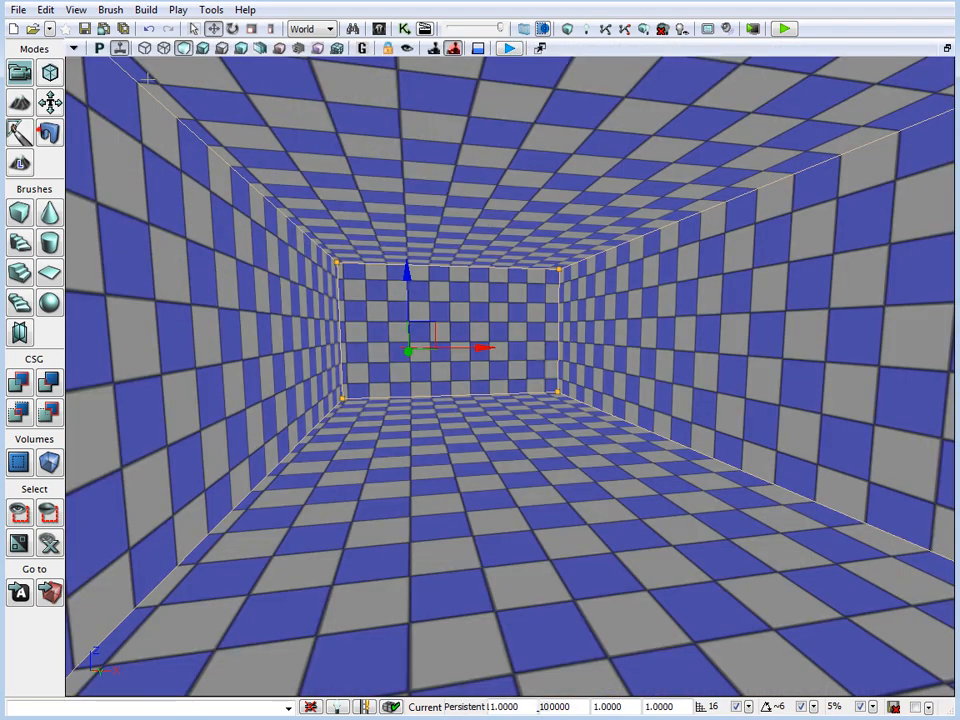
{"action": "left_click", "coordinate": [145, 48]}
{"action": "mouse_move", "coordinate": [298, 204]}
{"action": "left_mouse_down"}
{"action": "mouse_move", "coordinate": [598, 453]}
{"action": "mouse_move", "coordinate": [565, 480]}
{"action": "left_mouse_up"}
{"action": "left_click", "coordinate": [466, 186]}
{"action": "mouse_move", "coordinate": [466, 186]}
{"action": "left_mouse_down"}
{"action": "mouse_move", "coordinate": [427, 193]}
{"action": "mouse_move", "coordinate": [426, 202]}
{"action": "left_mouse_up"}
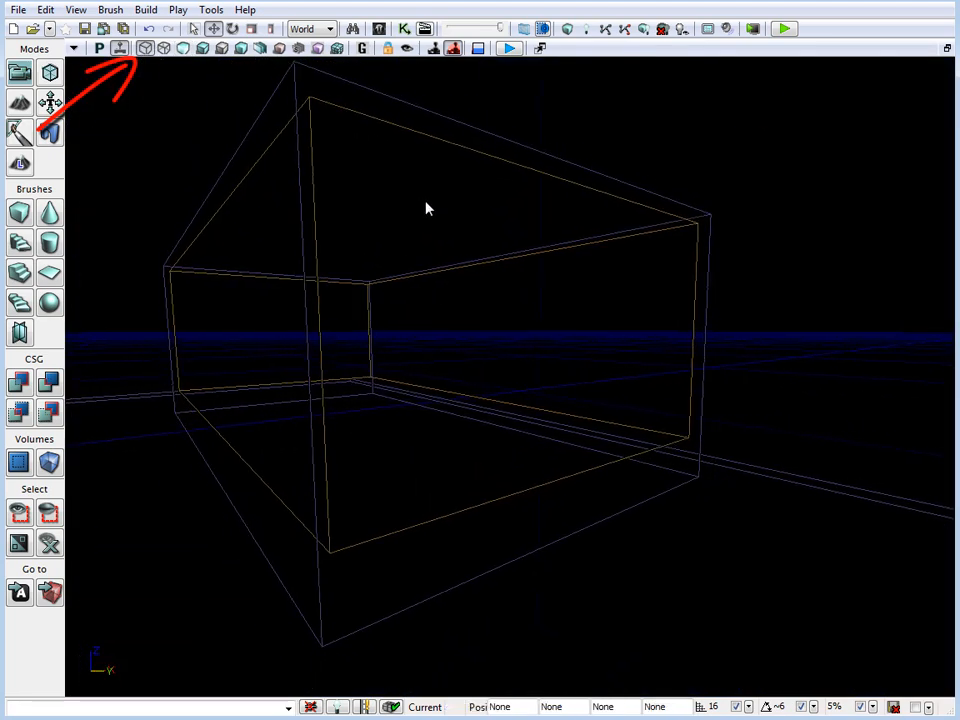
{"action": "left_click", "coordinate": [183, 48]}
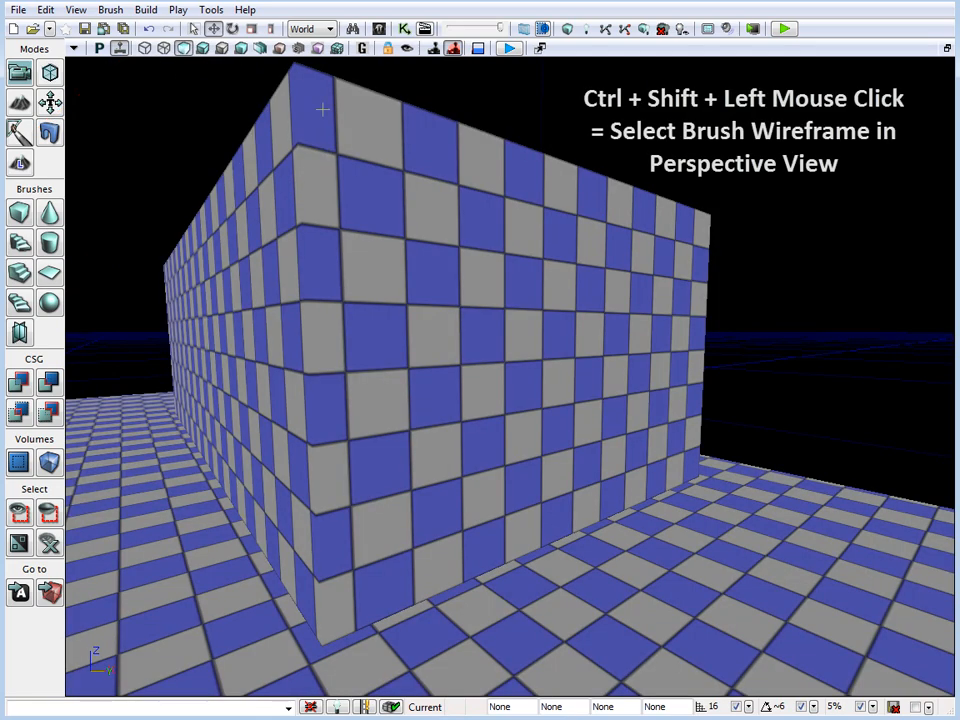
Select the building's outer additive brush by its wireframe in the perspective view, and clear the selection
{"action": "left_click_drag", "start_coordinate": [420, 257], "coordinate": [390, 263]}
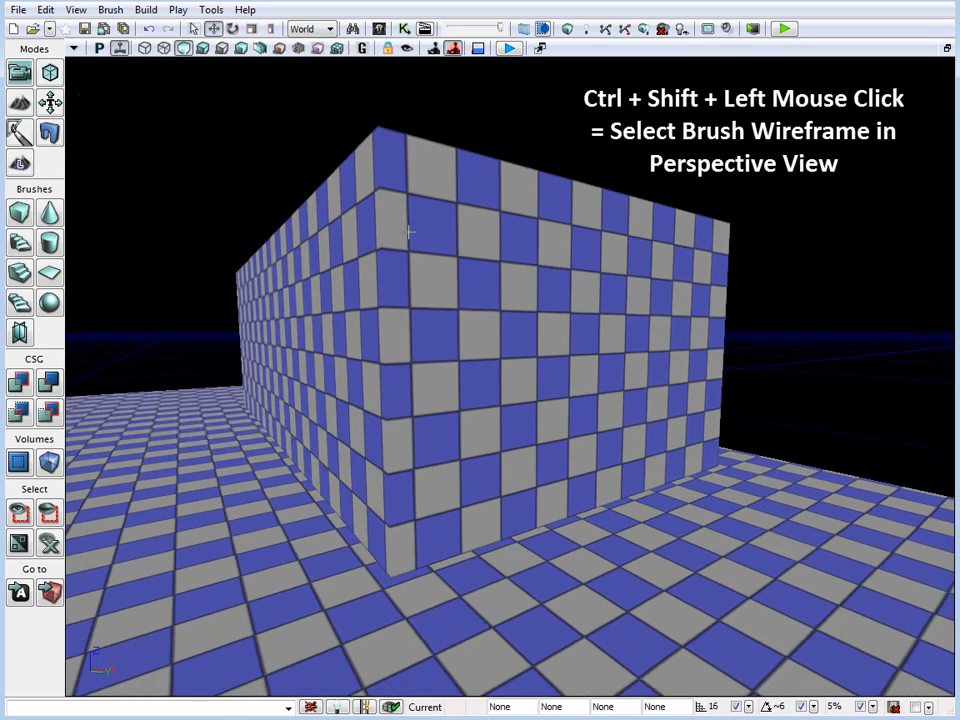
{"action": "left_click", "coordinate": [395, 248], "text": "ctrl+shift"}
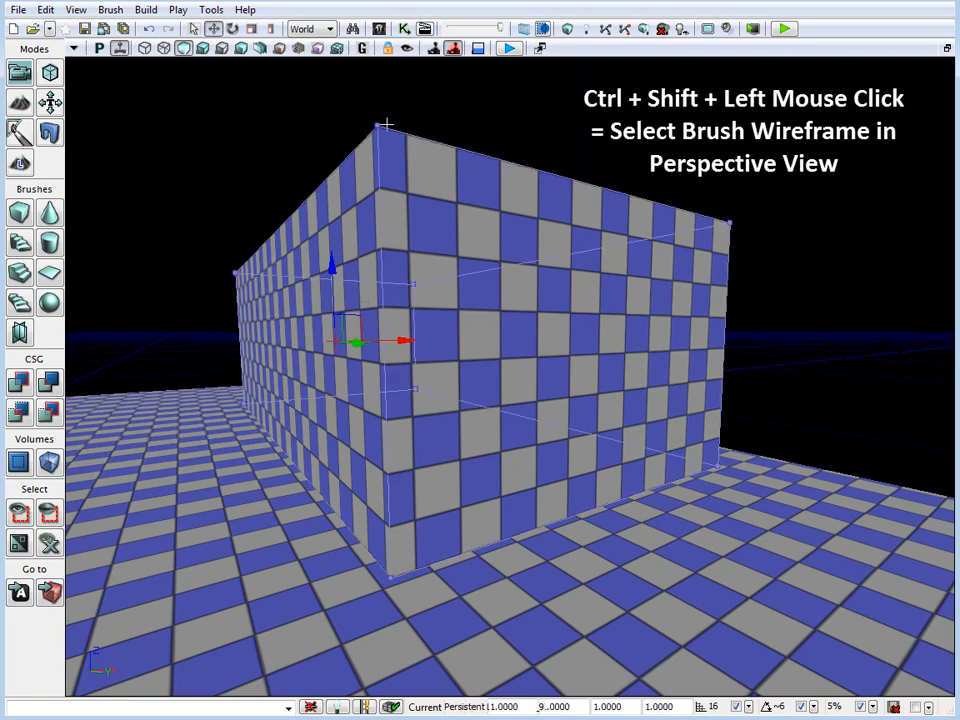
{"action": "left_click", "coordinate": [526, 139]}
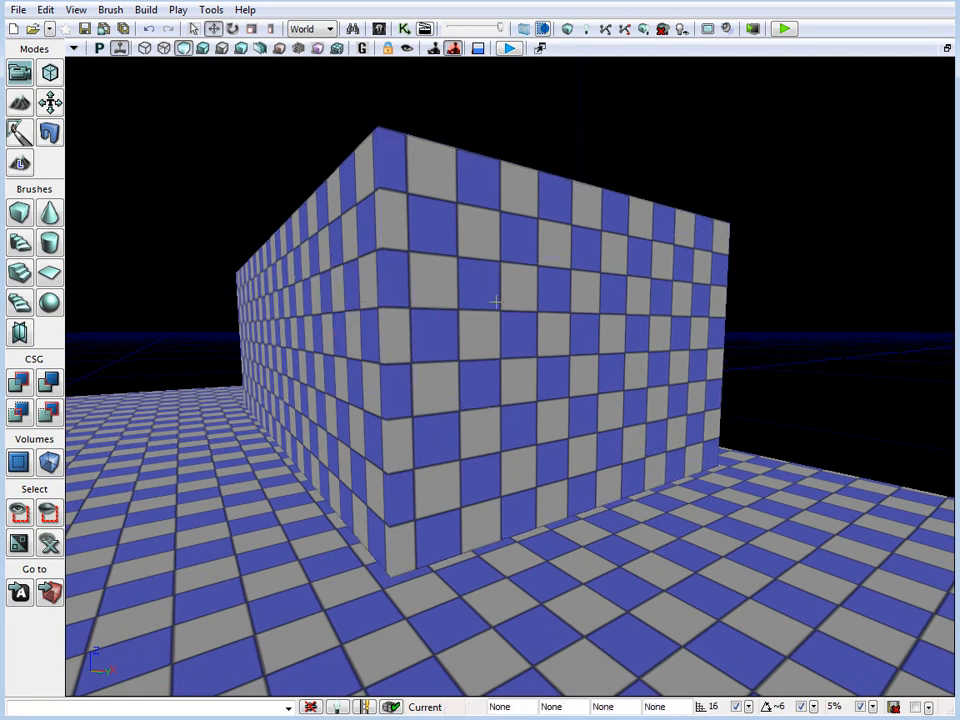
Alternate between selecting the building's front and side wall surfaces, select the whole outer brush, and clear the selection
{"action": "left_click", "coordinate": [495, 302]}
{"action": "left_click", "coordinate": [311, 301]}
{"action": "left_click", "coordinate": [550, 291]}
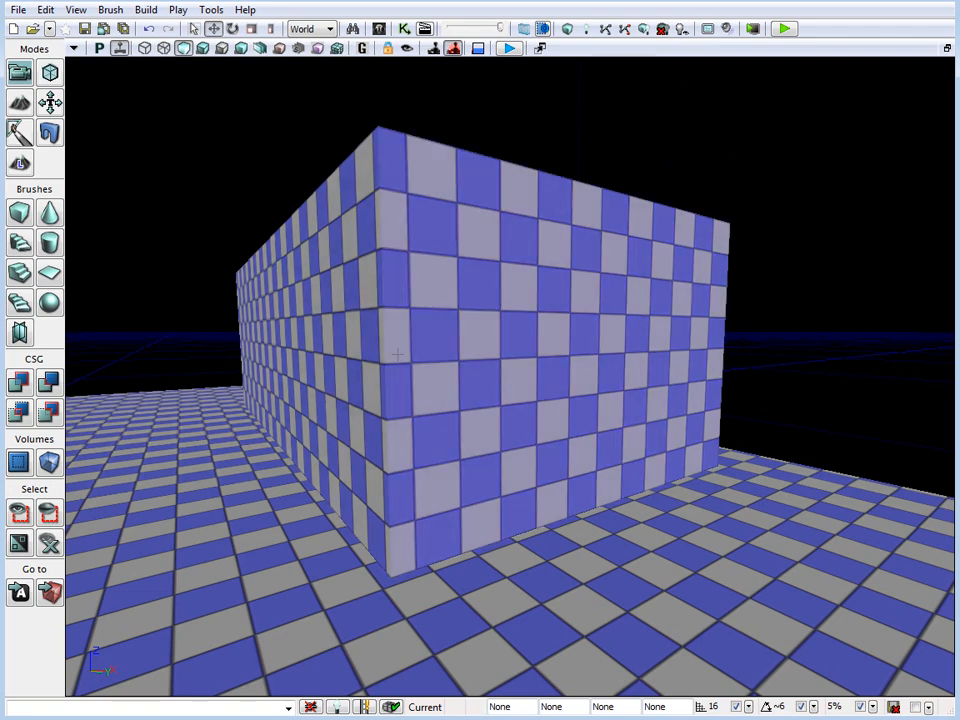
{"action": "left_click", "coordinate": [369, 348]}
{"action": "left_click", "coordinate": [522, 345]}
{"action": "left_click", "coordinate": [334, 346]}
{"action": "left_click", "coordinate": [465, 309]}
{"action": "left_click", "coordinate": [481, 343], "text": "ctrl+shift"}
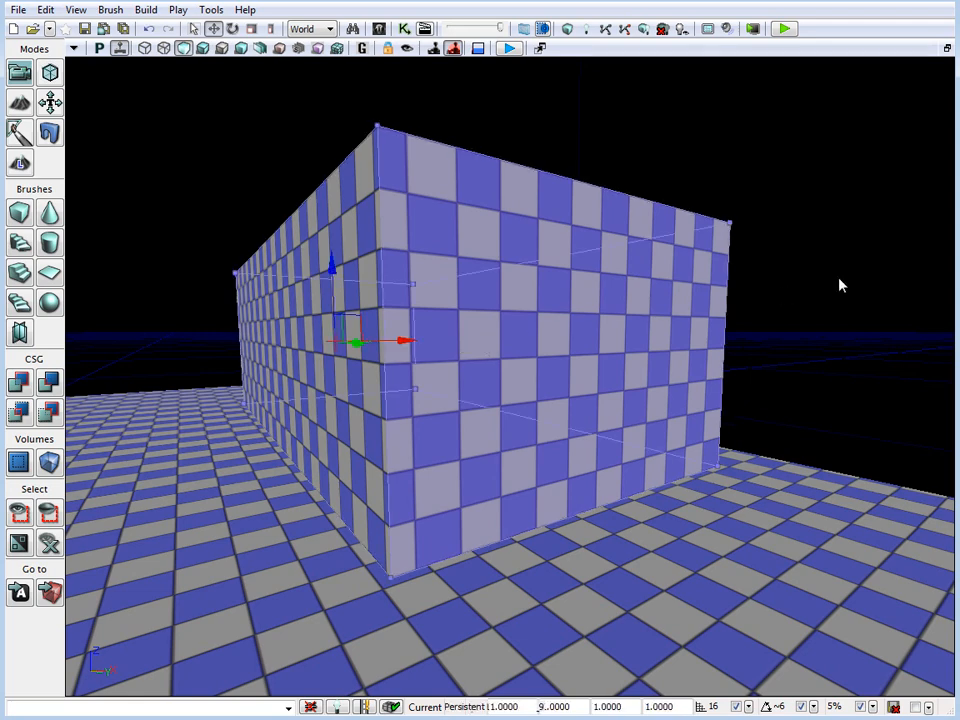
{"action": "left_click", "coordinate": [840, 283]}
Duplicate the building's subtractive brush in the maximized top view and place the copy just outside the lower long wall
{"action": "key", "text": "shift+space"}
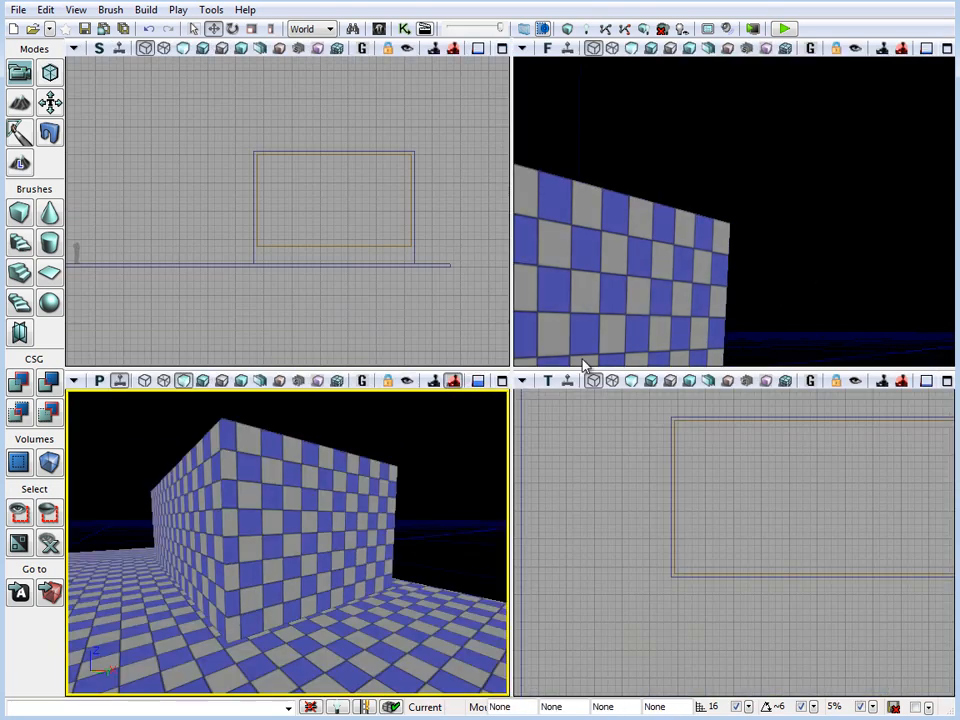
{"action": "left_click_drag", "start_coordinate": [607, 449], "coordinate": [565, 439]}
{"action": "key", "text": "shift+space"}
{"action": "left_click", "coordinate": [298, 204]}
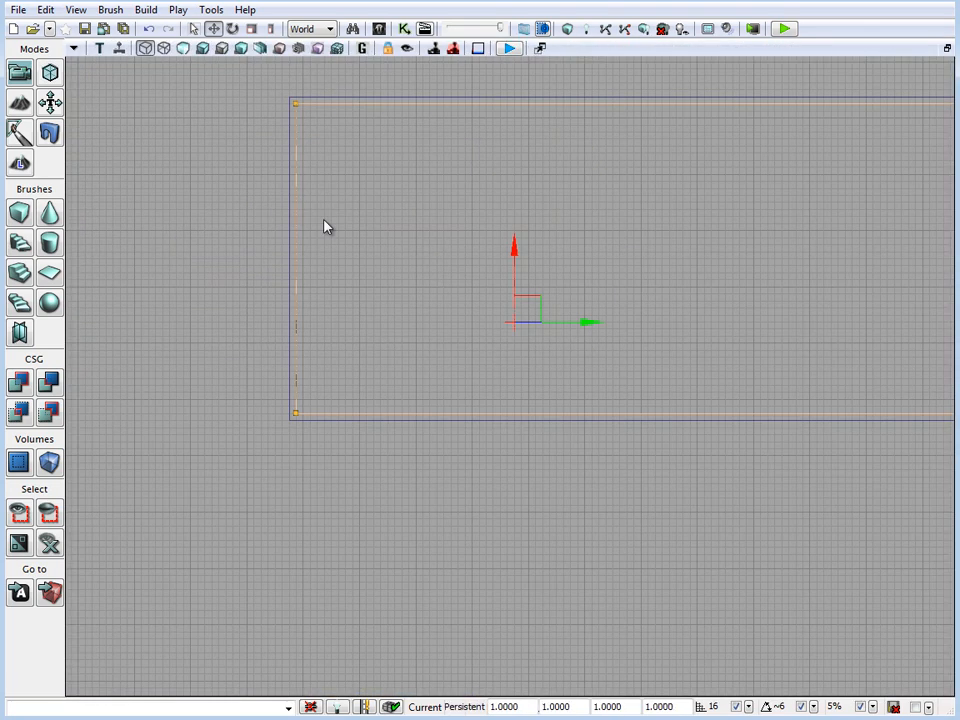
{"action": "mouse_move", "coordinate": [642, 308]}
{"action": "left_mouse_down"}
{"action": "mouse_move", "coordinate": [484, 347]}
{"action": "mouse_move", "coordinate": [487, 322]}
{"action": "mouse_move", "coordinate": [530, 311]}
{"action": "mouse_move", "coordinate": [514, 360]}
{"action": "mouse_move", "coordinate": [585, 294]}
{"action": "left_mouse_up"}
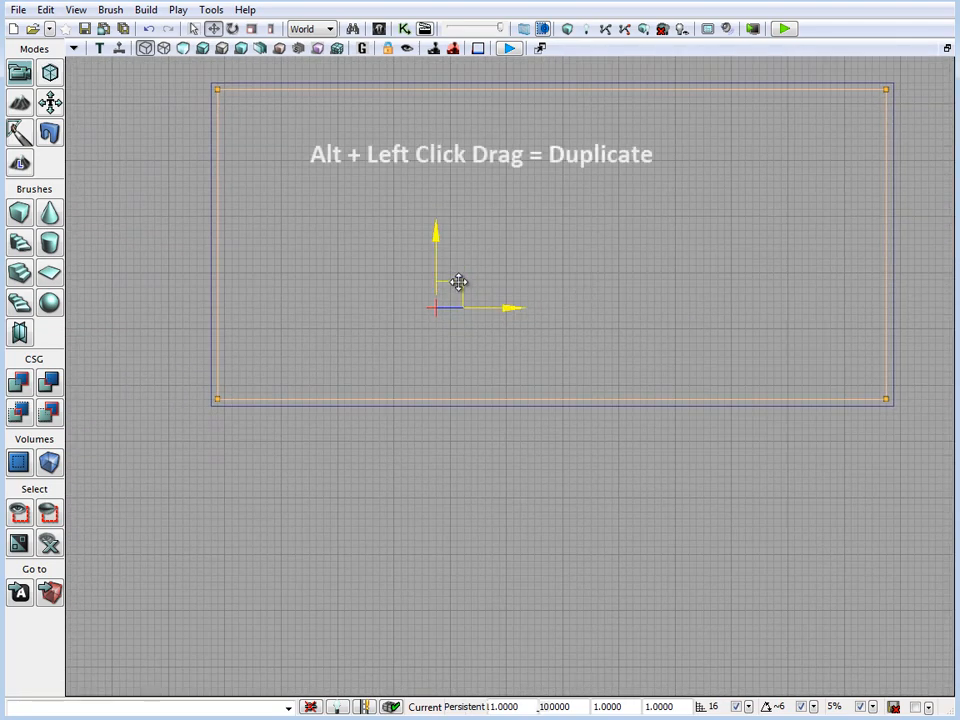
{"action": "mouse_move", "coordinate": [460, 284]}
{"action": "left_mouse_down", "text": "alt"}
{"action": "mouse_move", "coordinate": [469, 482]}
{"action": "mouse_move", "coordinate": [456, 514]}
{"action": "mouse_move", "coordinate": [465, 525]}
{"action": "left_mouse_up", "text": "alt"}
{"action": "mouse_move", "coordinate": [604, 196]}
{"action": "left_mouse_down"}
{"action": "mouse_move", "coordinate": [523, 150]}
{"action": "mouse_move", "coordinate": [587, 188]}
{"action": "left_mouse_up"}
{"action": "left_click_drag", "start_coordinate": [494, 356], "coordinate": [493, 271]}
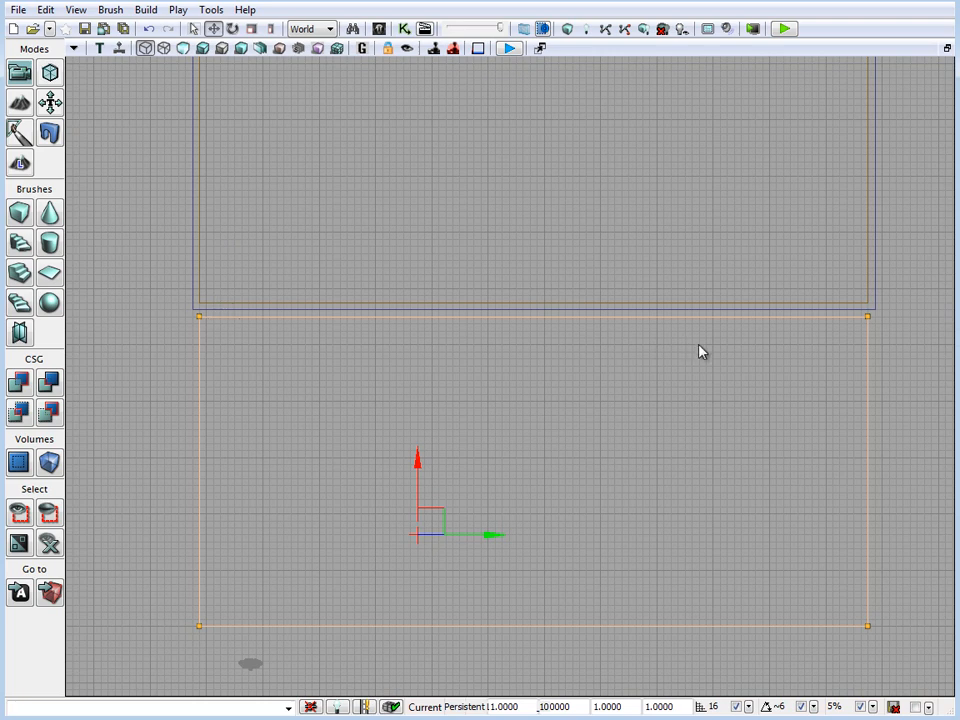
{"action": "left_click_drag", "start_coordinate": [700, 350], "coordinate": [671, 371]}
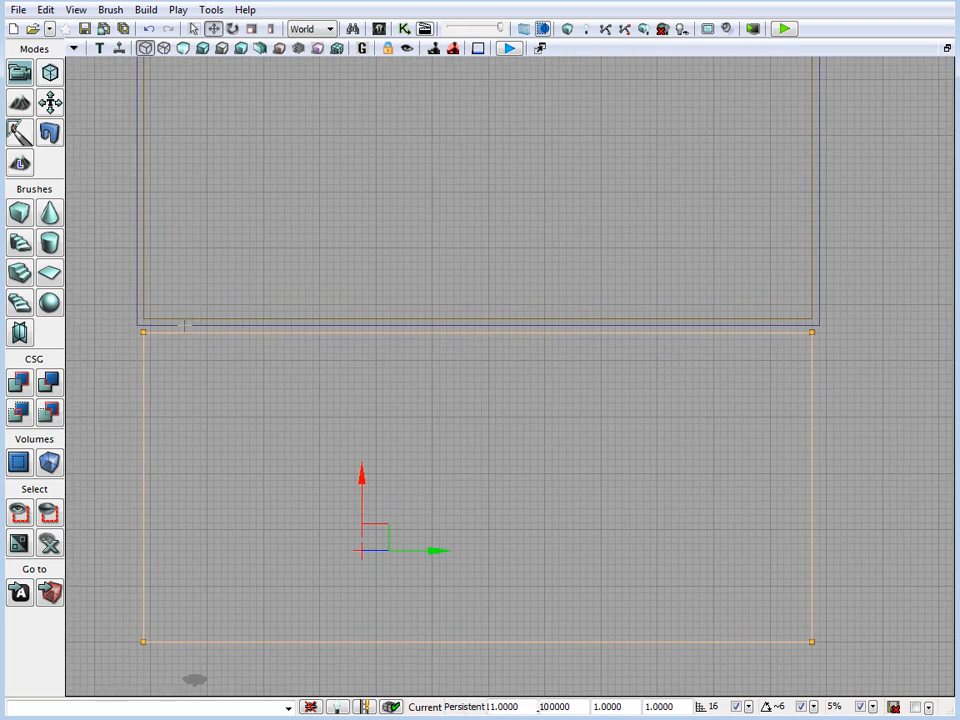
{"action": "left_click_drag", "start_coordinate": [278, 400], "coordinate": [395, 339]}
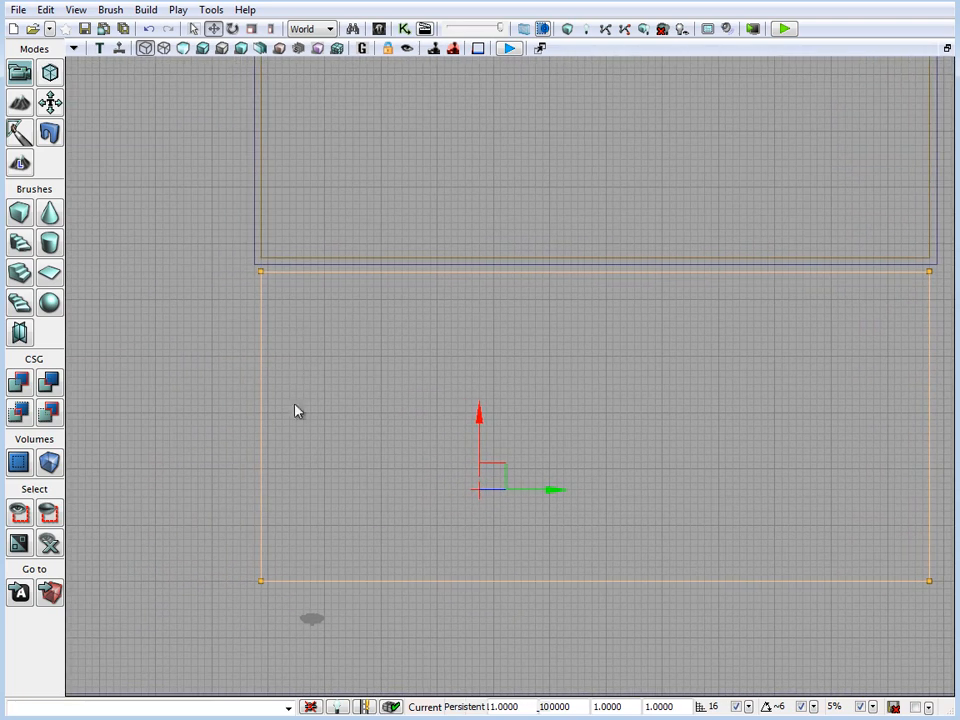
{"action": "left_click_drag", "start_coordinate": [681, 405], "coordinate": [648, 432]}
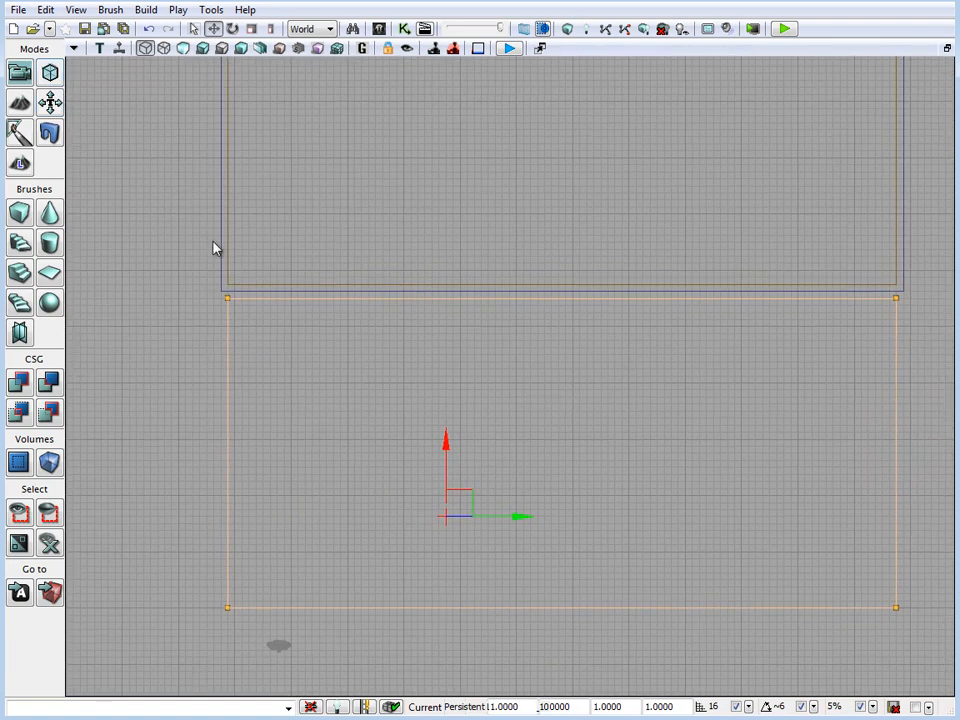
{"action": "scroll", "coordinate": [286, 325], "scroll_direction": "up", "scroll_amount": 3}
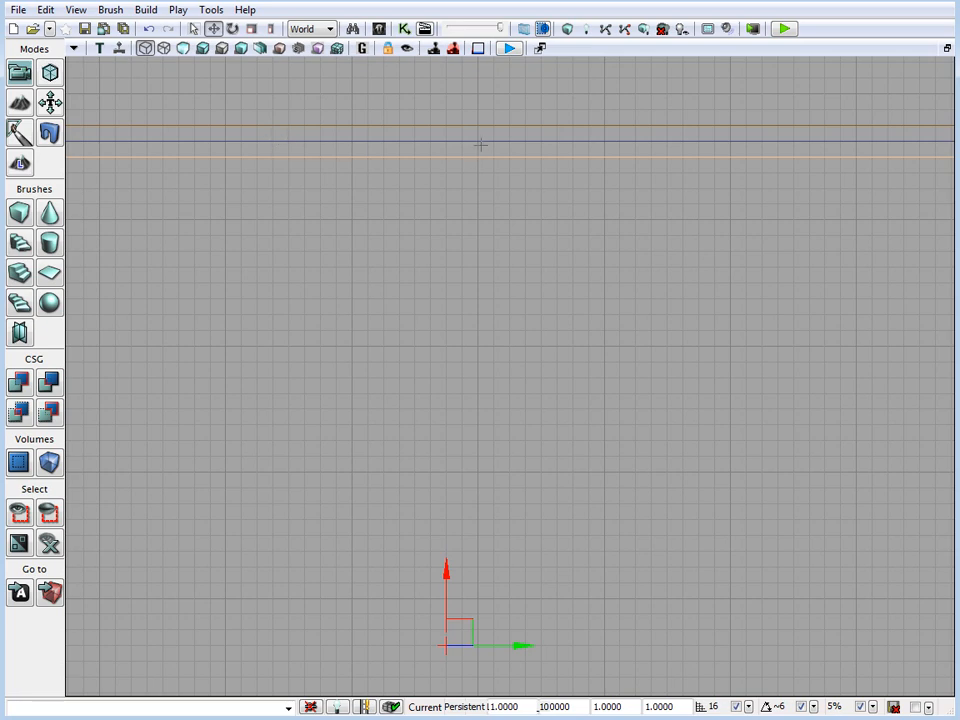
{"action": "left_click_drag", "start_coordinate": [482, 230], "coordinate": [602, 249]}
{"action": "scroll", "coordinate": [602, 249], "scroll_direction": "down", "scroll_amount": 6}
Thin the copied brush to one 16-unit grid cell in Geometry Mode by moving its outer vertices, and move it onto the long wall
{"action": "left_click", "coordinate": [50, 73]}
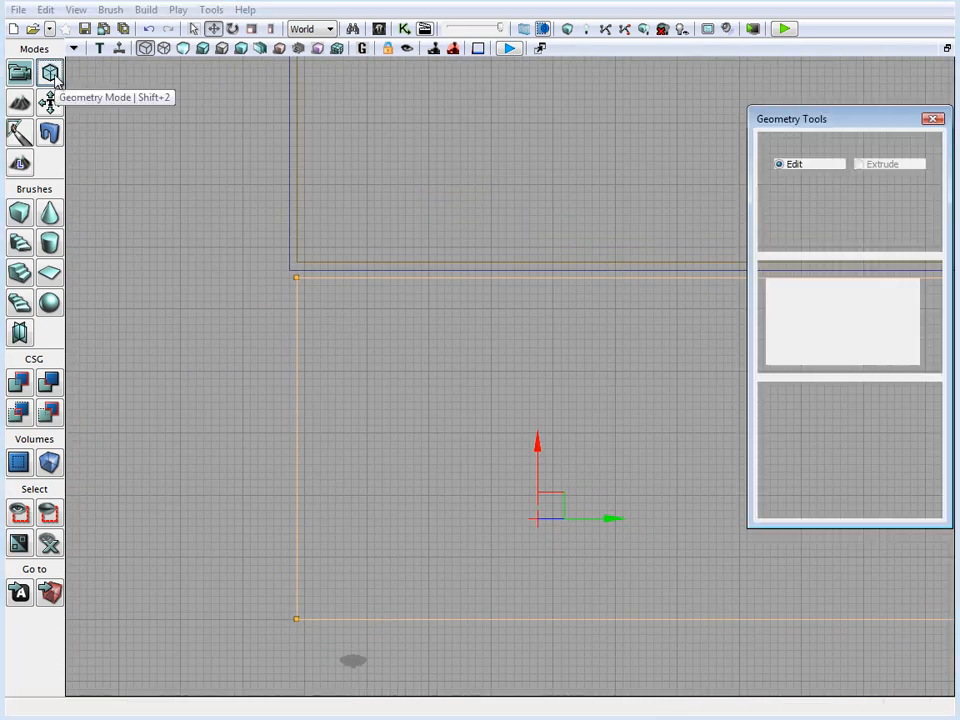
{"action": "scroll", "coordinate": [325, 245], "scroll_direction": "down", "scroll_amount": 3}
{"action": "left_click", "coordinate": [297, 297]}
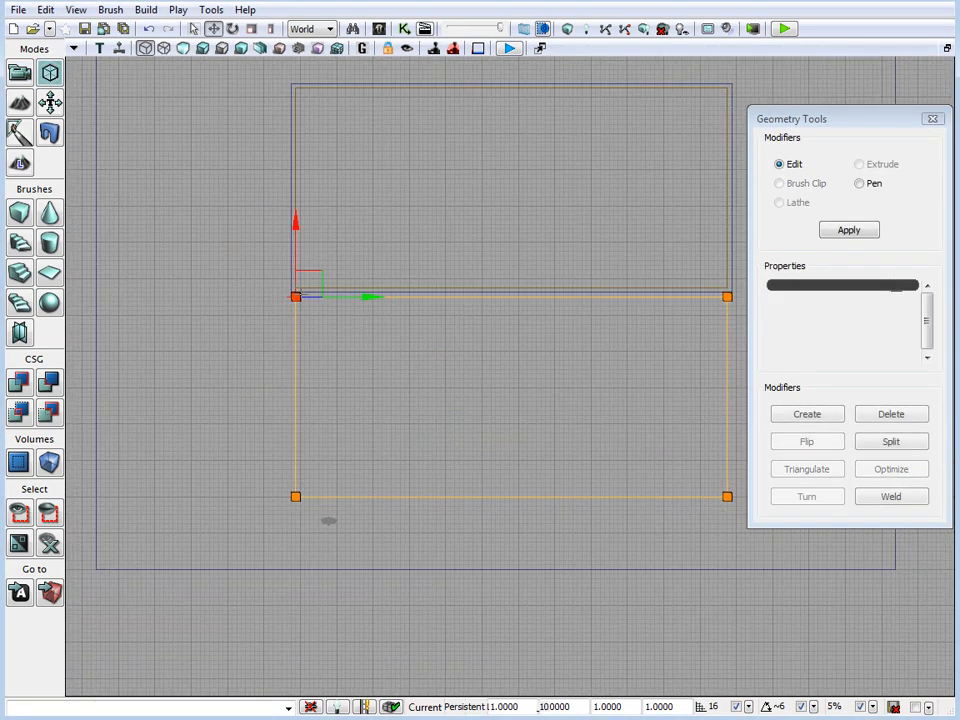
{"action": "left_click", "coordinate": [727, 496]}
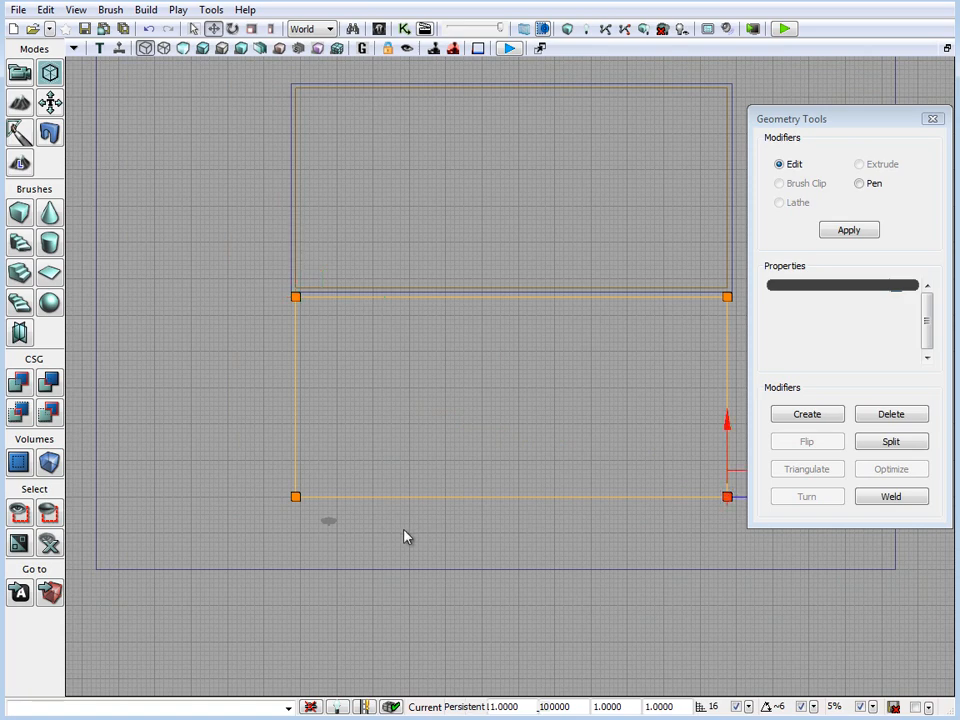
{"action": "left_click", "coordinate": [296, 497], "text": "ctrl"}
{"action": "left_click_drag", "start_coordinate": [302, 398], "coordinate": [311, 240]}
{"action": "scroll", "coordinate": [443, 398], "scroll_direction": "up", "scroll_amount": 7}
{"action": "right_click_drag", "start_coordinate": [465, 384], "coordinate": [829, 592]}
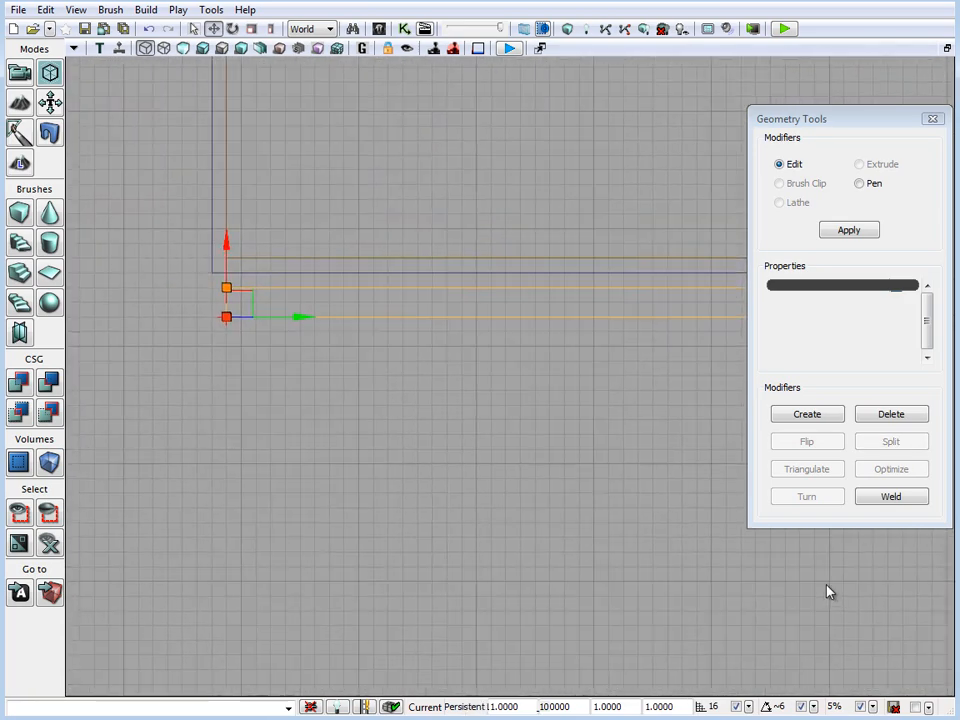
{"action": "left_click_drag", "start_coordinate": [253, 246], "coordinate": [254, 229]}
{"action": "left_click", "coordinate": [28, 66]}
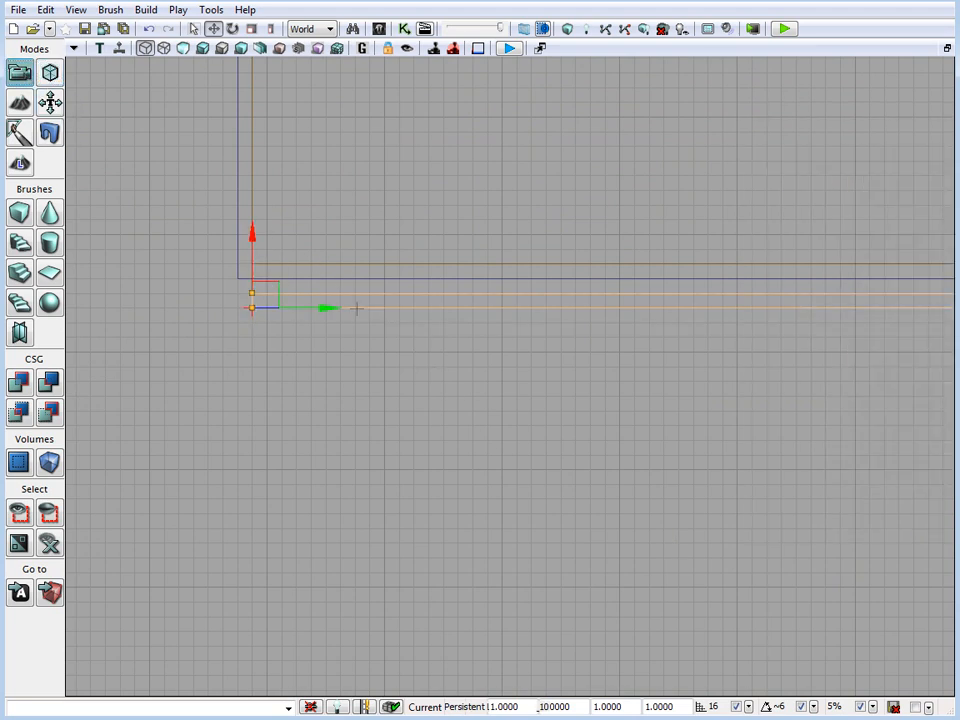
{"action": "left_click_drag", "start_coordinate": [369, 329], "coordinate": [379, 305], "text": "ctrl"}
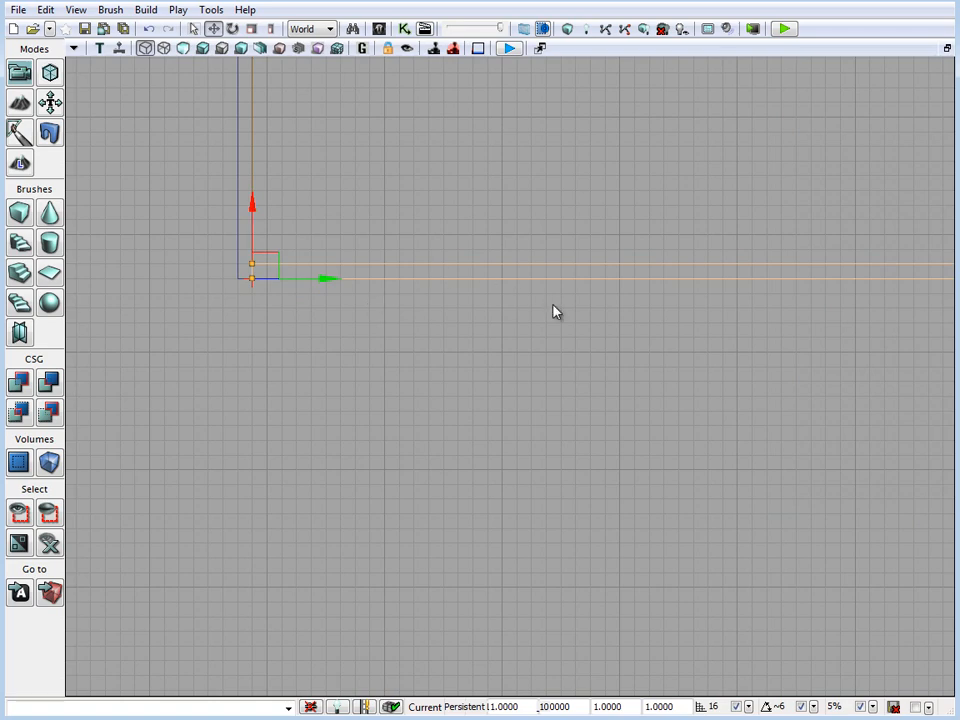
Shorten the thin brush to about twelve grid cells in Geometry Mode by moving its far-end vertices toward the building's corner
{"action": "scroll", "coordinate": [553, 305], "scroll_direction": "down", "scroll_amount": 5}
{"action": "left_click_drag", "start_coordinate": [553, 305], "coordinate": [288, 338]}
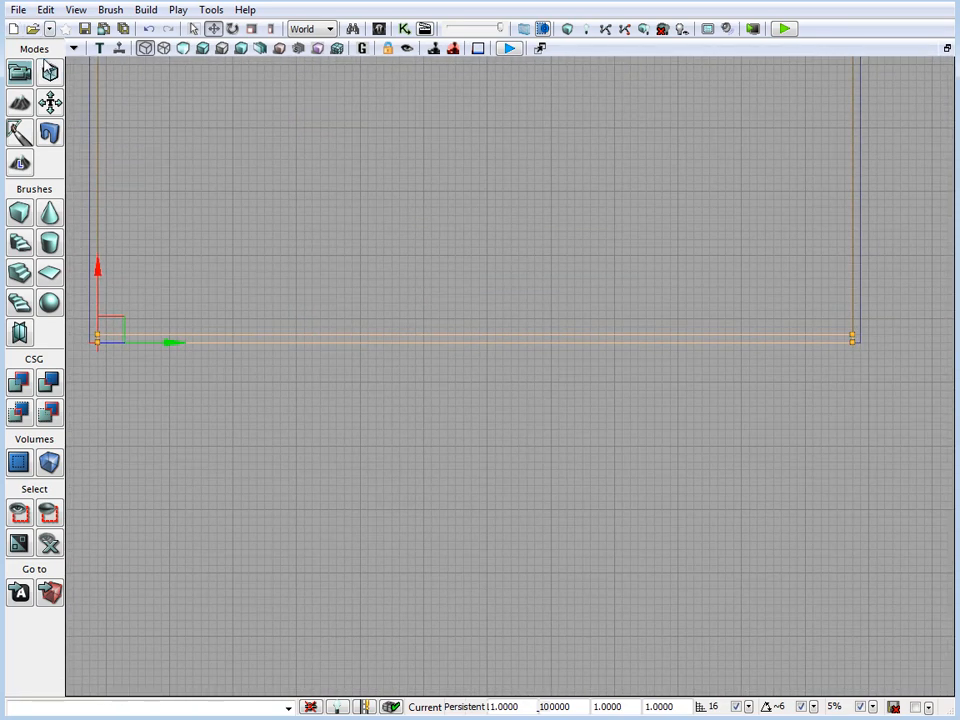
{"action": "left_click", "coordinate": [50, 72]}
{"action": "scroll", "coordinate": [388, 257], "scroll_direction": "up", "scroll_amount": 2}
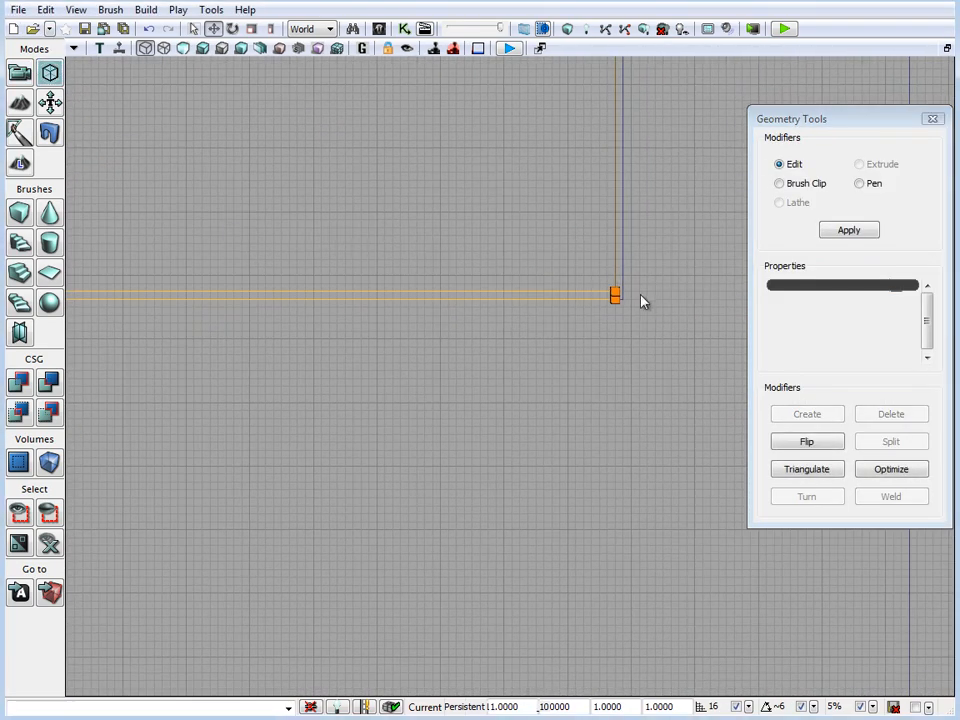
{"action": "left_click", "coordinate": [615, 292]}
{"action": "left_click_drag", "start_coordinate": [675, 300], "coordinate": [247, 302]}
{"action": "mouse_move", "coordinate": [235, 379]}
{"action": "left_mouse_down"}
{"action": "mouse_move", "coordinate": [559, 345]}
{"action": "mouse_move", "coordinate": [603, 367]}
{"action": "left_mouse_up"}
{"action": "scroll", "coordinate": [580, 390], "scroll_direction": "up", "scroll_amount": 2}
{"action": "left_click_drag", "start_coordinate": [580, 390], "coordinate": [591, 422]}
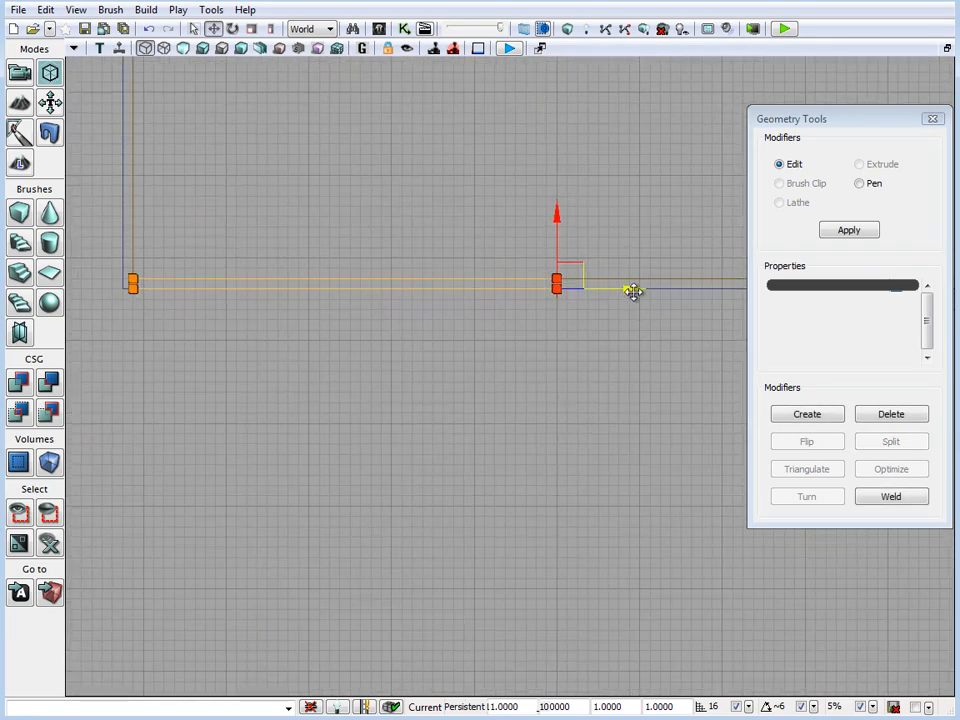
{"action": "left_click_drag", "start_coordinate": [634, 291], "coordinate": [300, 304]}
{"action": "mouse_move", "coordinate": [199, 383]}
{"action": "left_mouse_down"}
{"action": "mouse_move", "coordinate": [364, 392]}
{"action": "mouse_move", "coordinate": [342, 422]}
{"action": "mouse_move", "coordinate": [414, 450]}
{"action": "left_mouse_up"}
{"action": "scroll", "coordinate": [342, 422], "scroll_direction": "up", "scroll_amount": 2}
{"action": "left_click_drag", "start_coordinate": [415, 318], "coordinate": [470, 318]}
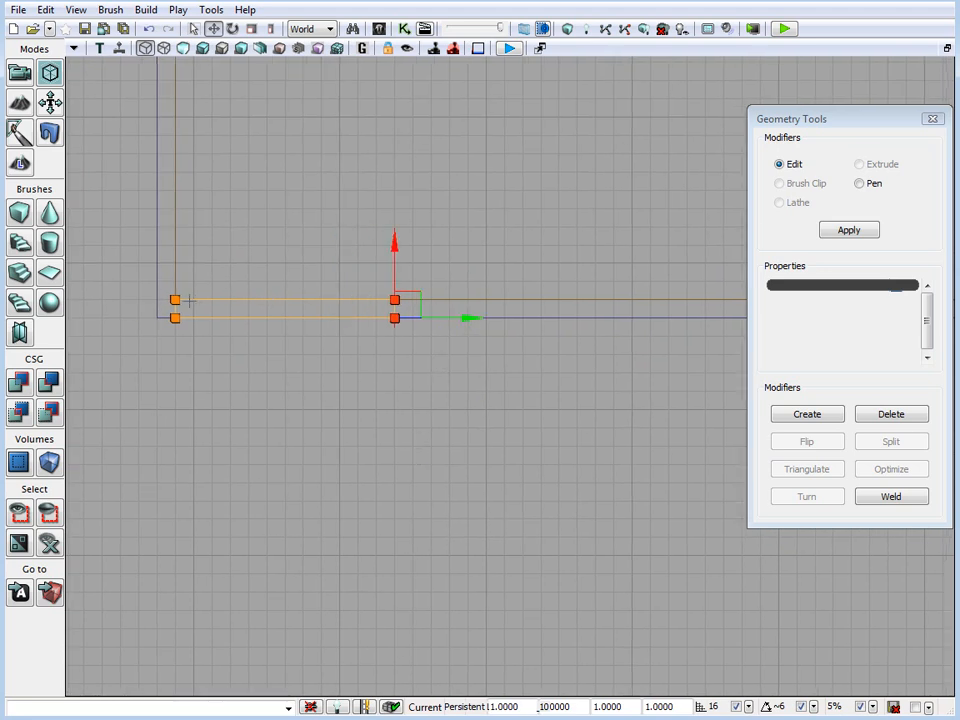
Move the shortened brush about eight grid cells along the wall away from the corner, and show the front view
{"action": "left_click", "coordinate": [50, 106]}
{"action": "mouse_move", "coordinate": [360, 330]}
{"action": "left_mouse_down"}
{"action": "mouse_move", "coordinate": [401, 345]}
{"action": "mouse_move", "coordinate": [499, 354]}
{"action": "mouse_move", "coordinate": [523, 343]}
{"action": "mouse_move", "coordinate": [508, 345]}
{"action": "left_mouse_up"}
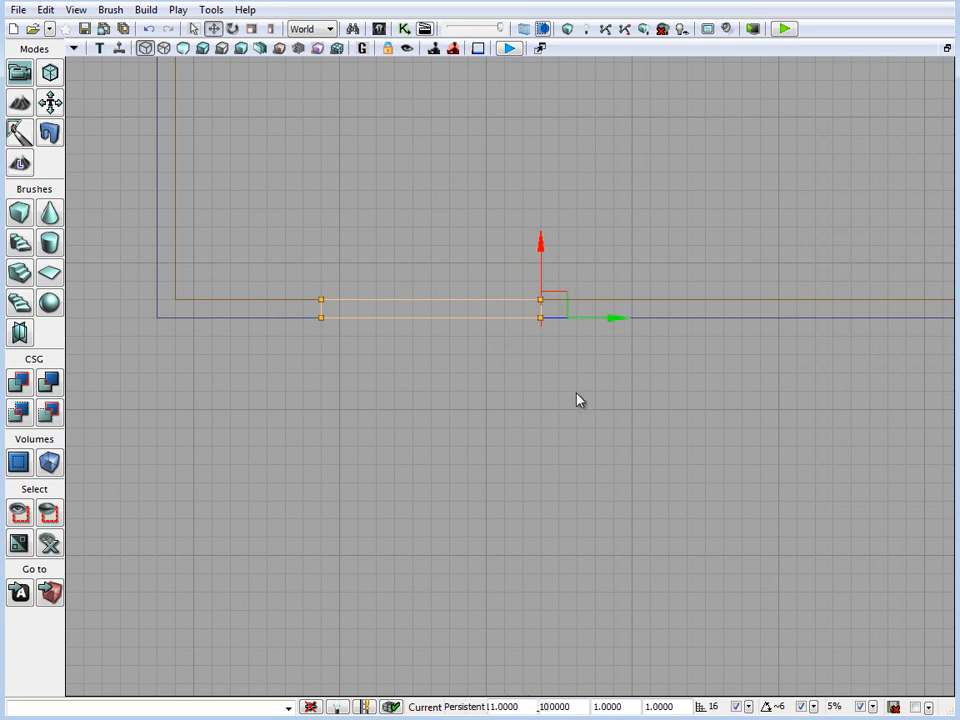
{"action": "key", "text": "shift+x"}
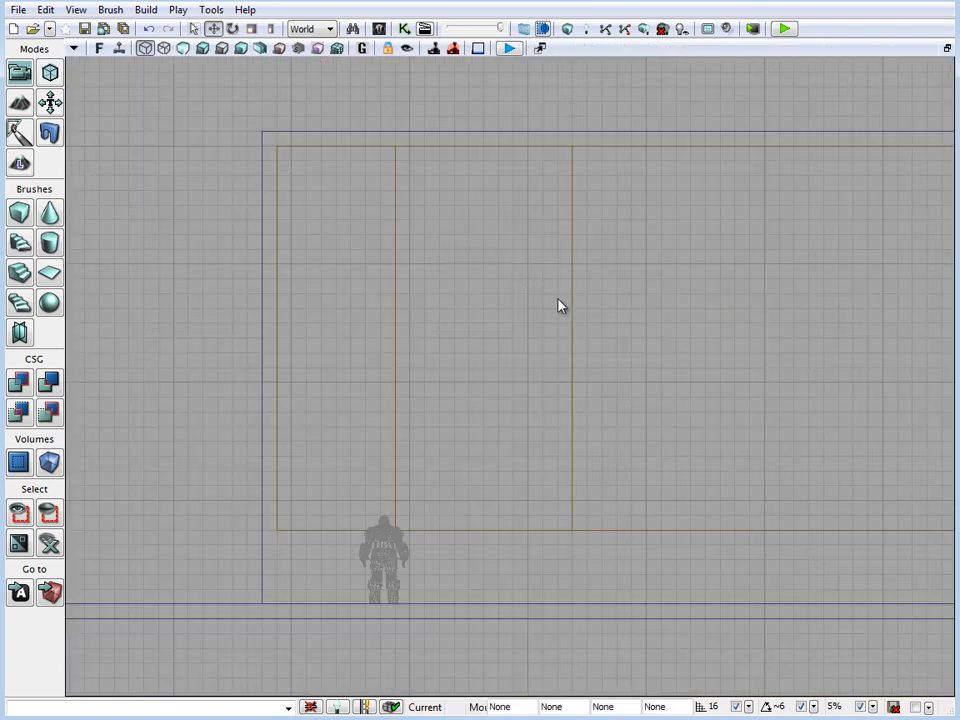
{"action": "key", "text": "alt+x"}
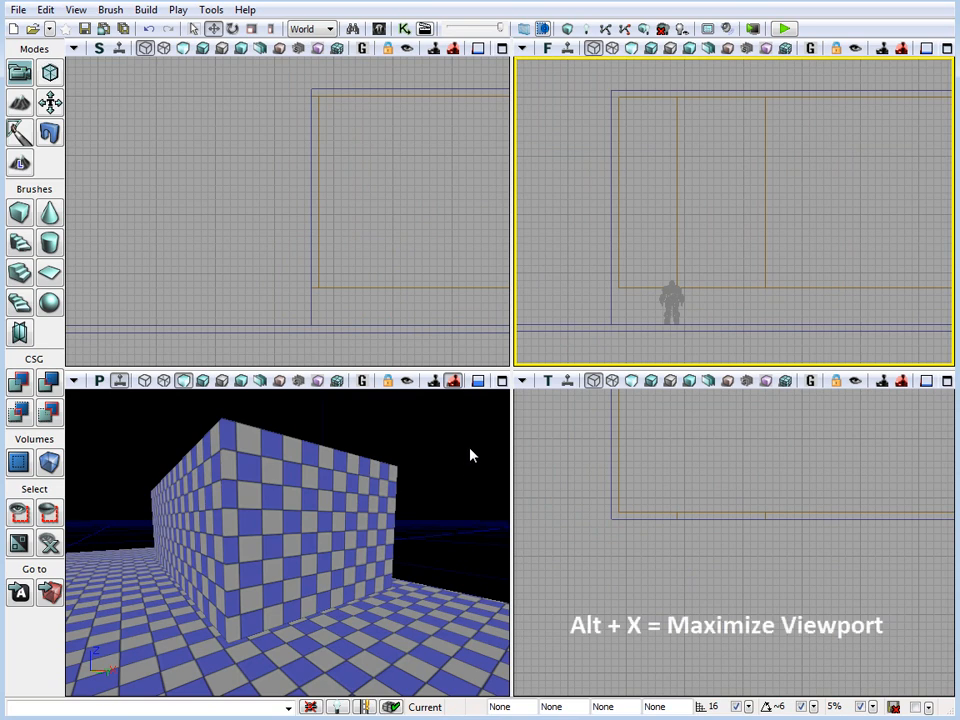
{"action": "key", "text": "alt+x"}
{"action": "key", "text": "alt+x"}
{"action": "left_click", "coordinate": [431, 256]}
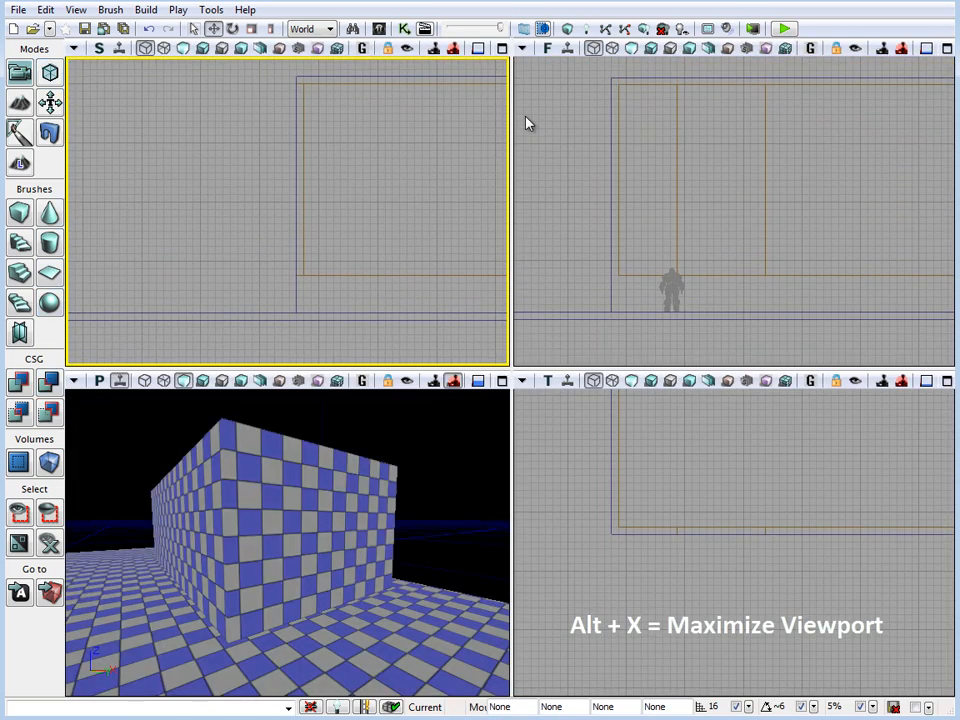
{"action": "key", "text": "alt+x"}
{"action": "key", "text": "alt+x"}
{"action": "key", "text": "alt+x"}
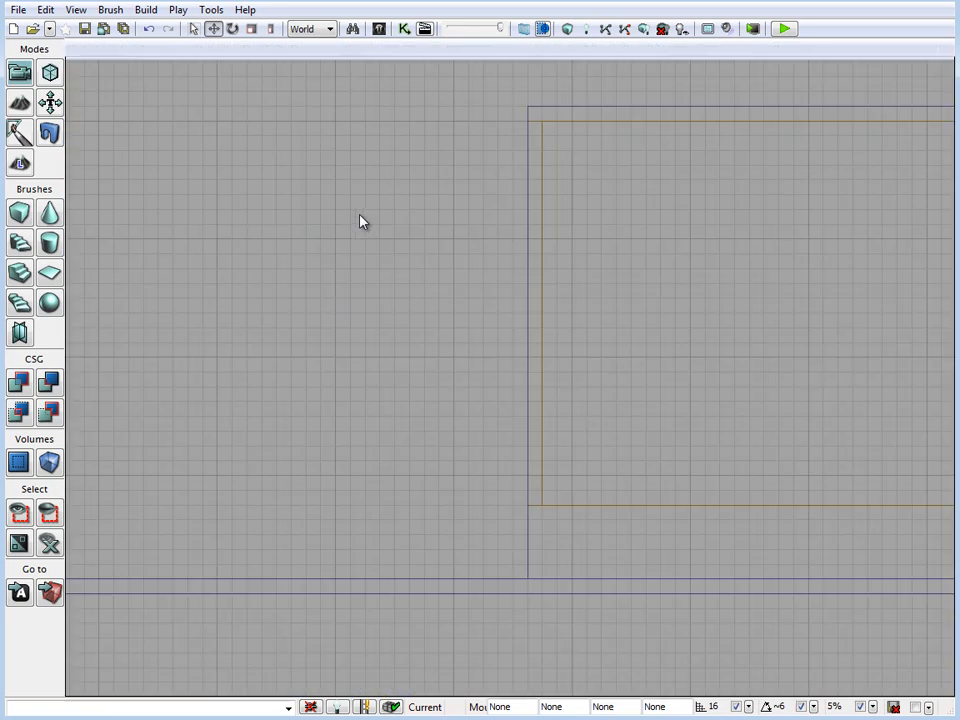
{"action": "key", "text": "alt+x"}
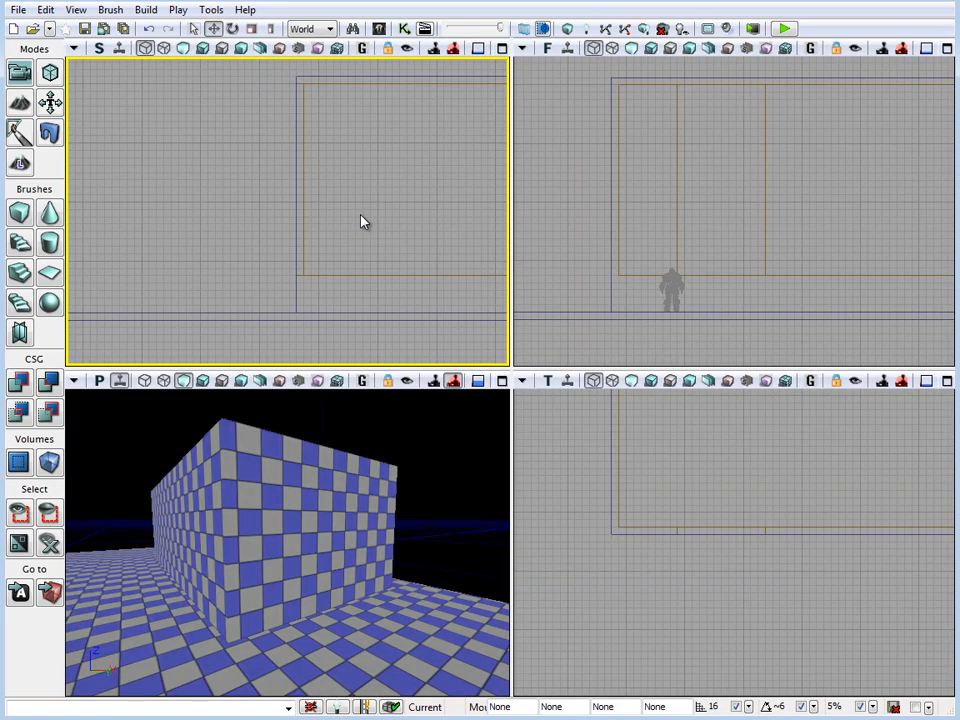
{"action": "left_click", "coordinate": [400, 415]}
{"action": "key", "text": "alt+x"}
{"action": "key", "text": "alt+x"}
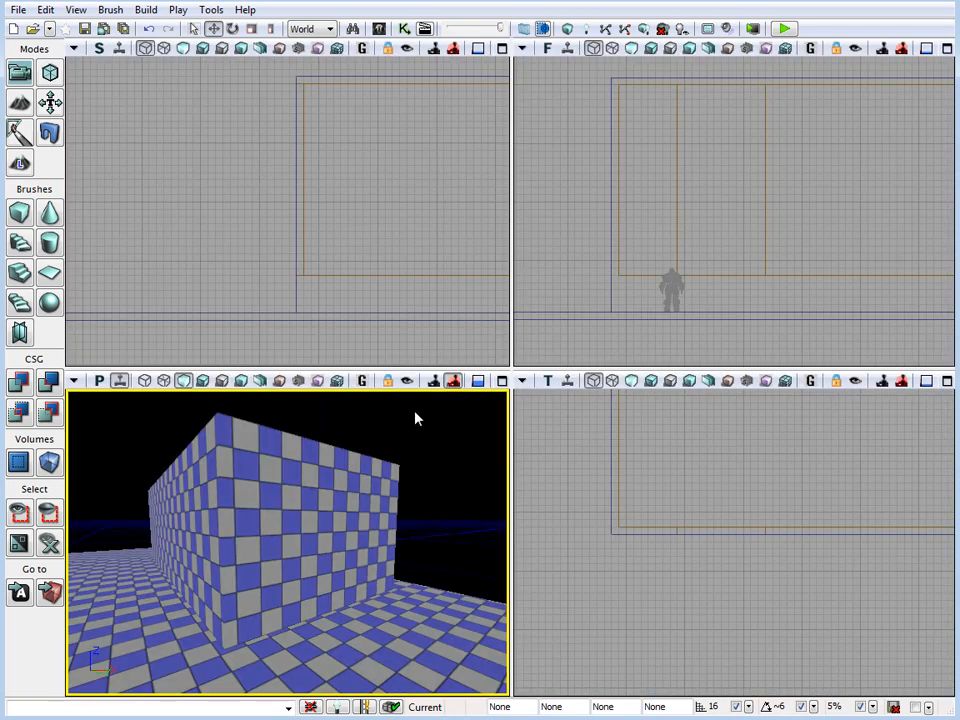
{"action": "left_click", "coordinate": [426, 272]}
{"action": "key", "text": "alt+x"}
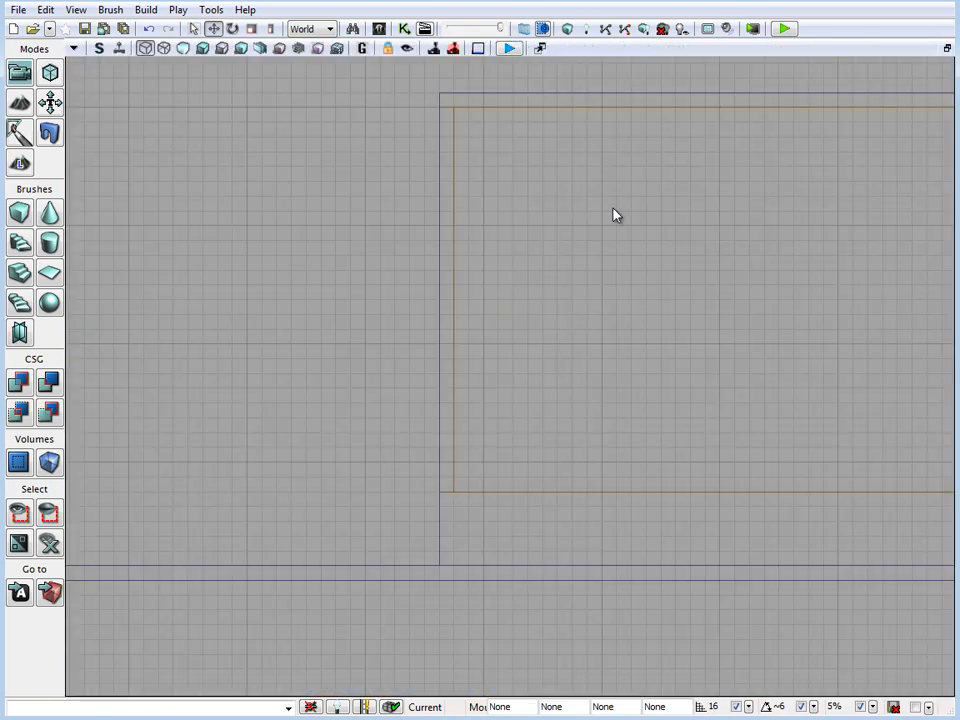
Lower the upper edge of the thin subtractive brush by about three grid cells in Geometry Mode in the maximized front view
{"action": "key", "text": "alt+x"}
{"action": "left_click", "coordinate": [576, 250]}
{"action": "key", "text": "alt+x"}
{"action": "left_click", "coordinate": [571, 242]}
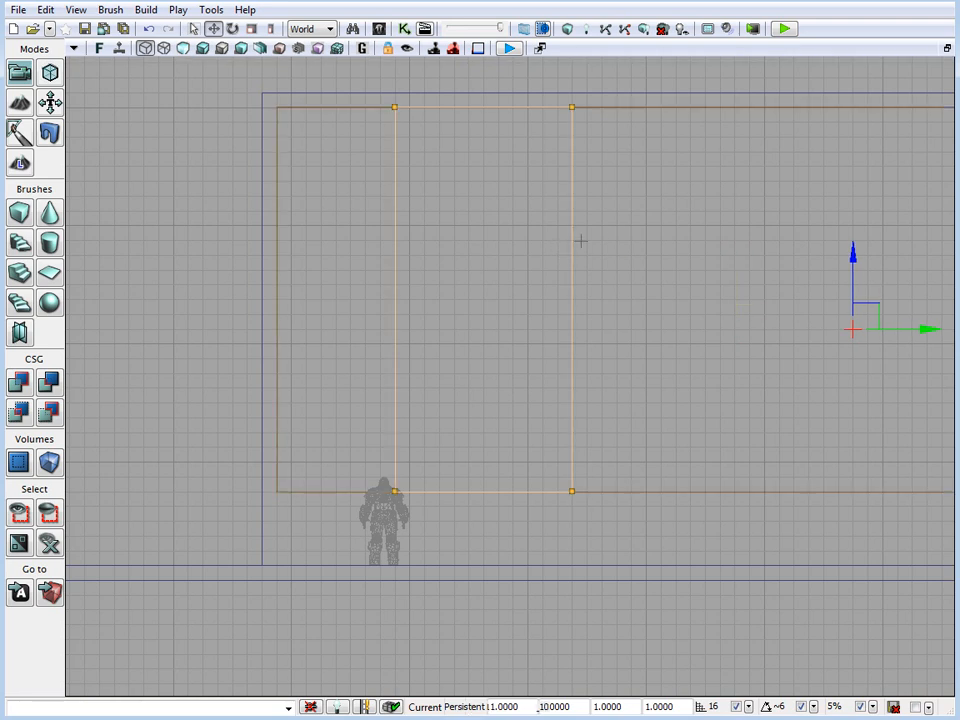
{"action": "left_click", "coordinate": [50, 72]}
{"action": "left_click", "coordinate": [395, 107]}
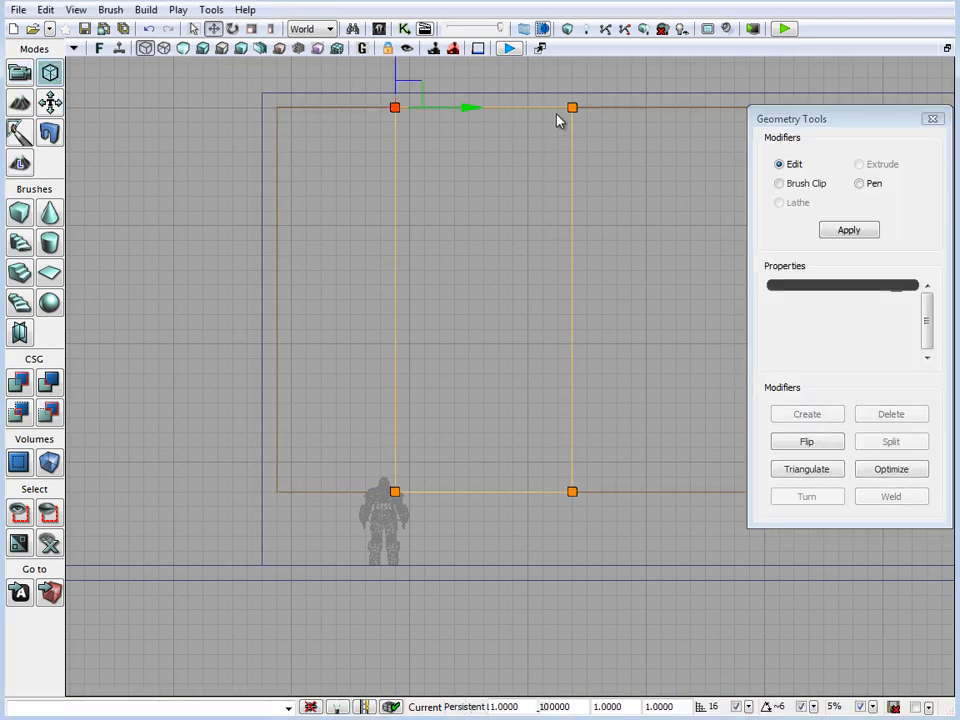
{"action": "left_click", "coordinate": [572, 107], "text": "ctrl"}
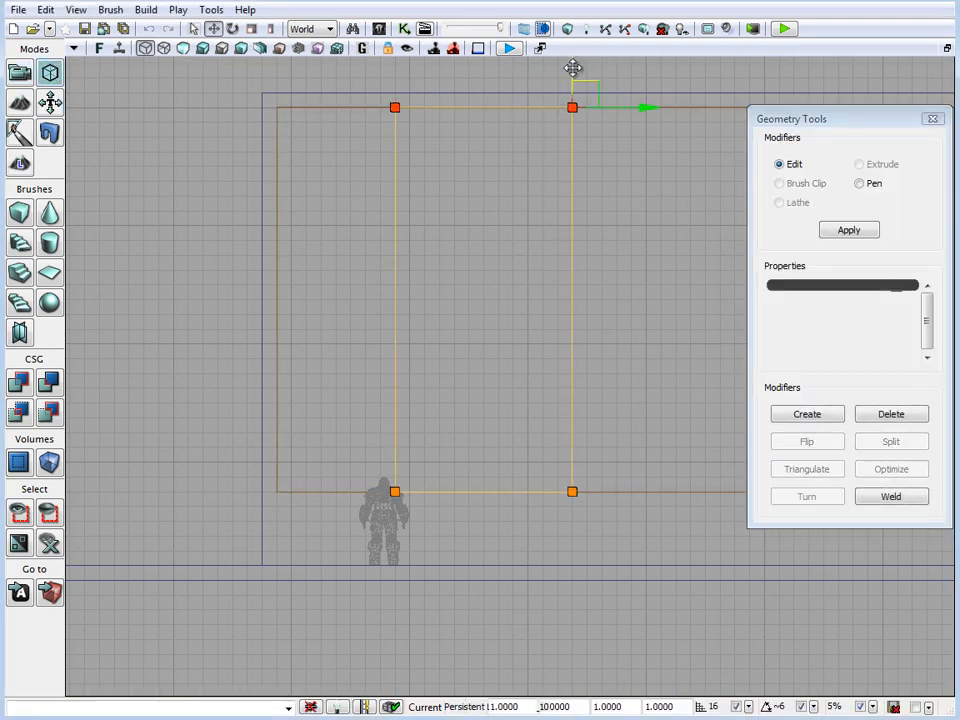
{"action": "left_click_drag", "start_coordinate": [572, 62], "coordinate": [577, 107]}
Raise the lower edge of the thin subtractive brush by about four grid cells by moving its two bottom vertices
{"action": "left_click", "coordinate": [394, 491]}
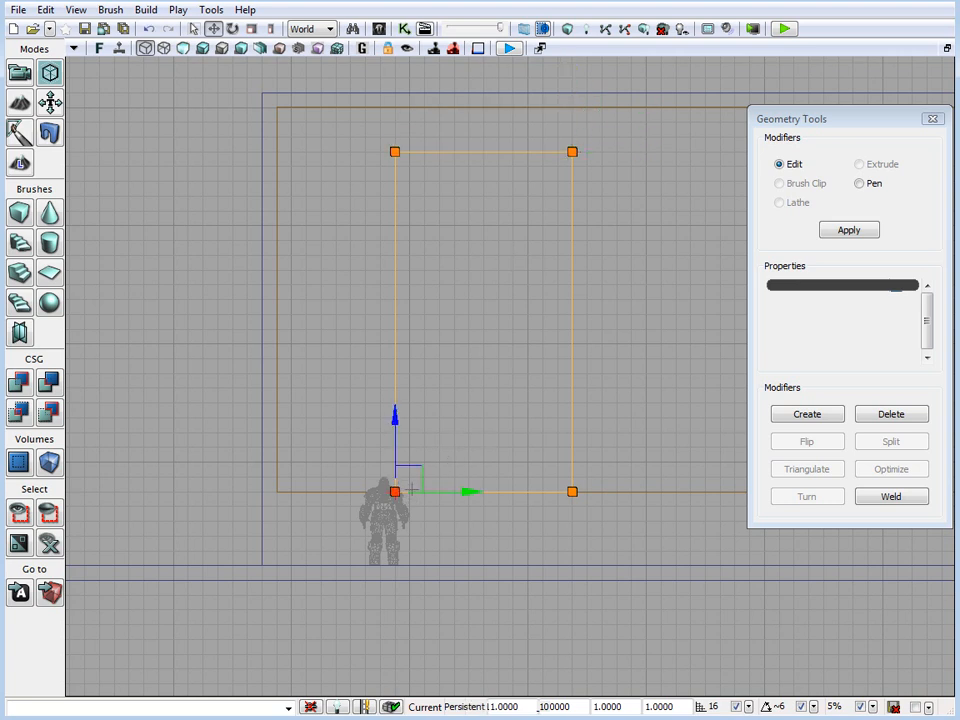
{"action": "left_click", "coordinate": [572, 491], "text": "ctrl"}
{"action": "left_click_drag", "start_coordinate": [575, 424], "coordinate": [579, 369]}
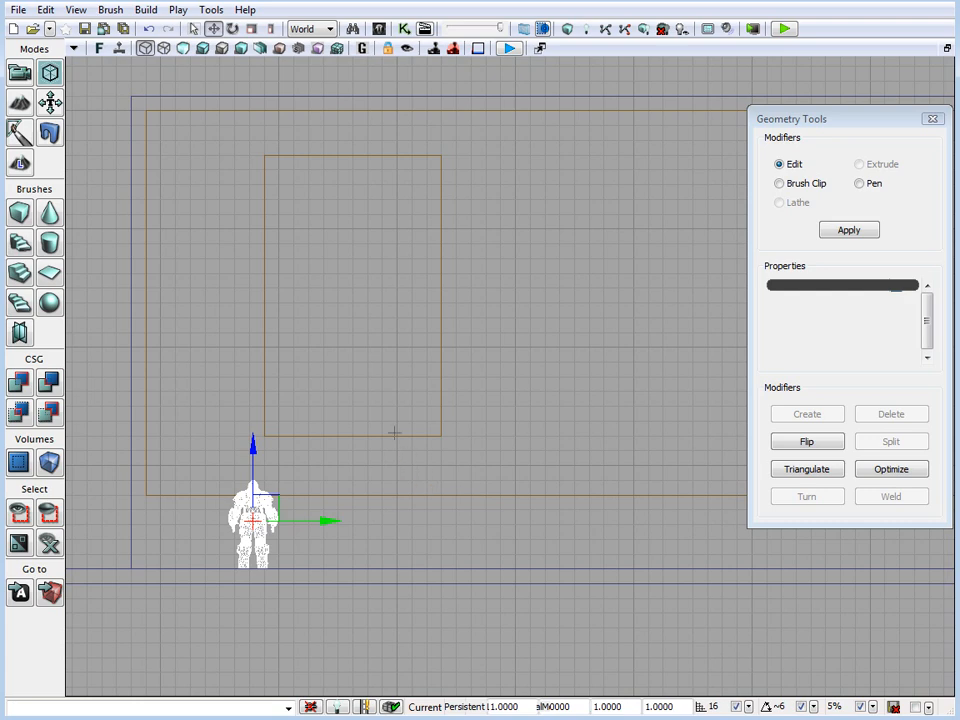
Place a second soldier mesh on the floor inside the building, near the wall, as a scale reference
{"action": "key", "text": "ctrl+x"}
{"action": "left_click_drag", "start_coordinate": [650, 331], "coordinate": [634, 332]}
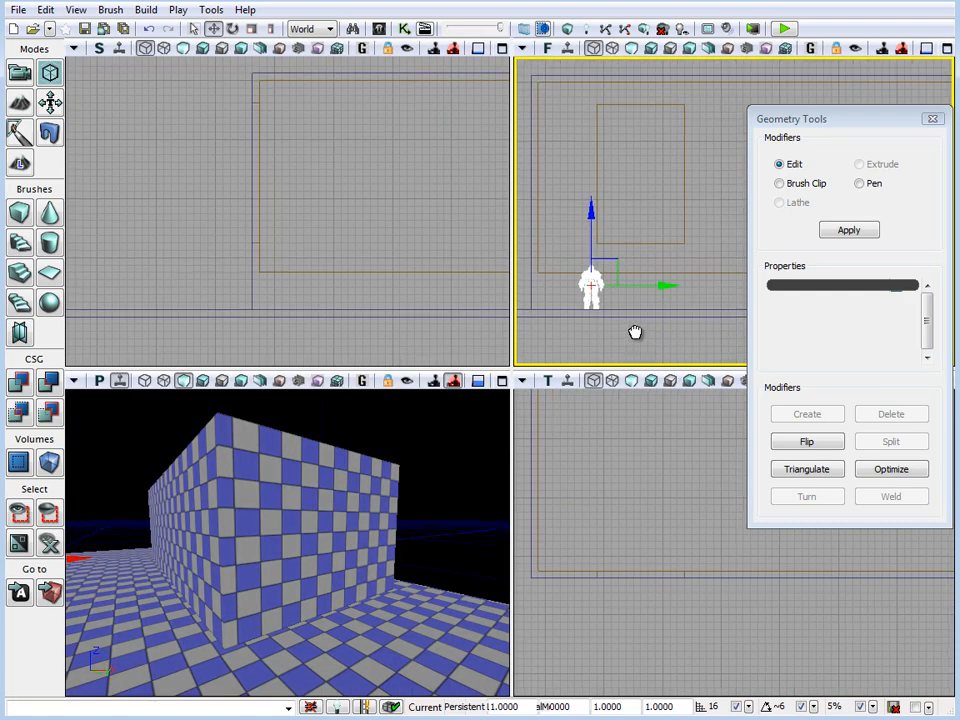
{"action": "key", "text": "ctrl+x"}
{"action": "left_click_drag", "start_coordinate": [325, 448], "coordinate": [338, 415]}
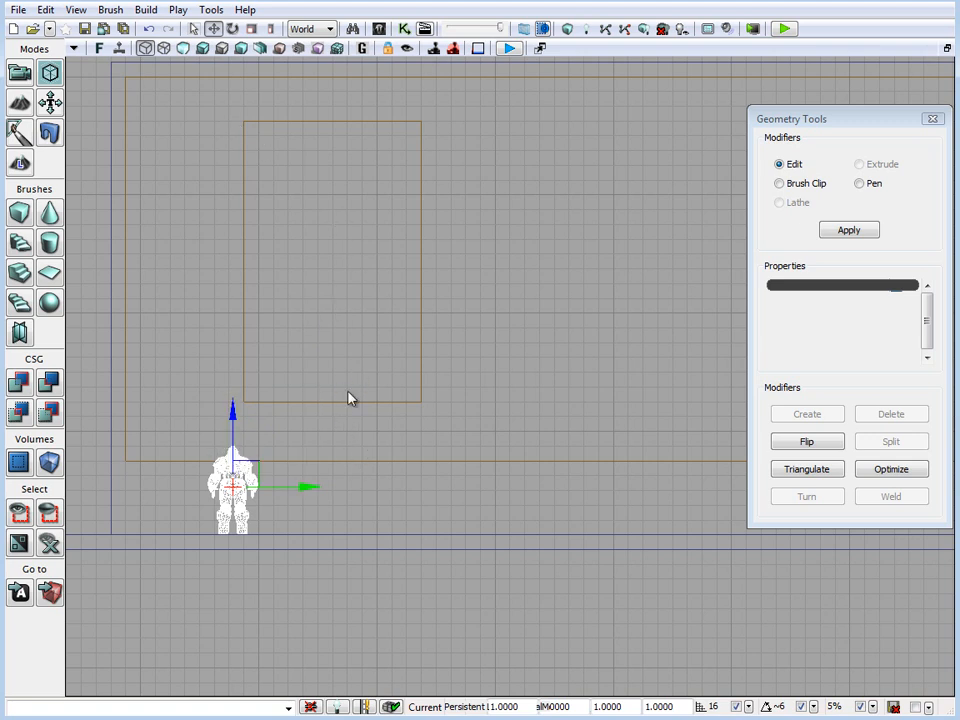
{"action": "key", "text": "ctrl+x"}
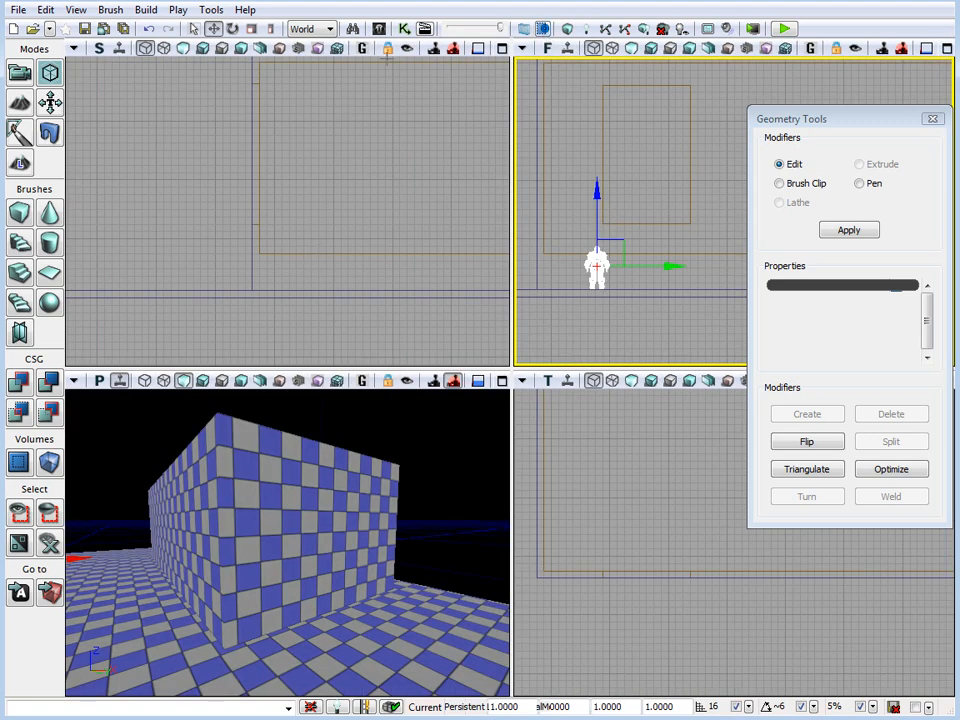
{"action": "right_click_drag", "start_coordinate": [274, 475], "coordinate": [277, 471]}
{"action": "left_click_drag", "start_coordinate": [277, 471], "coordinate": [382, 396]}
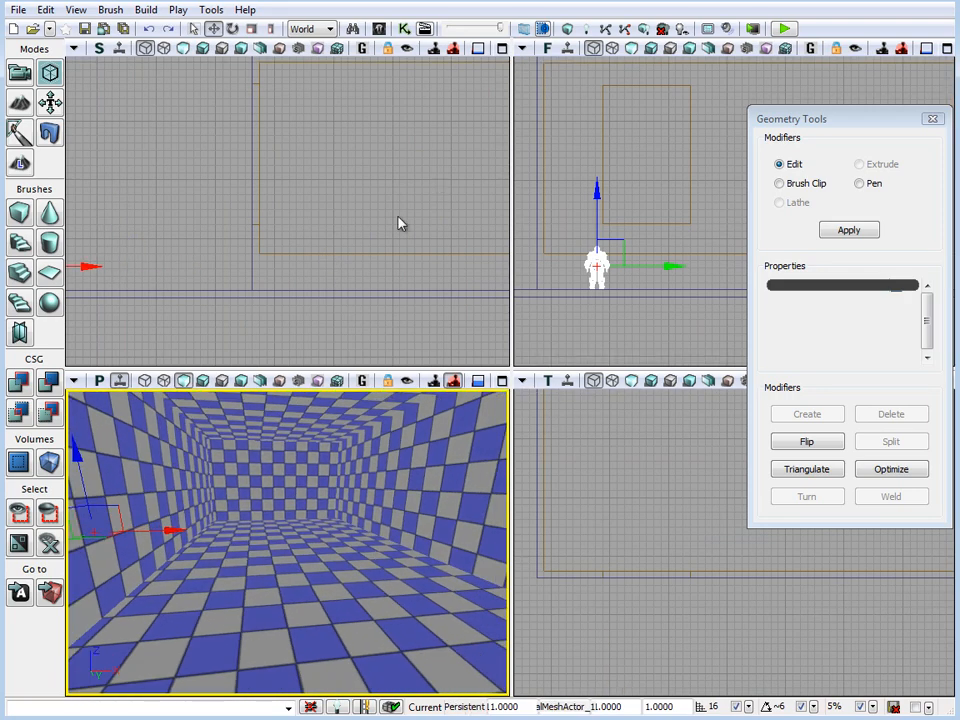
{"action": "left_click", "coordinate": [384, 33]}
{"action": "left_click_drag", "start_coordinate": [835, 350], "coordinate": [217, 567]}
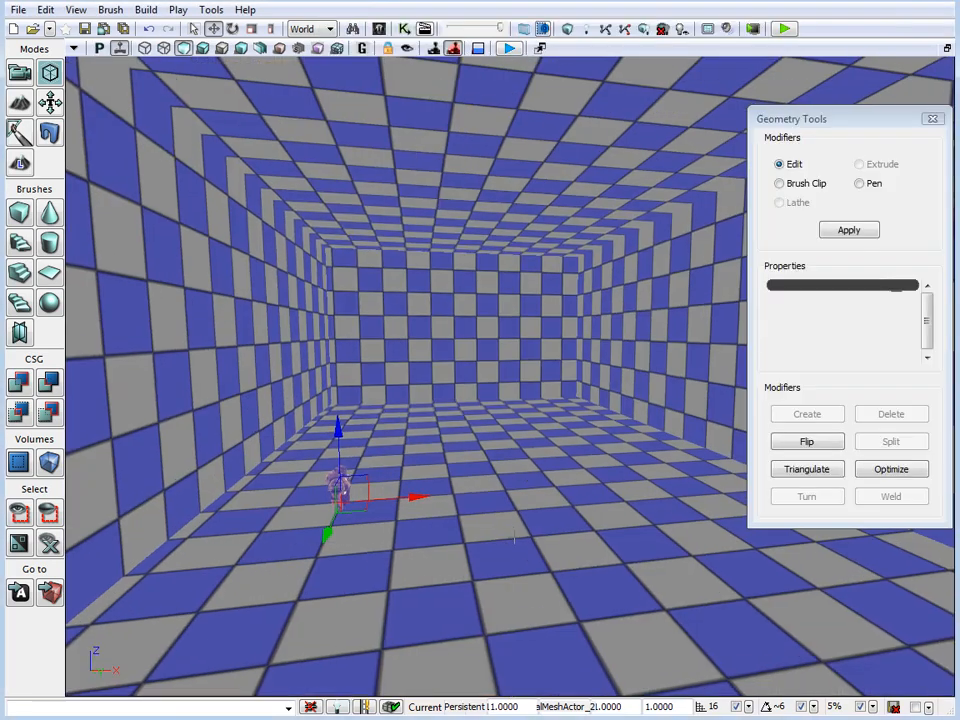
Adjust the new soldier mesh's height so it stands on the building's floor, and inspect it against the wall
{"action": "left_click_drag", "start_coordinate": [482, 541], "coordinate": [483, 541]}
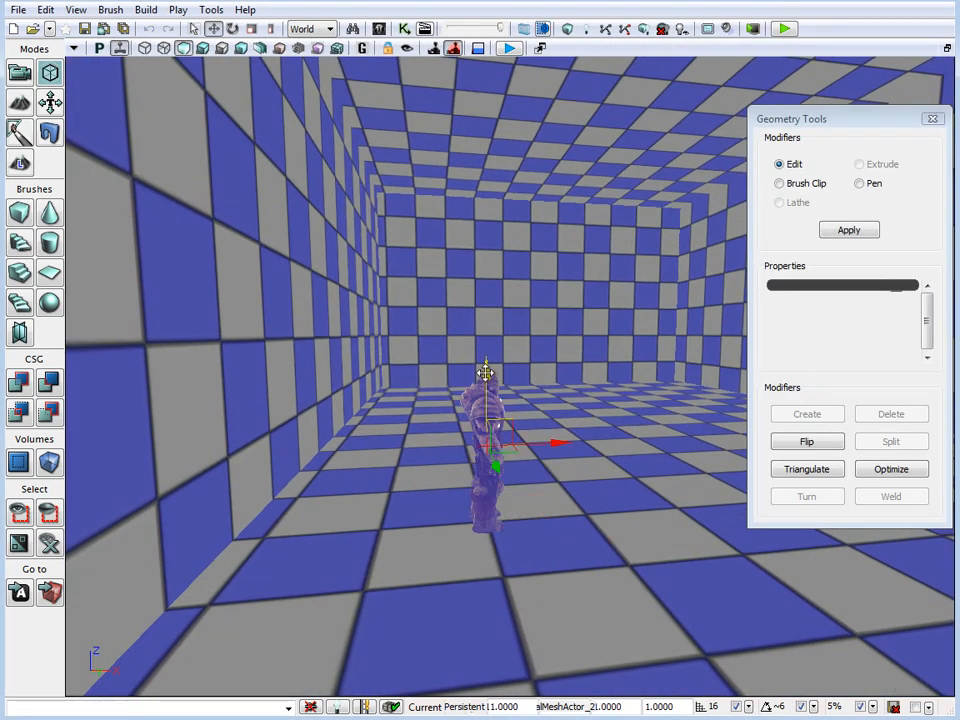
{"action": "right_click_drag", "start_coordinate": [485, 367], "coordinate": [450, 342]}
{"action": "right_click_drag", "start_coordinate": [532, 510], "coordinate": [350, 472]}
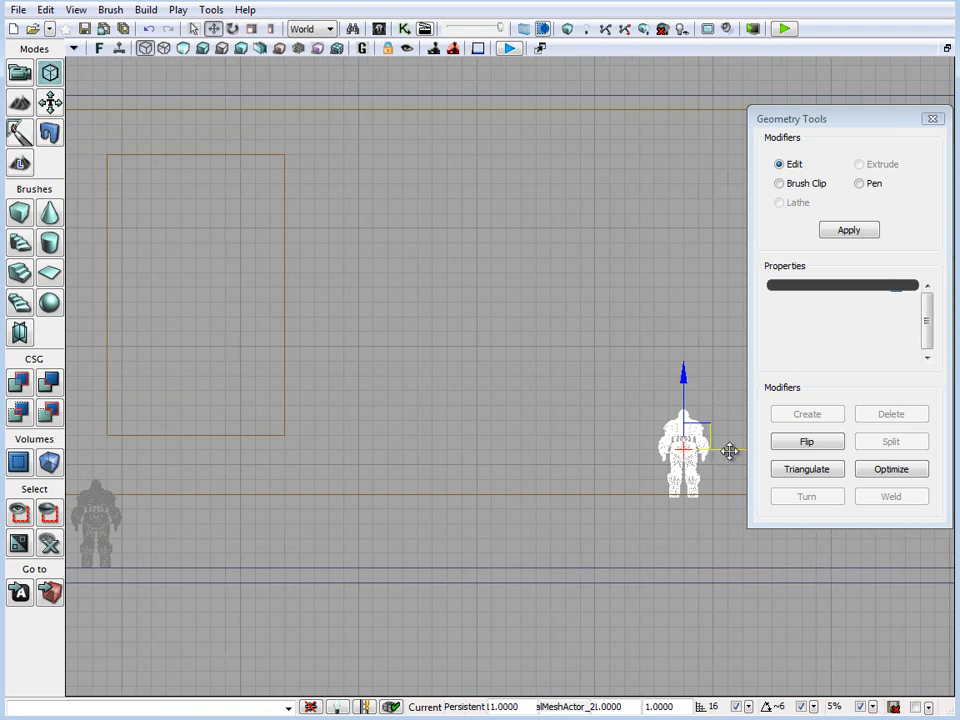
{"action": "mouse_move", "coordinate": [730, 451]}
{"action": "left_mouse_down"}
{"action": "mouse_move", "coordinate": [244, 446]}
{"action": "mouse_move", "coordinate": [262, 448]}
{"action": "left_mouse_up"}
{"action": "left_click_drag", "start_coordinate": [386, 476], "coordinate": [596, 487]}
Leave Geometry Mode with the doorway brush selected and move the brush down two grid cells in the front view
{"action": "scroll", "coordinate": [597, 481], "scroll_direction": "up", "scroll_amount": 1}
{"action": "left_click", "coordinate": [487, 440]}
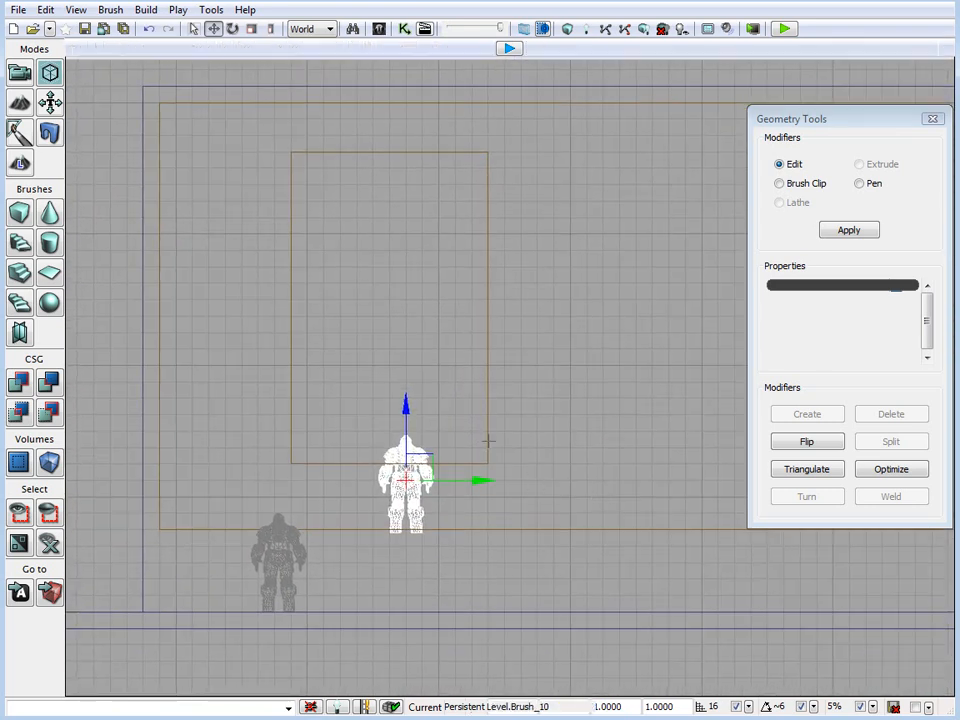
{"action": "left_click", "coordinate": [19, 75]}
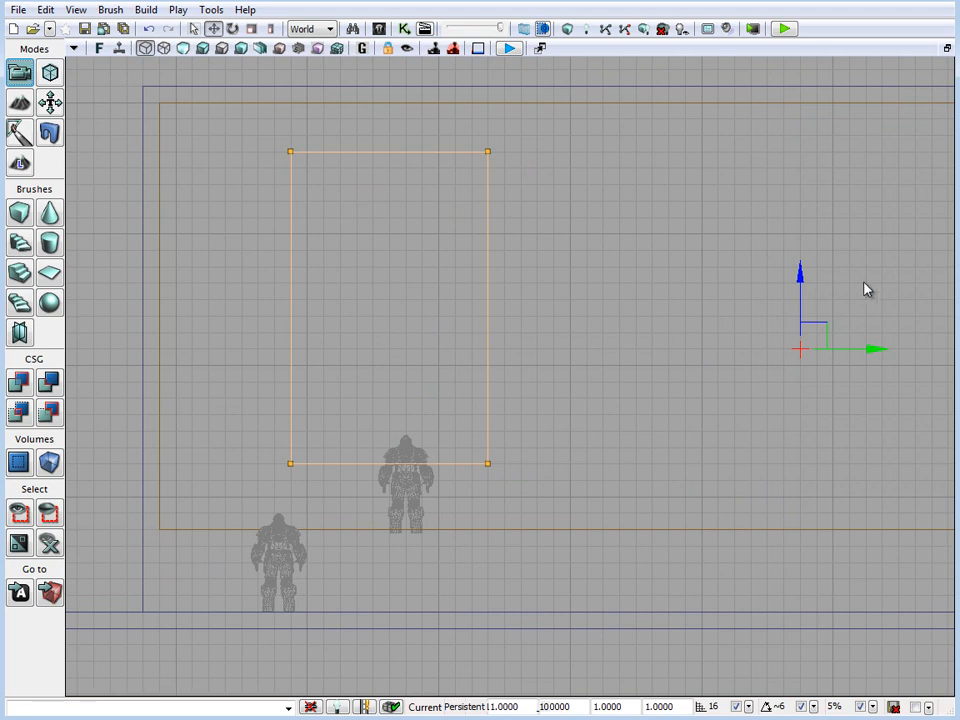
{"action": "left_click_drag", "start_coordinate": [813, 262], "coordinate": [814, 296]}
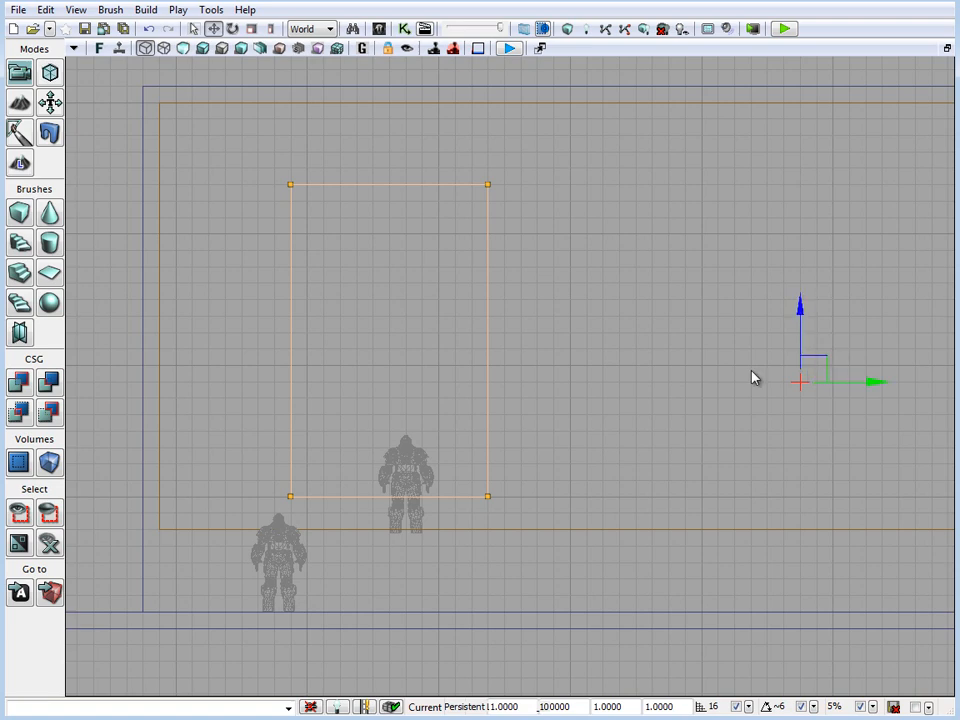
Move the doorway brush's pivot to its lower vertex farther from the building's corner, save it to PrePivot, and reselect the brush to check it
{"action": "mouse_move", "coordinate": [560, 398]}
{"action": "left_mouse_down"}
{"action": "mouse_move", "coordinate": [591, 358]}
{"action": "mouse_move", "coordinate": [542, 451]}
{"action": "left_mouse_up"}
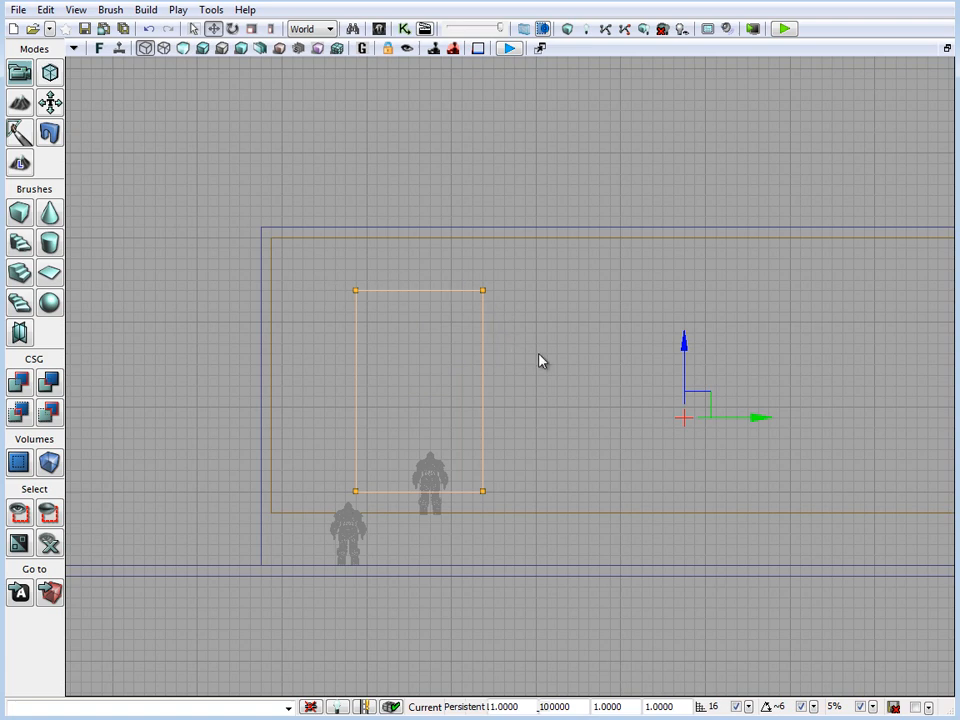
{"action": "mouse_move", "coordinate": [539, 360]}
{"action": "left_mouse_down"}
{"action": "mouse_move", "coordinate": [604, 276]}
{"action": "mouse_move", "coordinate": [613, 306]}
{"action": "mouse_move", "coordinate": [587, 319]}
{"action": "left_mouse_up"}
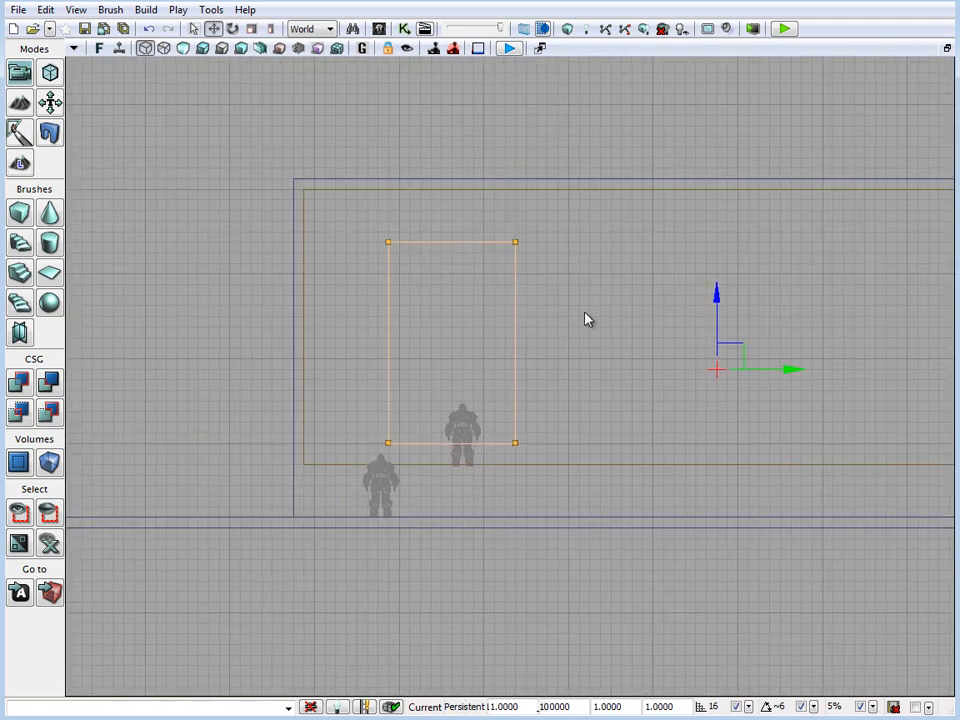
{"action": "left_click_drag", "start_coordinate": [748, 345], "coordinate": [643, 366]}
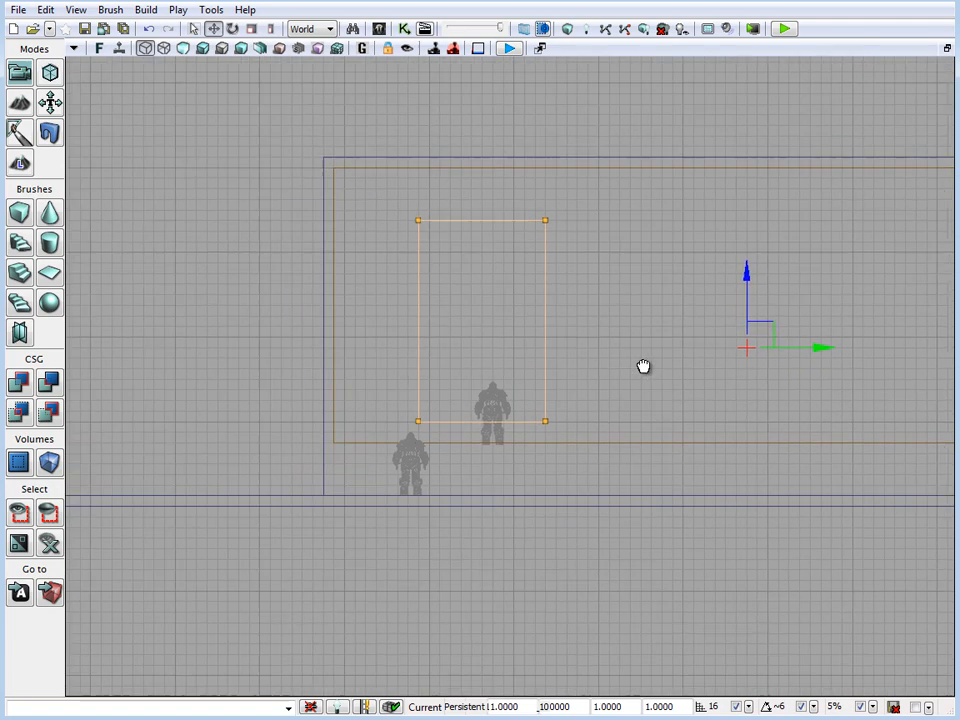
{"action": "scroll", "coordinate": [643, 366], "scroll_direction": "up", "scroll_amount": 4}
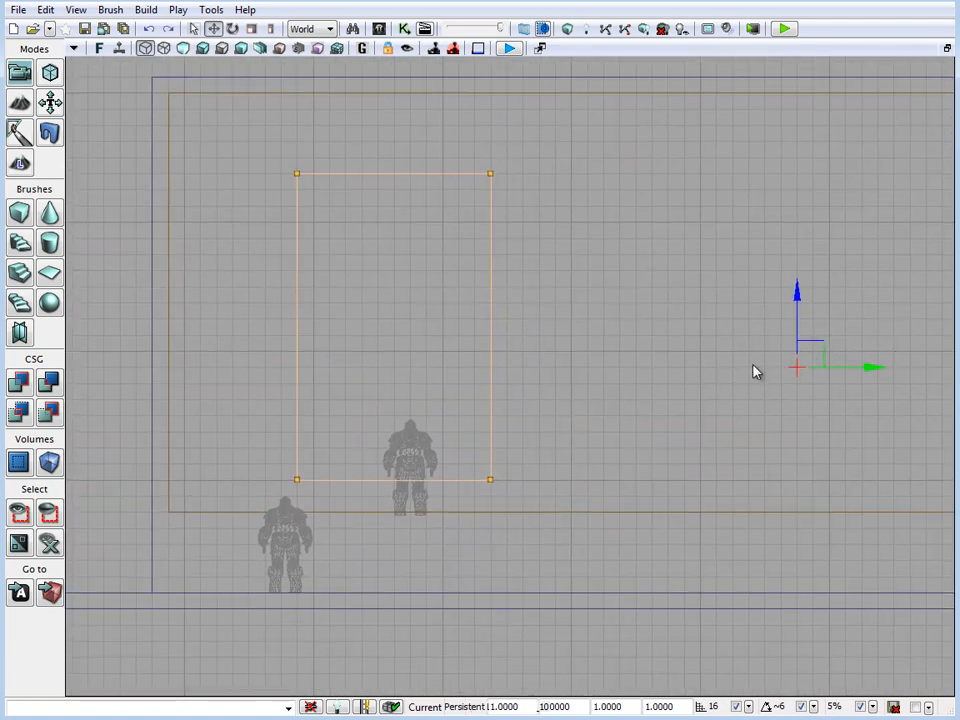
{"action": "left_click", "coordinate": [490, 480]}
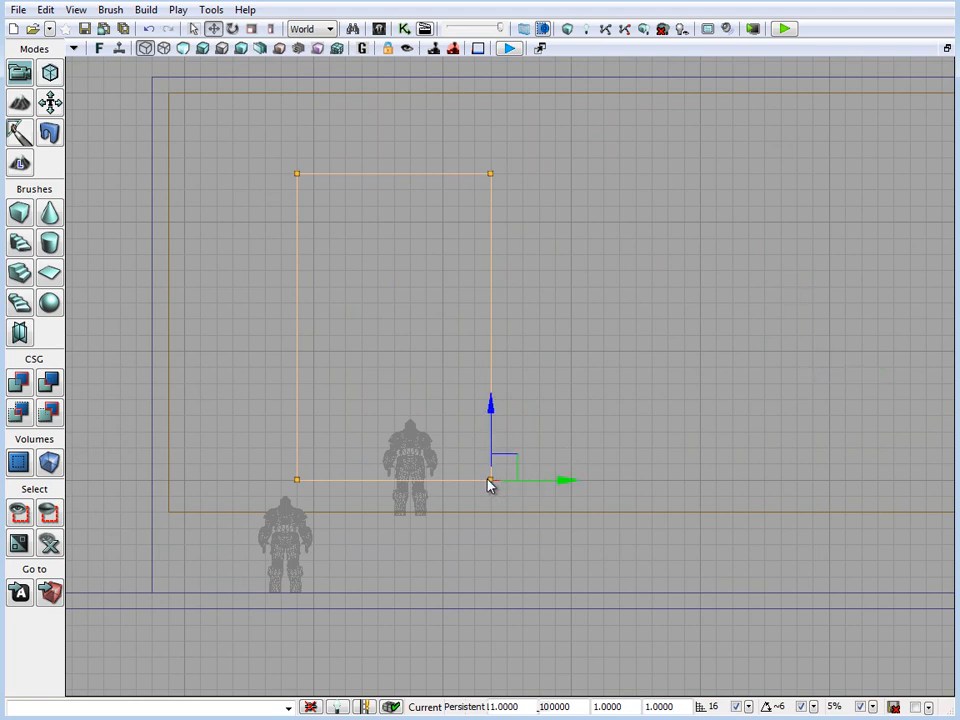
{"action": "right_click", "coordinate": [482, 486]}
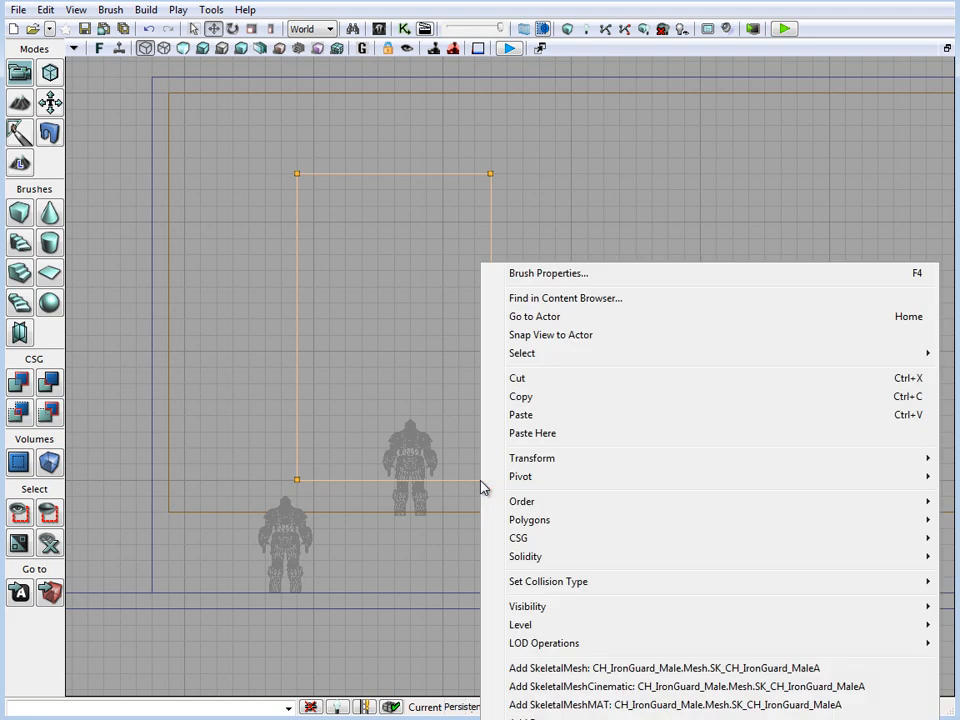
{"action": "mouse_move", "coordinate": [336, 480]}
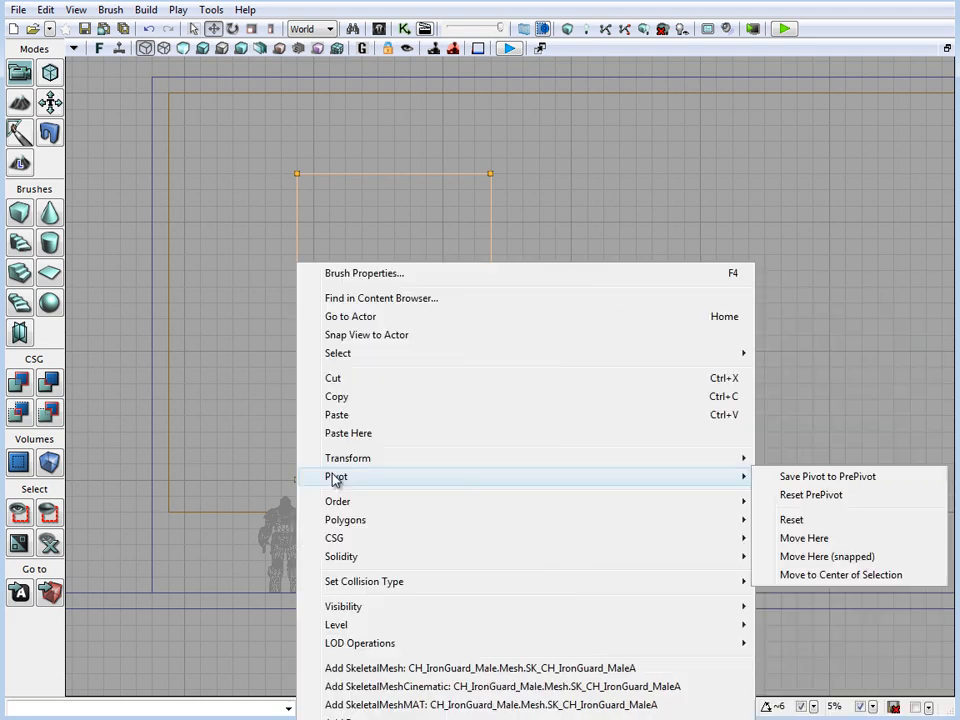
{"action": "left_click", "coordinate": [831, 477]}
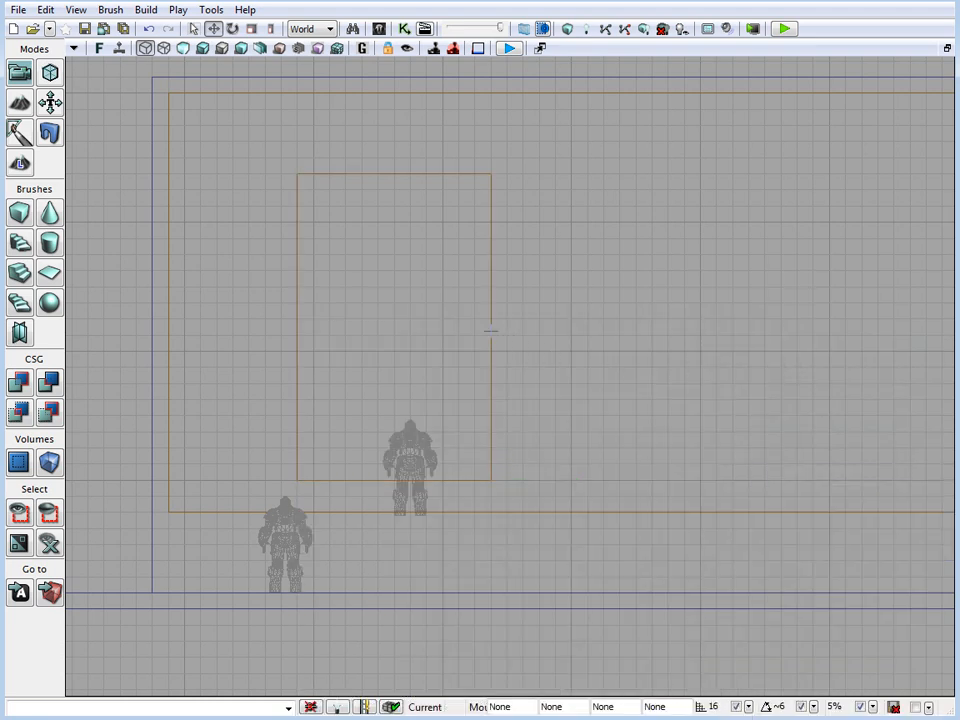
{"action": "left_click", "coordinate": [485, 483]}
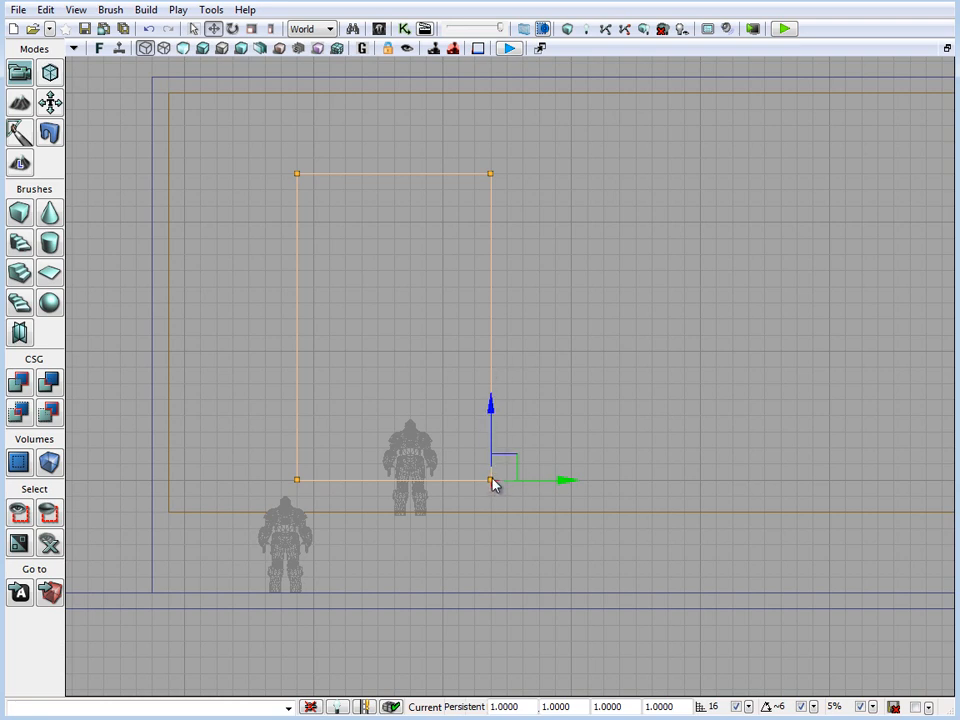
{"action": "left_click", "coordinate": [593, 363]}
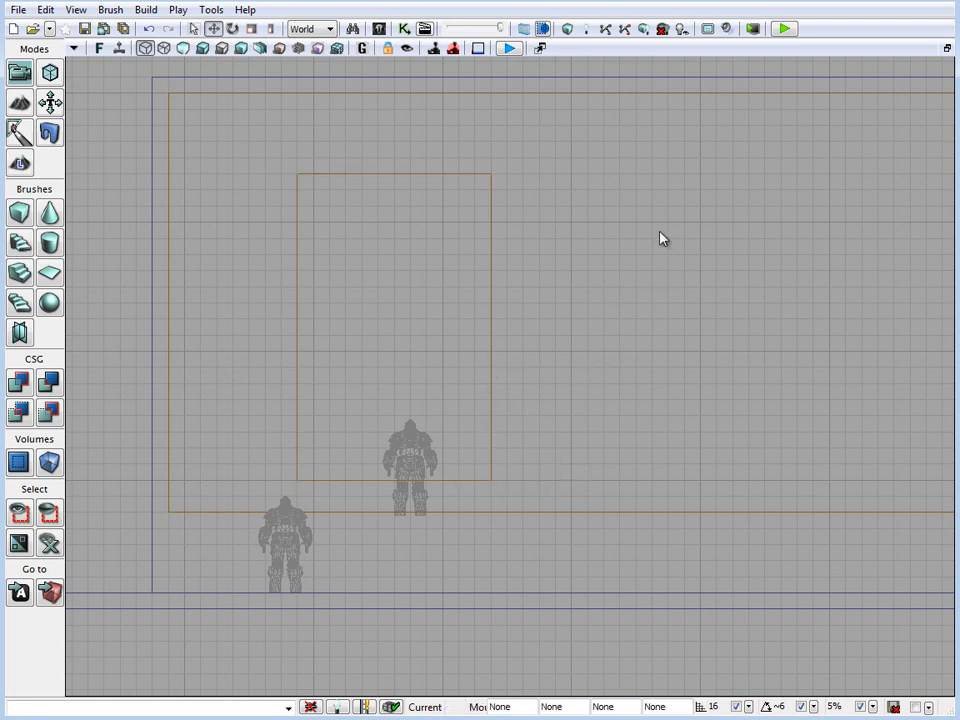
Rebuild the level geometry in the maximized perspective view and examine the opening in the building's wall from outside
{"action": "key", "text": "shift+space"}
{"action": "right_click_drag", "start_coordinate": [352, 476], "coordinate": [317, 496]}
{"action": "key", "text": "shift+space"}
{"action": "left_click_drag", "start_coordinate": [317, 496], "coordinate": [428, 472]}
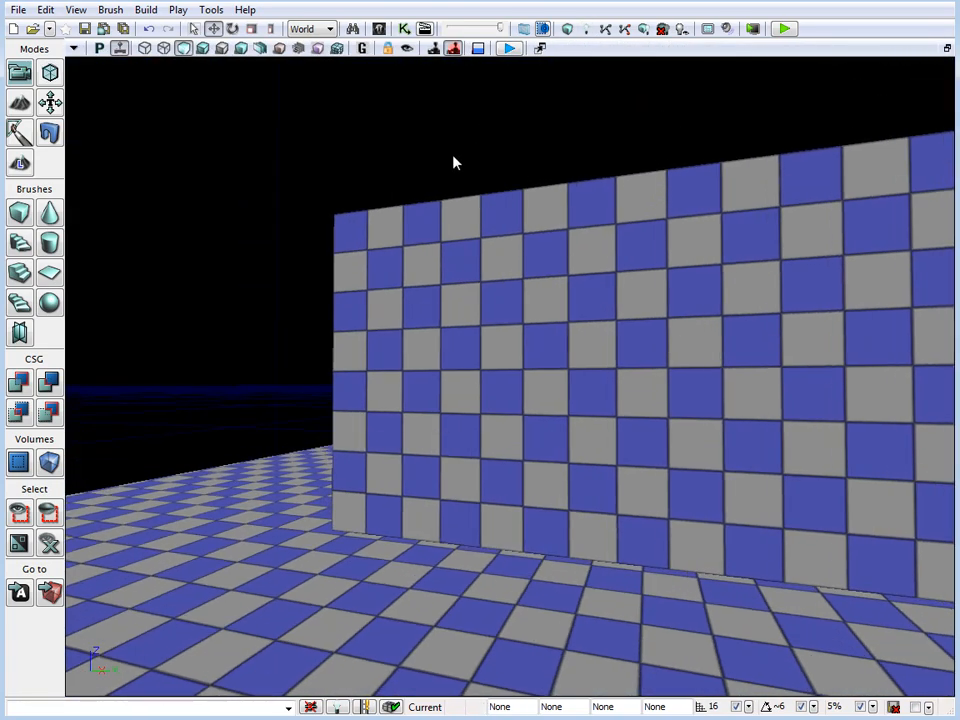
{"action": "left_click", "coordinate": [570, 29]}
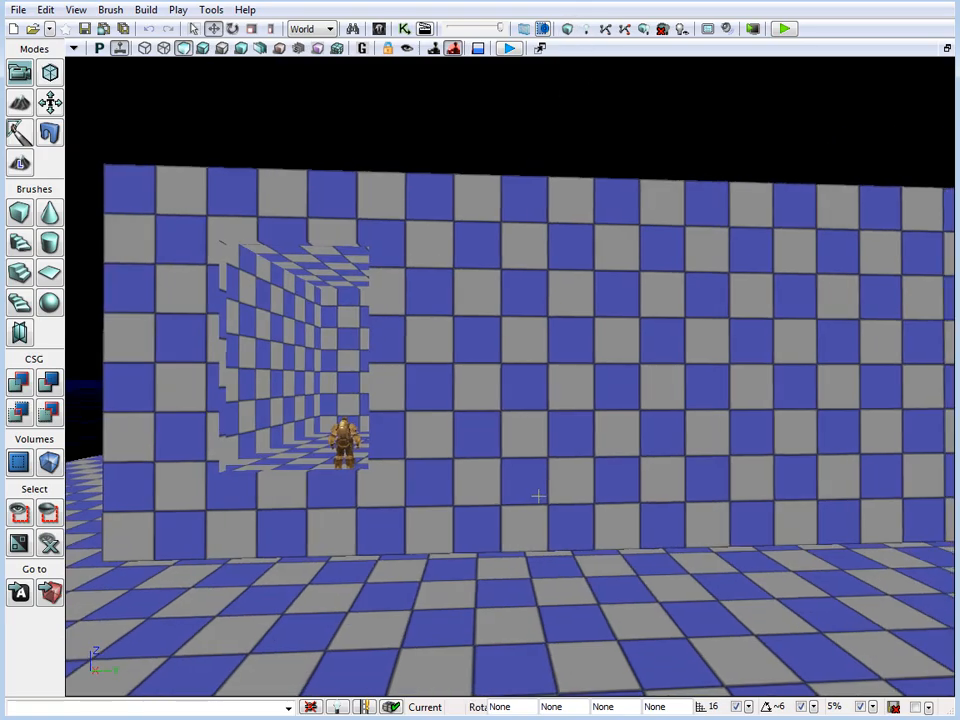
{"action": "left_click_drag", "start_coordinate": [539, 496], "coordinate": [70, 540]}
Narrow the wall-opening brush in the maximized front view by moving its side farther from the building's corner inward two grid cells in Geometry Mode
{"action": "left_click", "coordinate": [947, 48]}
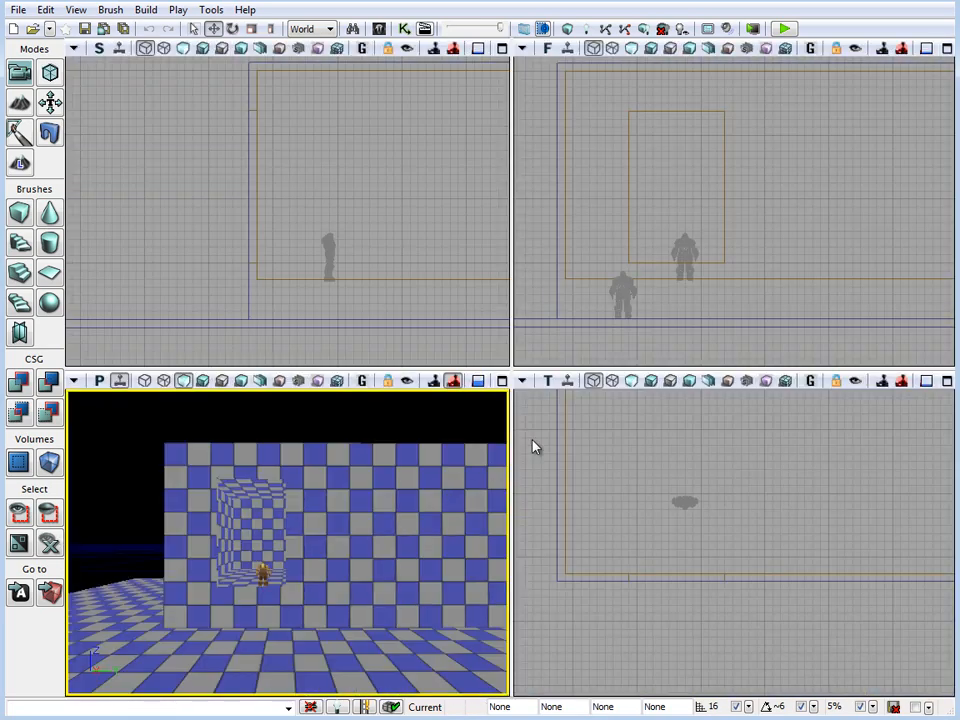
{"action": "left_click", "coordinate": [770, 178]}
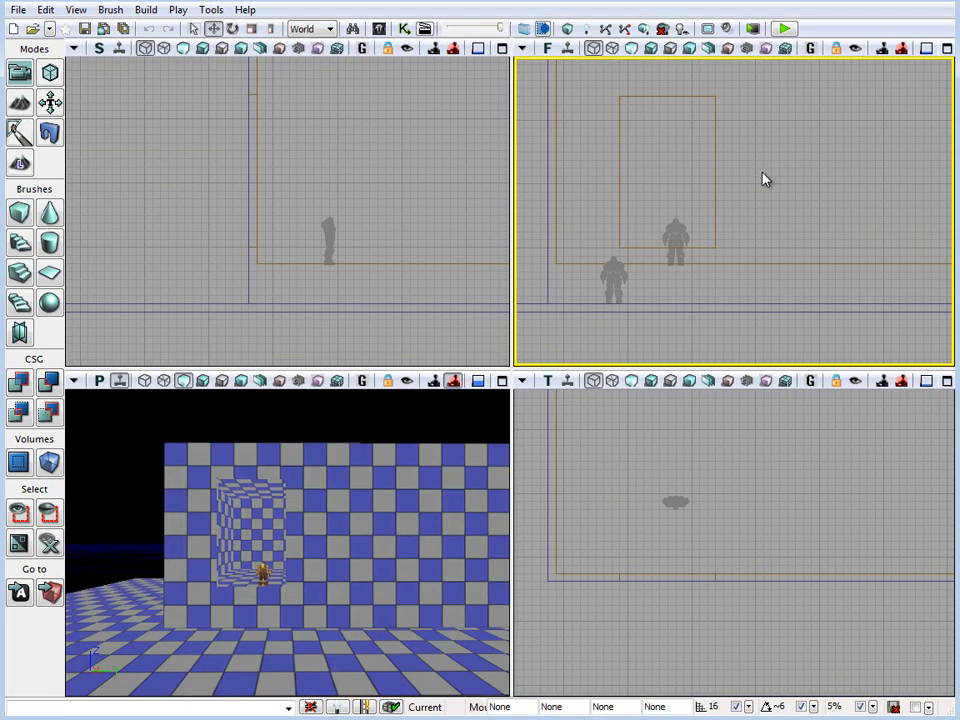
{"action": "left_click", "coordinate": [947, 48]}
{"action": "left_click", "coordinate": [471, 306]}
{"action": "left_click_drag", "start_coordinate": [560, 319], "coordinate": [589, 388]}
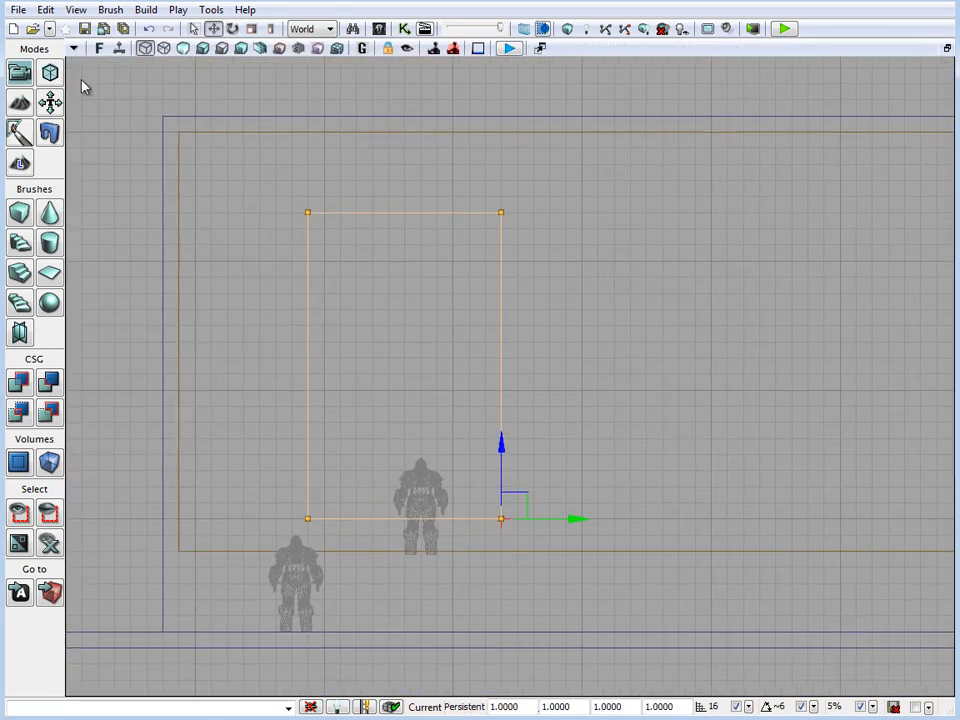
{"action": "left_click", "coordinate": [51, 73]}
{"action": "left_click", "coordinate": [501, 212]}
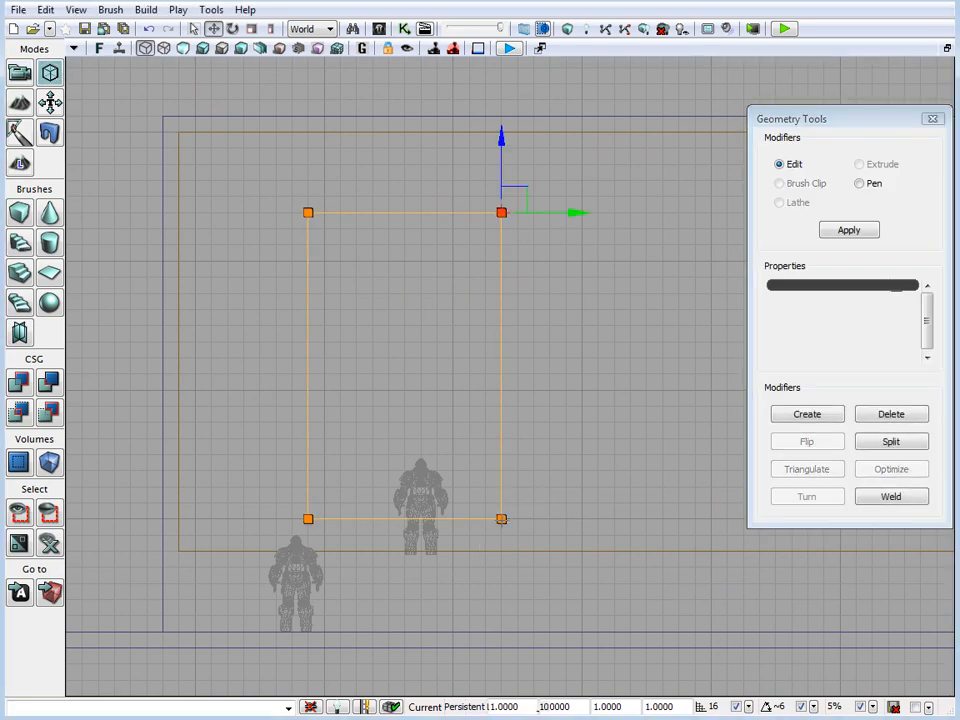
{"action": "left_click", "coordinate": [501, 519], "text": "ctrl"}
{"action": "left_click_drag", "start_coordinate": [581, 521], "coordinate": [544, 529]}
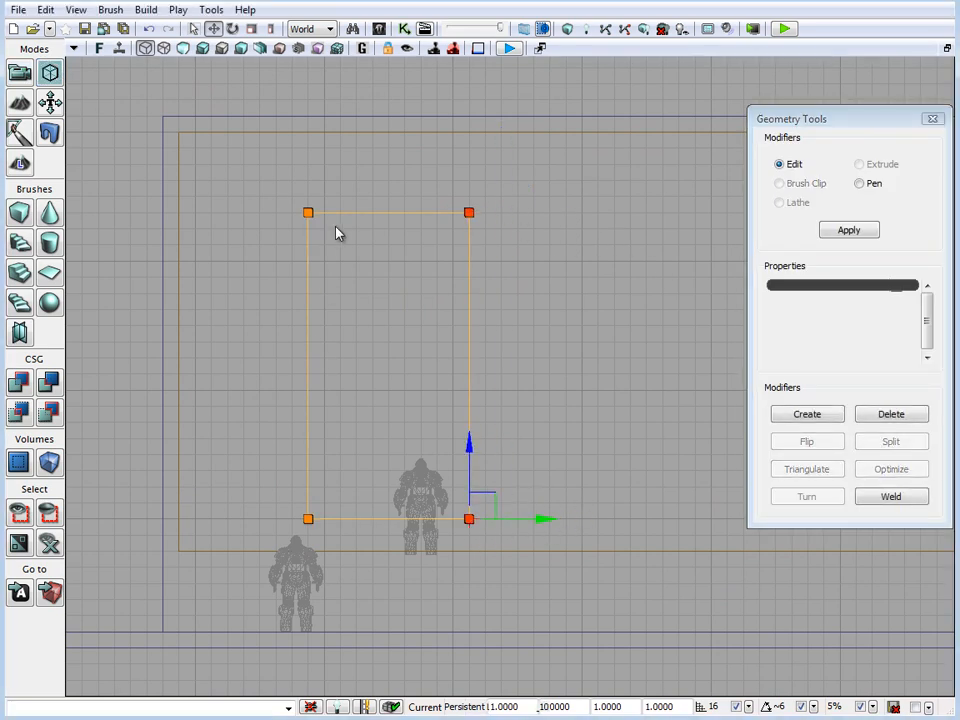
Raise the opening brush's top edge by two grid cells and leave Geometry Mode
{"action": "left_click", "coordinate": [308, 212]}
{"action": "left_click", "coordinate": [469, 212], "text": "ctrl"}
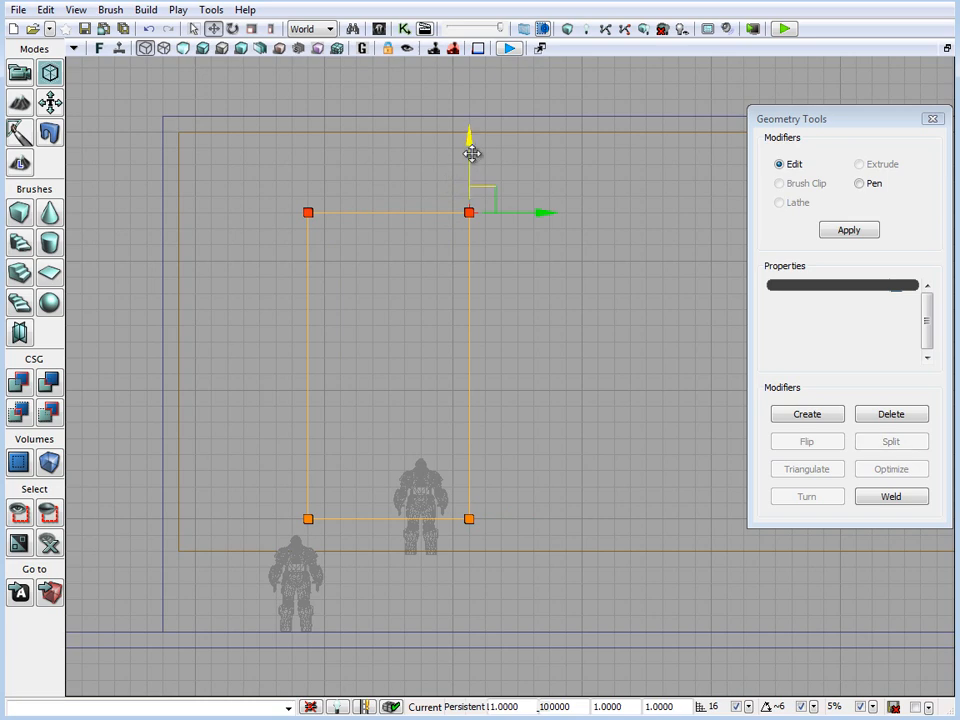
{"action": "left_click_drag", "start_coordinate": [471, 154], "coordinate": [471, 118]}
{"action": "key", "text": "shift+1"}
{"action": "mouse_move", "coordinate": [588, 403]}
{"action": "left_mouse_down"}
{"action": "mouse_move", "coordinate": [552, 439]}
{"action": "mouse_move", "coordinate": [540, 422]}
{"action": "left_mouse_up"}
{"action": "scroll", "coordinate": [539, 408], "scroll_direction": "down", "scroll_amount": 4}
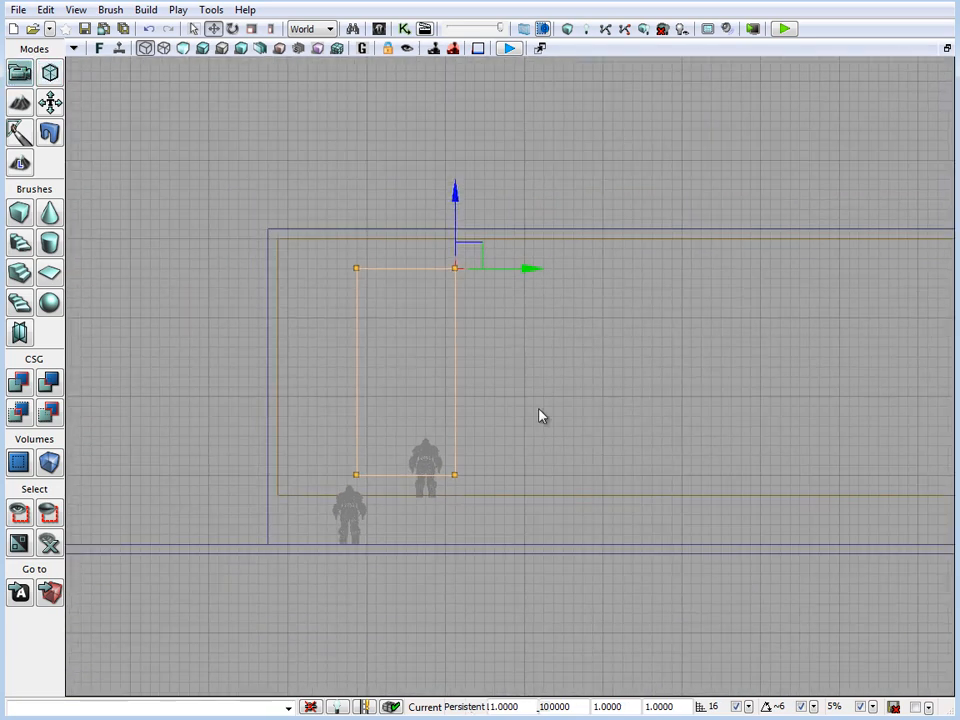
Duplicate the tall opening brush four times along the building's front wall, two copies toward the far end, leaving a gap around the middle
{"action": "left_click", "coordinate": [455, 363]}
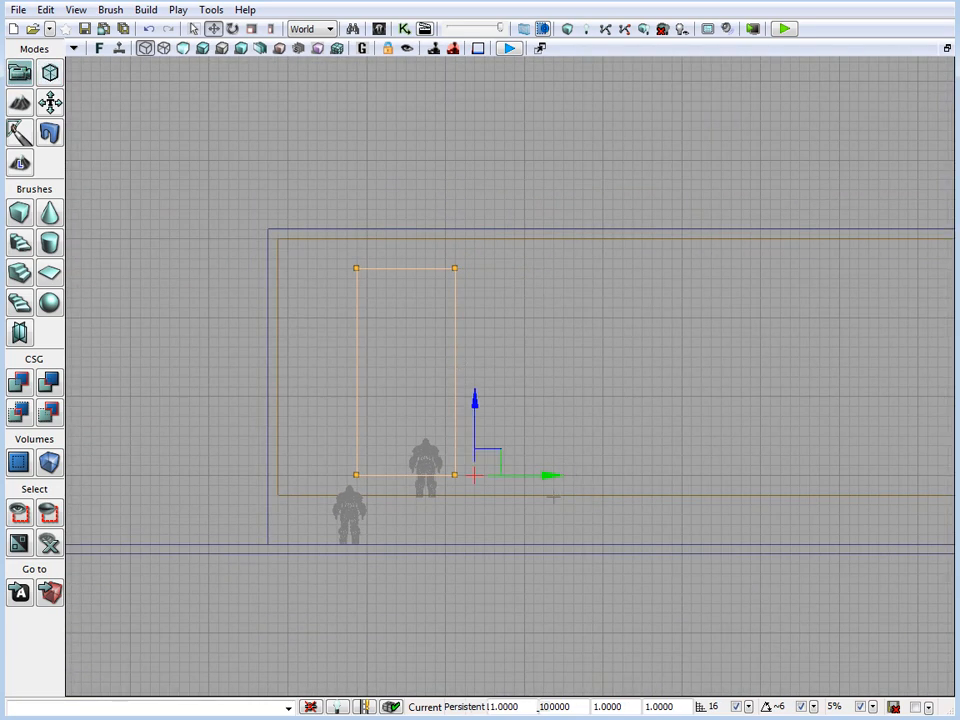
{"action": "left_click_drag", "start_coordinate": [555, 476], "coordinate": [672, 476]}
{"action": "left_click_drag", "start_coordinate": [669, 585], "coordinate": [497, 626]}
{"action": "scroll", "coordinate": [498, 620], "scroll_direction": "down", "scroll_amount": 2}
{"action": "mouse_move", "coordinate": [519, 485]}
{"action": "left_mouse_down", "text": "alt"}
{"action": "mouse_move", "coordinate": [953, 482]}
{"action": "mouse_move", "coordinate": [861, 492]}
{"action": "left_mouse_up", "text": "alt"}
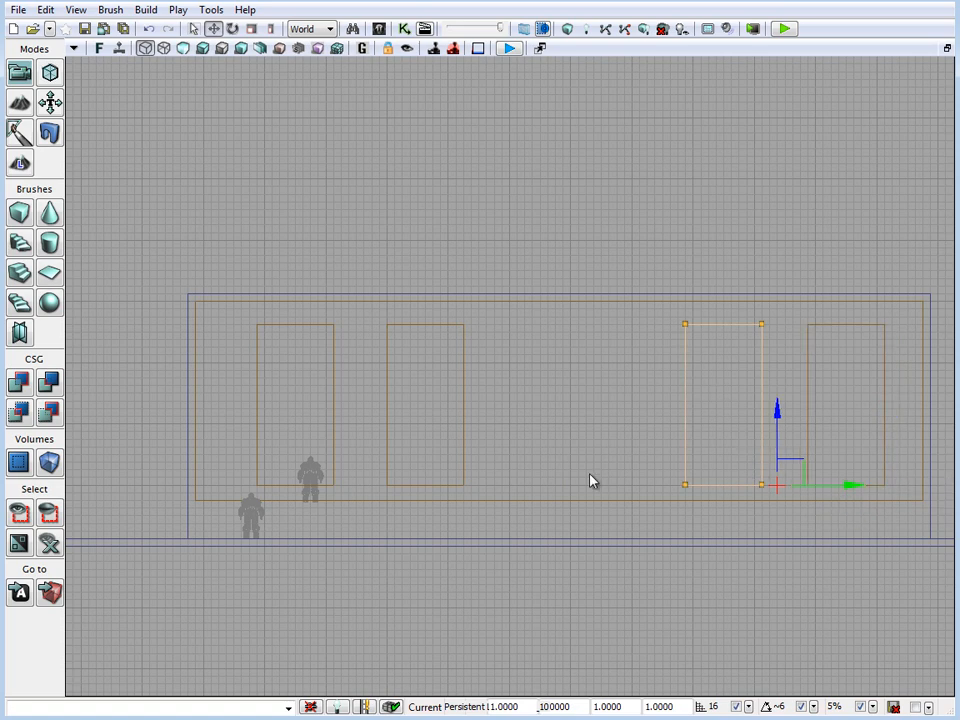
{"action": "left_click_drag", "start_coordinate": [857, 484], "coordinate": [752, 486], "text": "alt"}
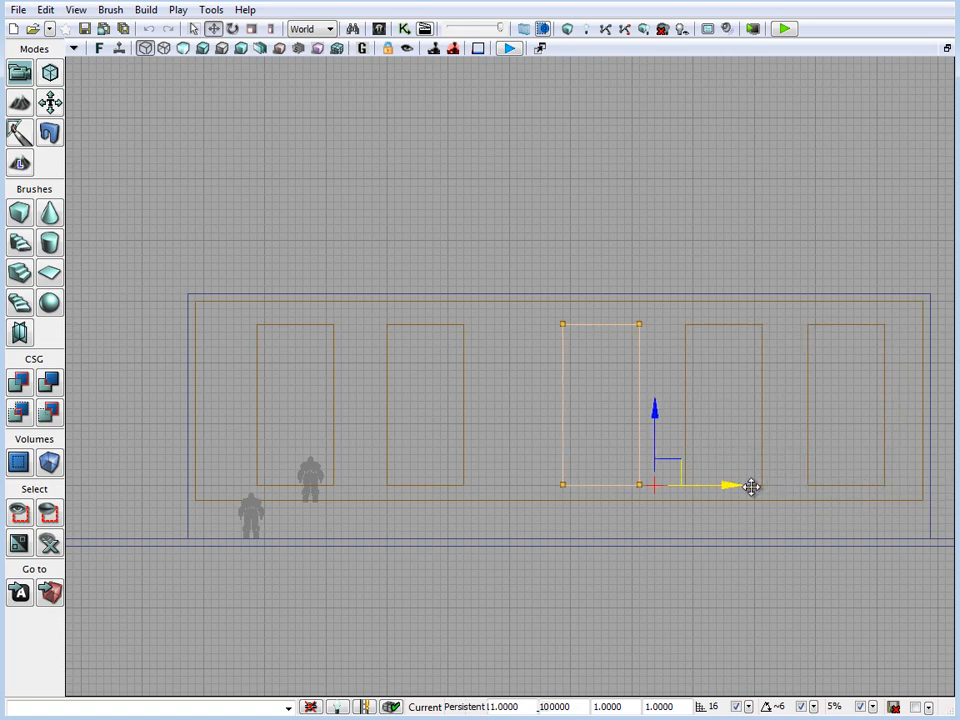
Shift the fourth opening brush two grid cells and the third one four grid cells toward the building's far end to even their spacing
{"action": "left_click", "coordinate": [465, 416]}
{"action": "left_click_drag", "start_coordinate": [656, 462], "coordinate": [693, 442]}
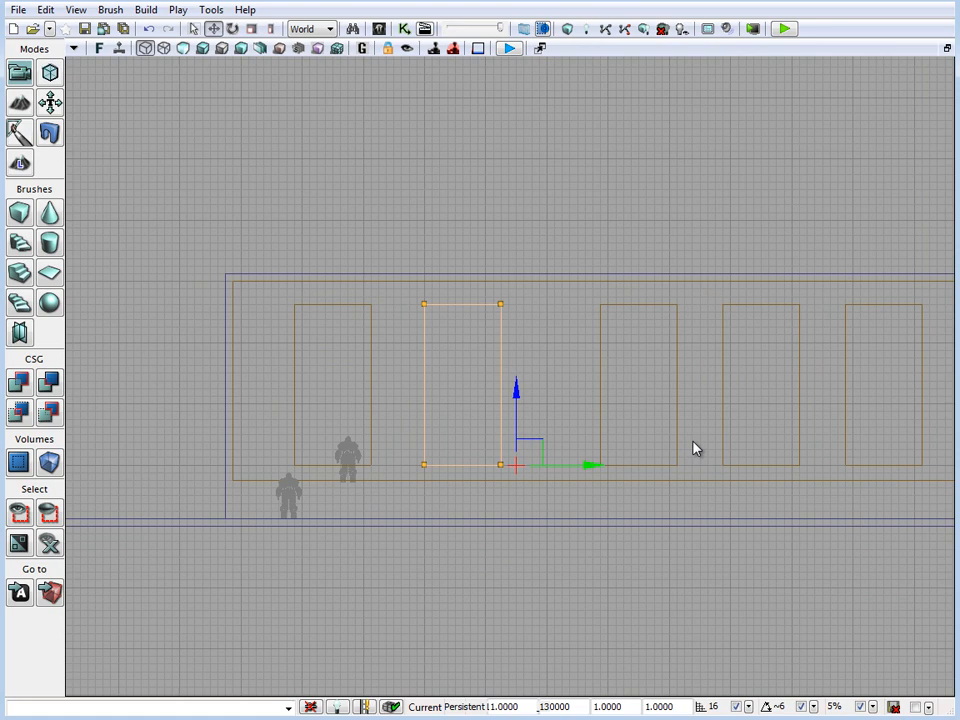
{"action": "left_click", "coordinate": [801, 396]}
{"action": "left_click_drag", "start_coordinate": [862, 465], "coordinate": [877, 466]}
{"action": "left_click_drag", "start_coordinate": [858, 563], "coordinate": [827, 536]}
{"action": "scroll", "coordinate": [828, 449], "scroll_direction": "up", "scroll_amount": 4}
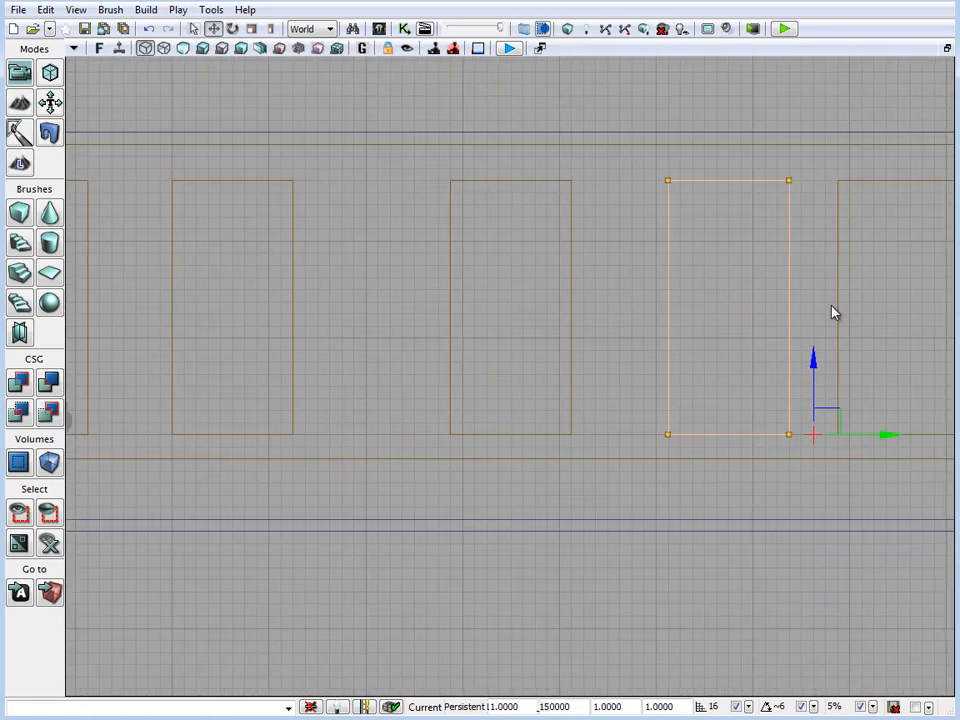
{"action": "left_click", "coordinate": [572, 322]}
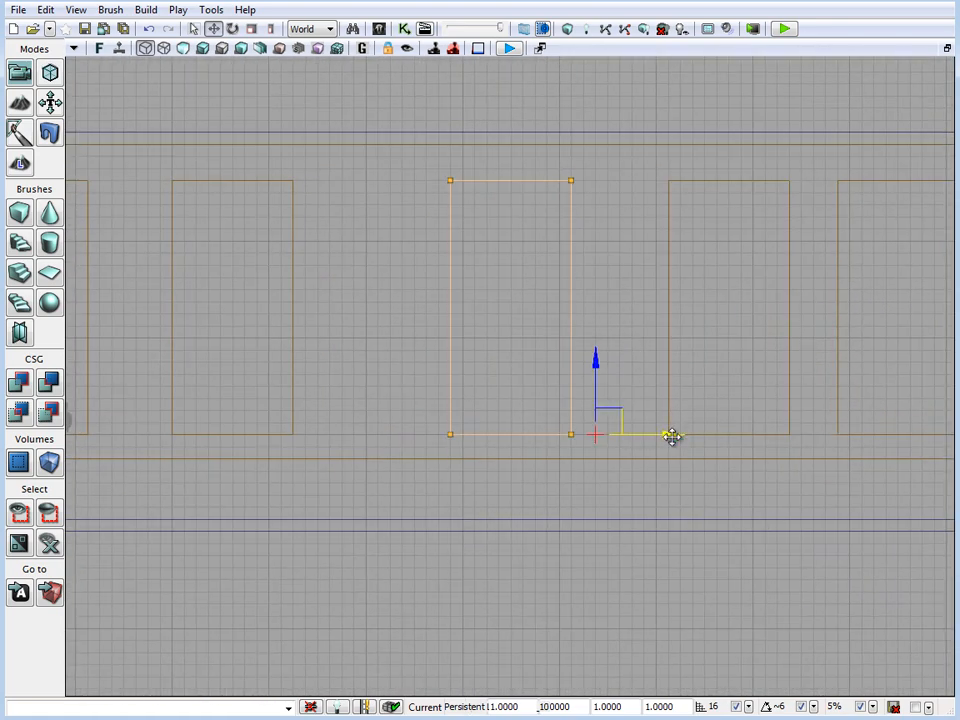
{"action": "left_click_drag", "start_coordinate": [671, 435], "coordinate": [721, 433]}
Move the first opening brush three grid cells toward the building's near corner
{"action": "left_click_drag", "start_coordinate": [473, 457], "coordinate": [737, 504]}
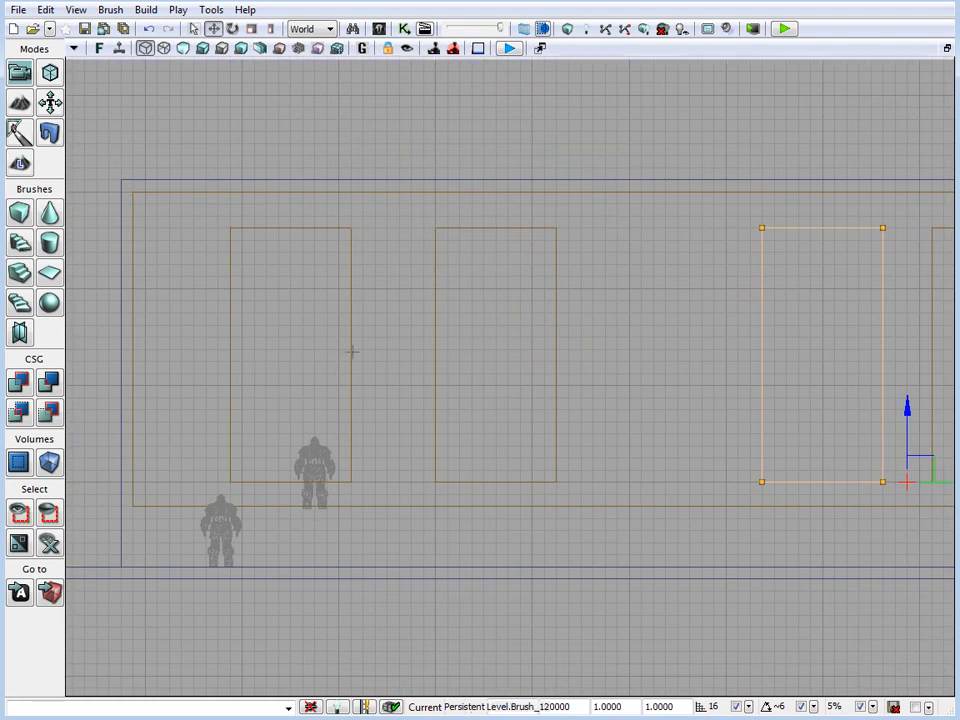
{"action": "left_click", "coordinate": [352, 351]}
{"action": "left_click_drag", "start_coordinate": [452, 484], "coordinate": [414, 489]}
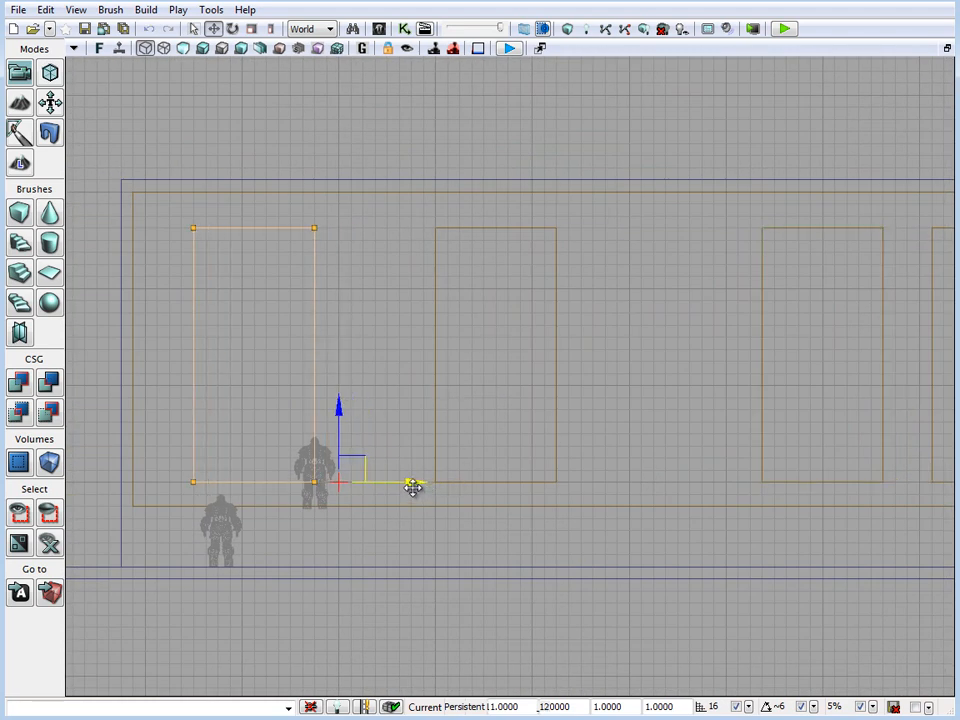
Move the second opening brush six grid cells toward the first and place a duplicate of it in the wide middle gap
{"action": "left_click", "coordinate": [436, 403]}
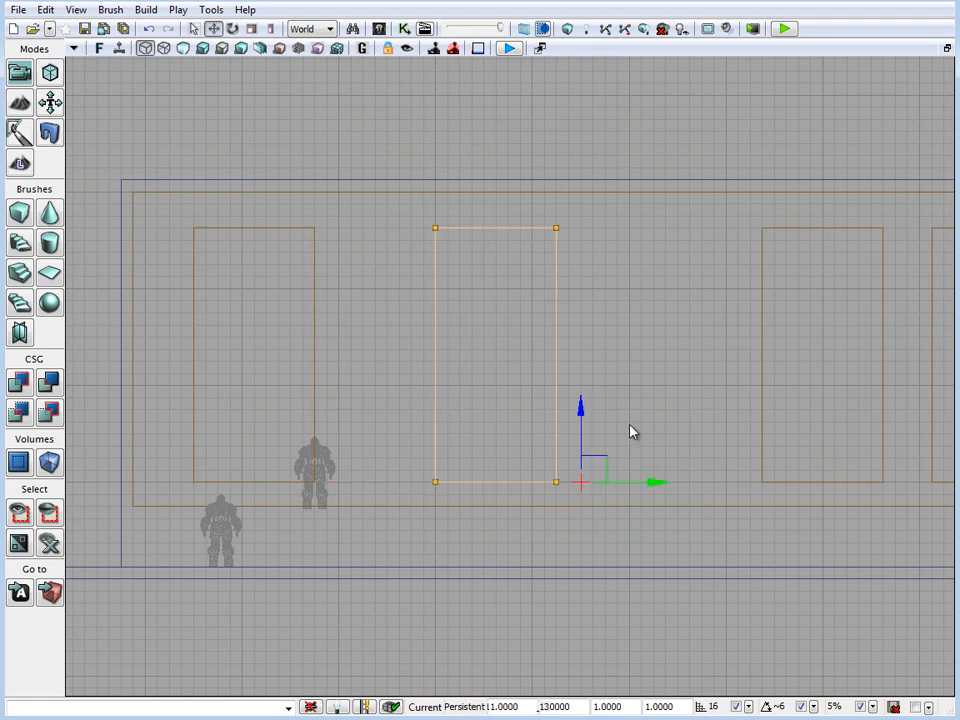
{"action": "scroll", "coordinate": [572, 481], "scroll_direction": "down", "scroll_amount": 3}
{"action": "mouse_move", "coordinate": [654, 482]}
{"action": "left_mouse_down"}
{"action": "mouse_move", "coordinate": [531, 478]}
{"action": "mouse_move", "coordinate": [630, 495]}
{"action": "left_mouse_up"}
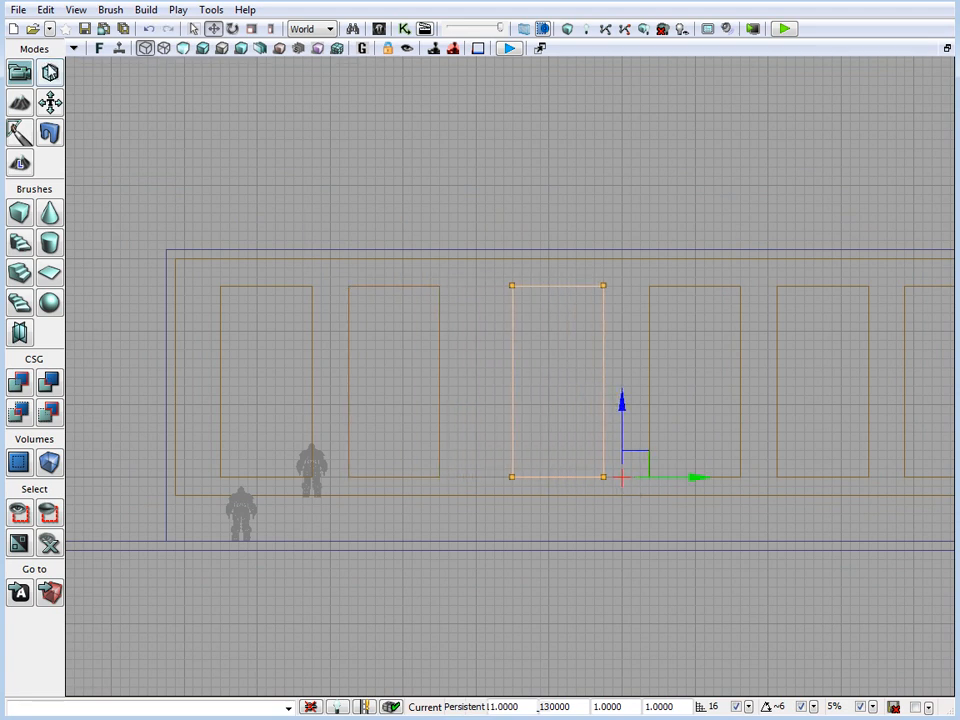
Lower the middle duplicate's upper vertices by 13 grid cells in Geometry Mode to make a short doorway brush
{"action": "left_click", "coordinate": [50, 70]}
{"action": "left_click", "coordinate": [513, 286]}
{"action": "left_click", "coordinate": [604, 286], "text": "ctrl"}
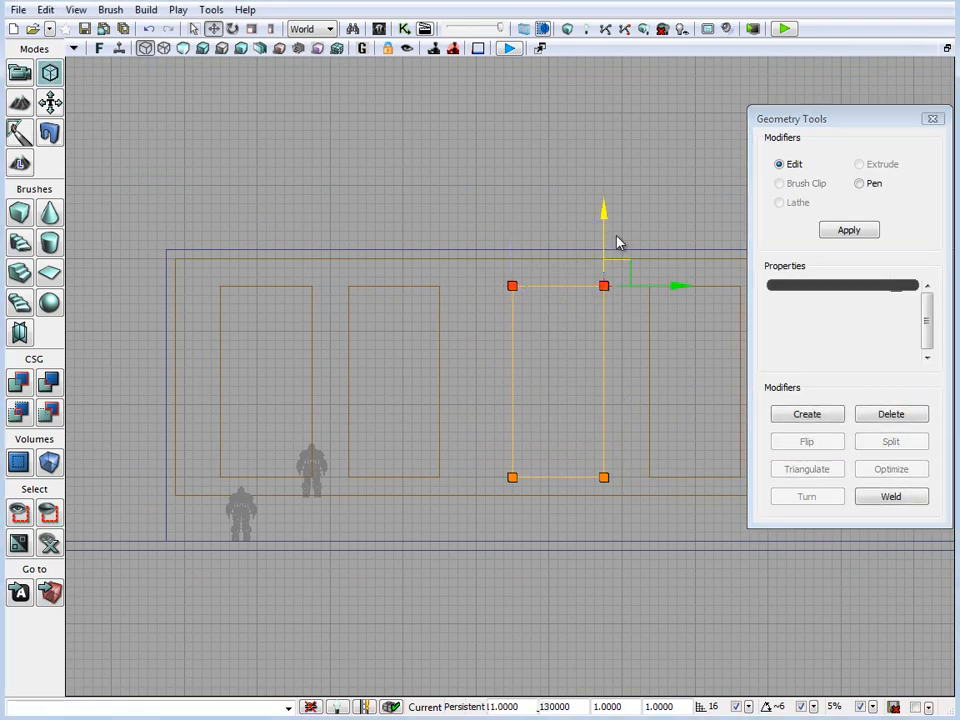
{"action": "left_click_drag", "start_coordinate": [606, 208], "coordinate": [624, 311]}
{"action": "left_click_drag", "start_coordinate": [651, 444], "coordinate": [655, 514]}
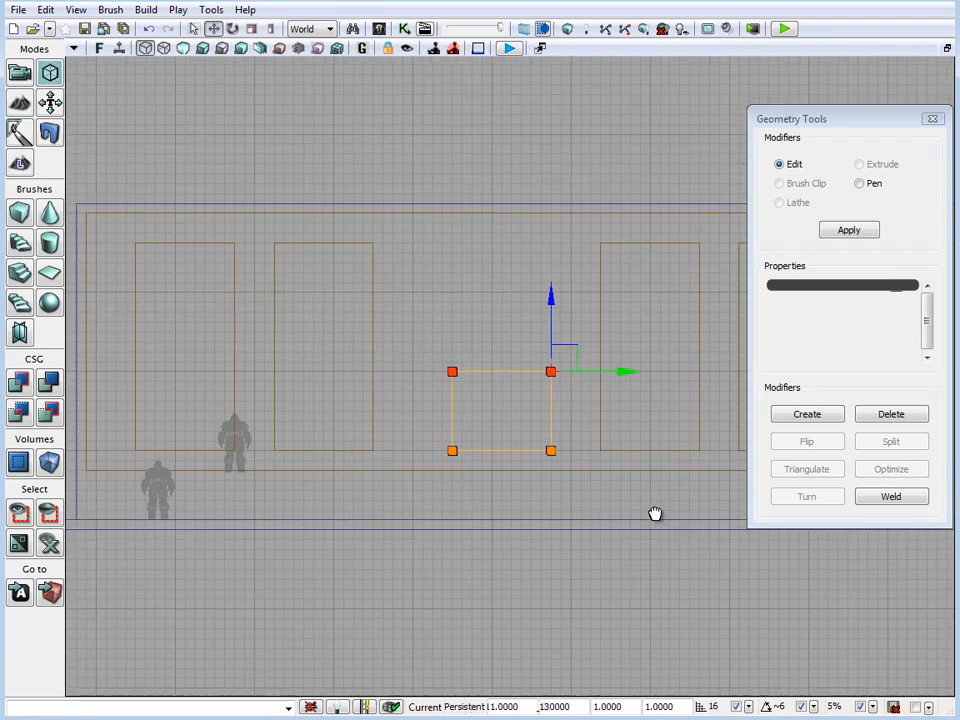
Move the soldier mesh from inside the building in front of the short middle brush for scale, and reselect that brush
{"action": "left_click", "coordinate": [212, 442]}
{"action": "left_click_drag", "start_coordinate": [225, 440], "coordinate": [575, 448]}
{"action": "left_click", "coordinate": [554, 413]}
Extend the middle brush's bottom edge two grid cells down to the building's floor and lower its top edge two grid cells
{"action": "scroll", "coordinate": [604, 529], "scroll_direction": "up", "scroll_amount": 3}
{"action": "left_click_drag", "start_coordinate": [604, 529], "coordinate": [615, 441]}
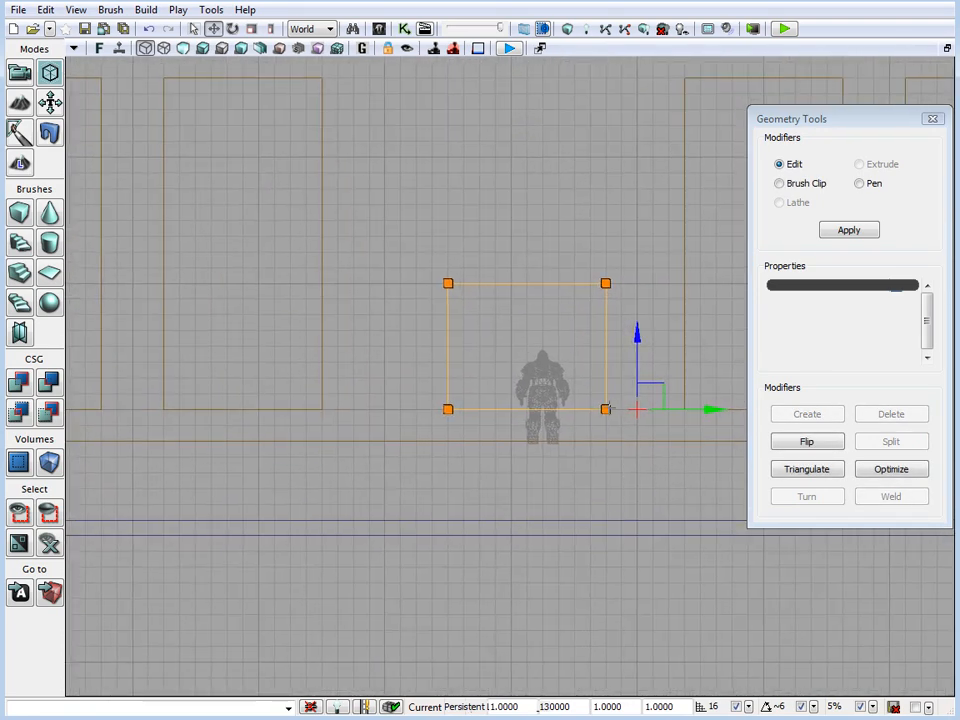
{"action": "left_click", "coordinate": [605, 409]}
{"action": "left_click", "coordinate": [448, 409], "text": "ctrl"}
{"action": "left_click_drag", "start_coordinate": [450, 339], "coordinate": [452, 371]}
{"action": "left_click", "coordinate": [605, 283]}
{"action": "left_click", "coordinate": [448, 283], "text": "ctrl"}
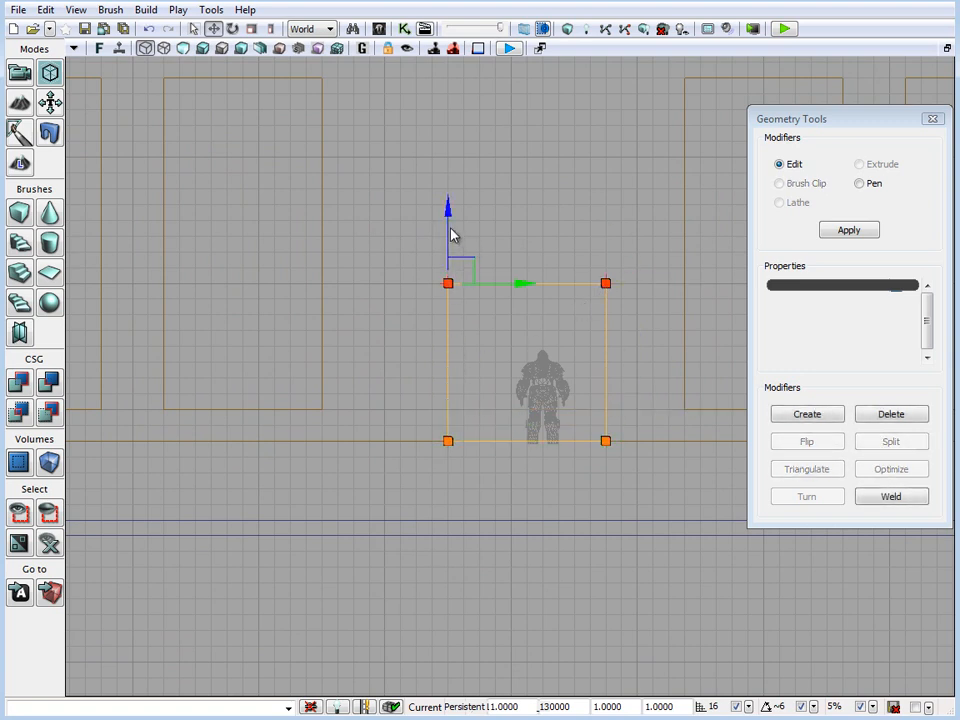
{"action": "left_click_drag", "start_coordinate": [452, 234], "coordinate": [456, 255]}
Widen the middle doorway brush by moving its side nearer the building's far end outward one grid cell
{"action": "left_click", "coordinate": [605, 315]}
{"action": "left_click", "coordinate": [606, 440], "text": "ctrl"}
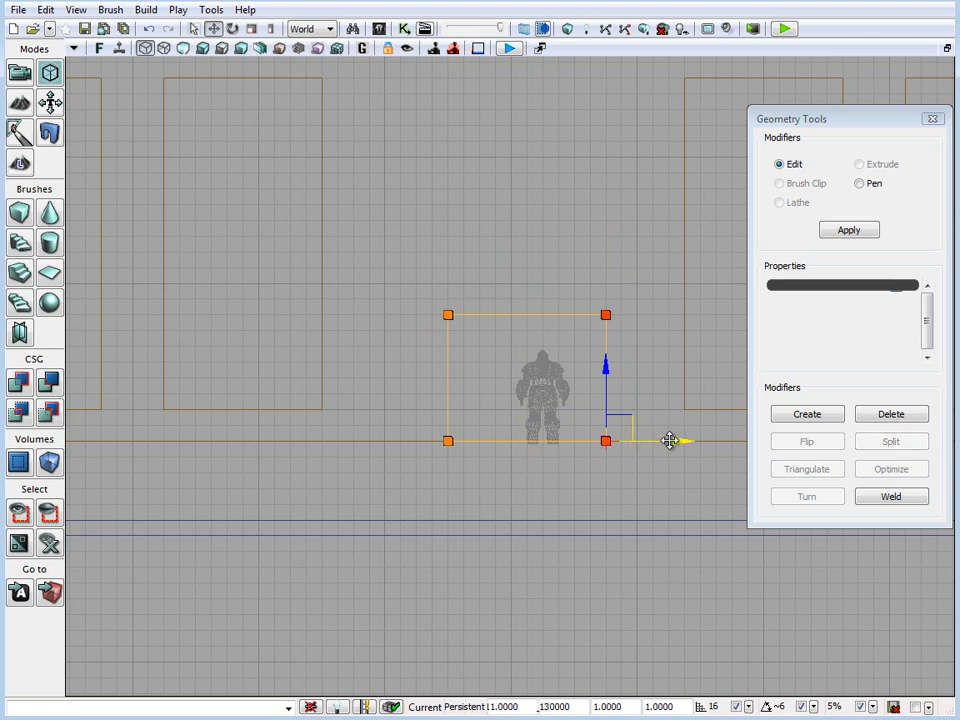
{"action": "mouse_move", "coordinate": [671, 439]}
{"action": "left_mouse_down"}
{"action": "mouse_move", "coordinate": [692, 439]}
{"action": "mouse_move", "coordinate": [665, 444]}
{"action": "left_mouse_up"}
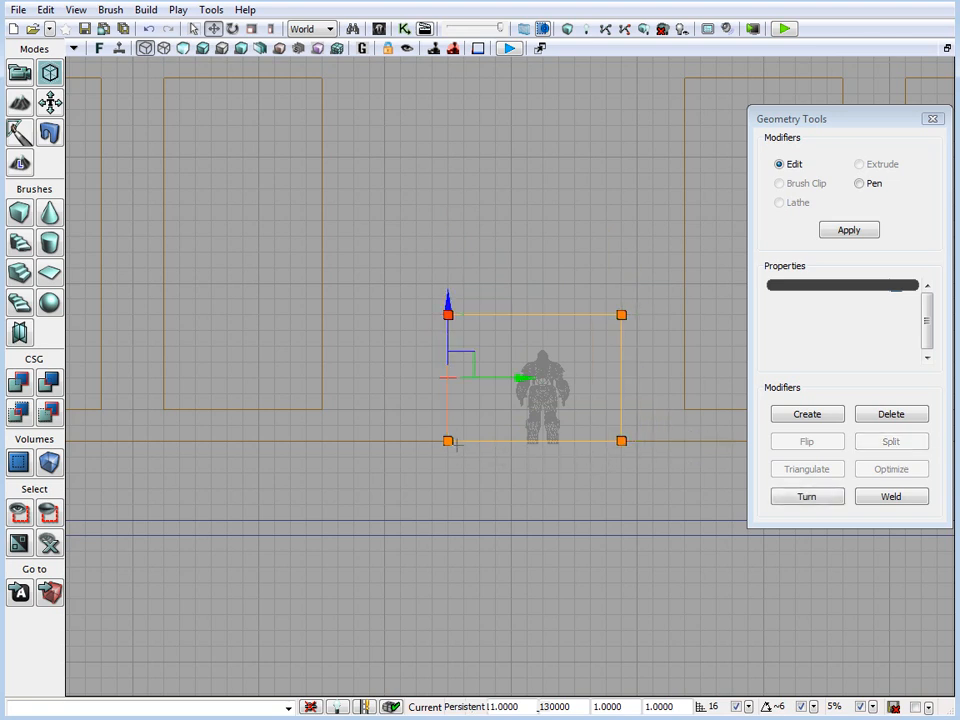
Select all vertices on the doorway brush's side nearer the first openings and move them outward three grid cells
{"action": "left_click", "coordinate": [446, 336]}
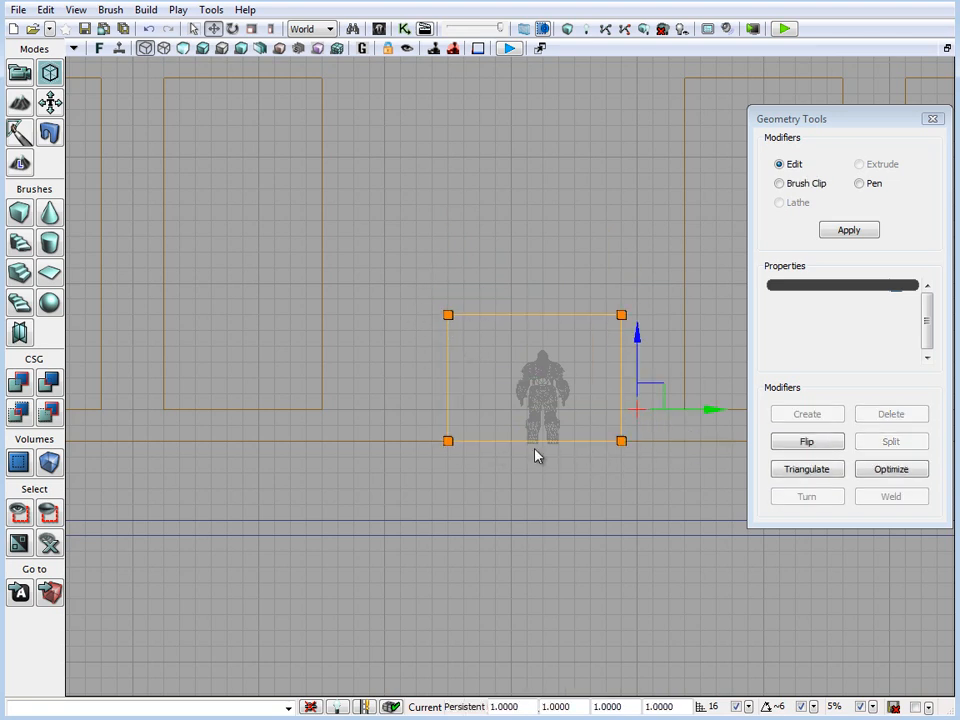
{"action": "left_click", "coordinate": [448, 315]}
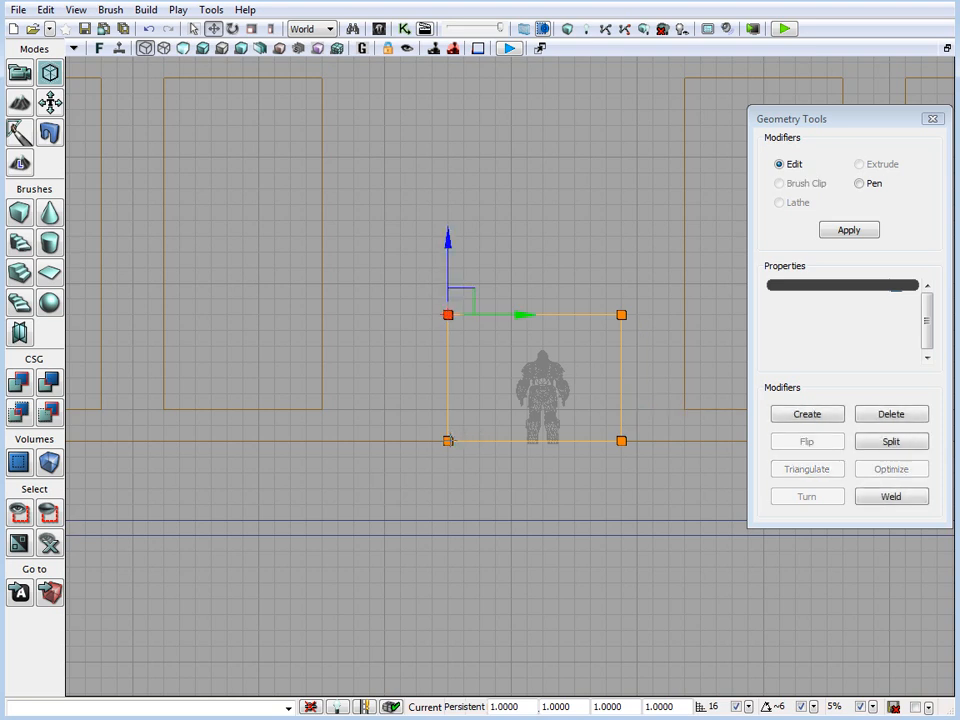
{"action": "left_click", "coordinate": [448, 441], "text": "ctrl"}
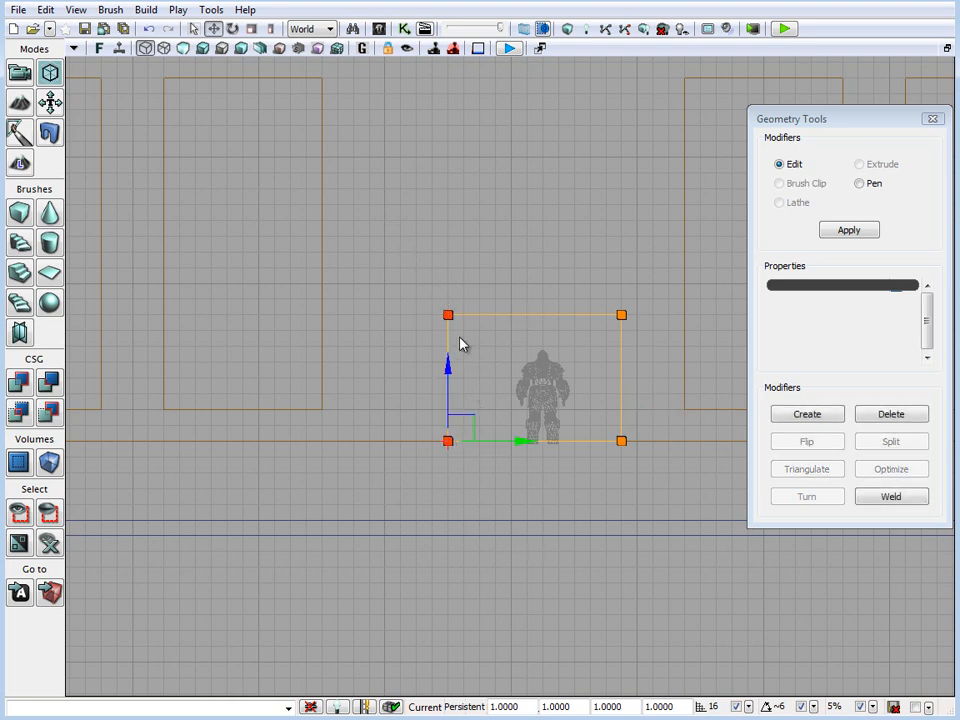
{"action": "left_click", "coordinate": [499, 281]}
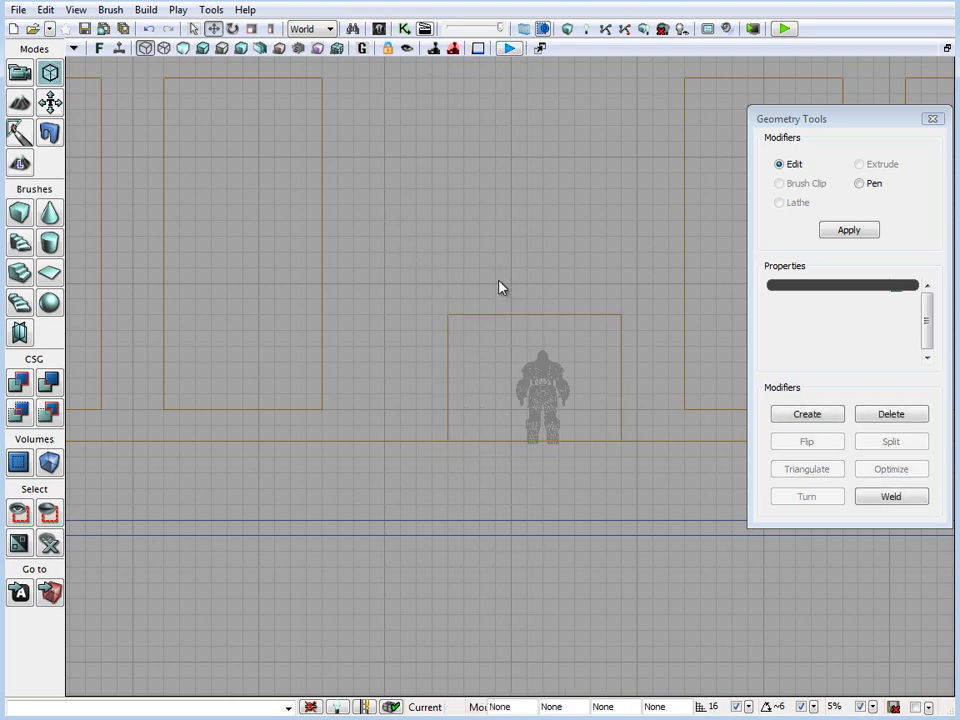
{"action": "left_click", "coordinate": [458, 315]}
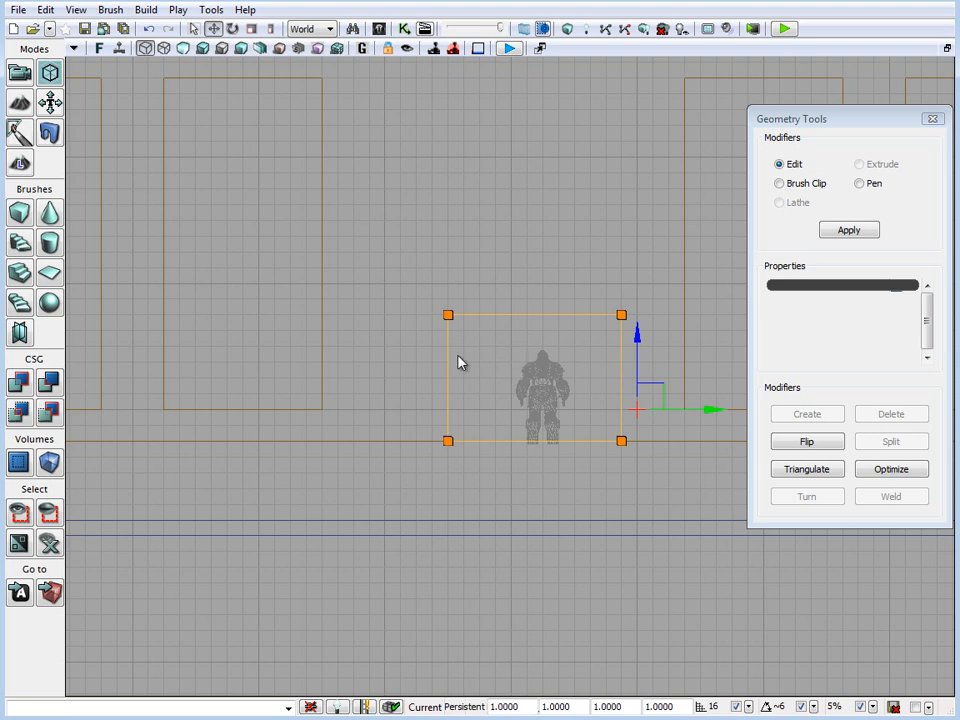
{"action": "mouse_move", "coordinate": [389, 244]}
{"action": "left_mouse_down", "text": "ctrl+alt"}
{"action": "mouse_move", "coordinate": [467, 454]}
{"action": "mouse_move", "coordinate": [476, 441]}
{"action": "left_mouse_up", "text": "ctrl+alt"}
{"action": "left_click", "coordinate": [401, 315]}
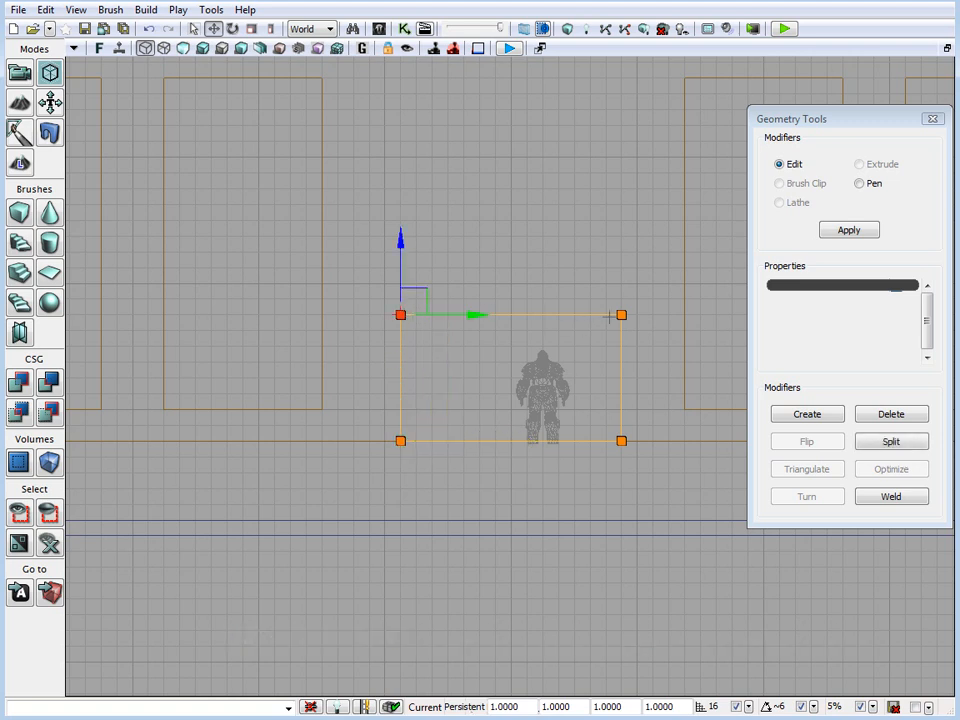
{"action": "left_click", "coordinate": [621, 315]}
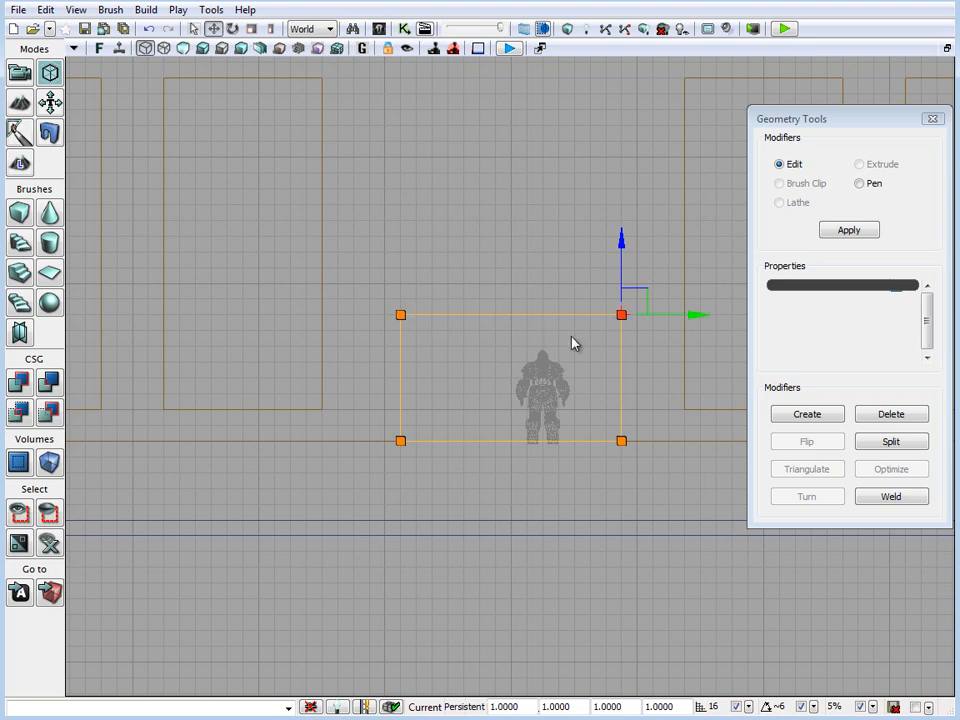
{"action": "left_click", "coordinate": [401, 315], "text": "ctrl"}
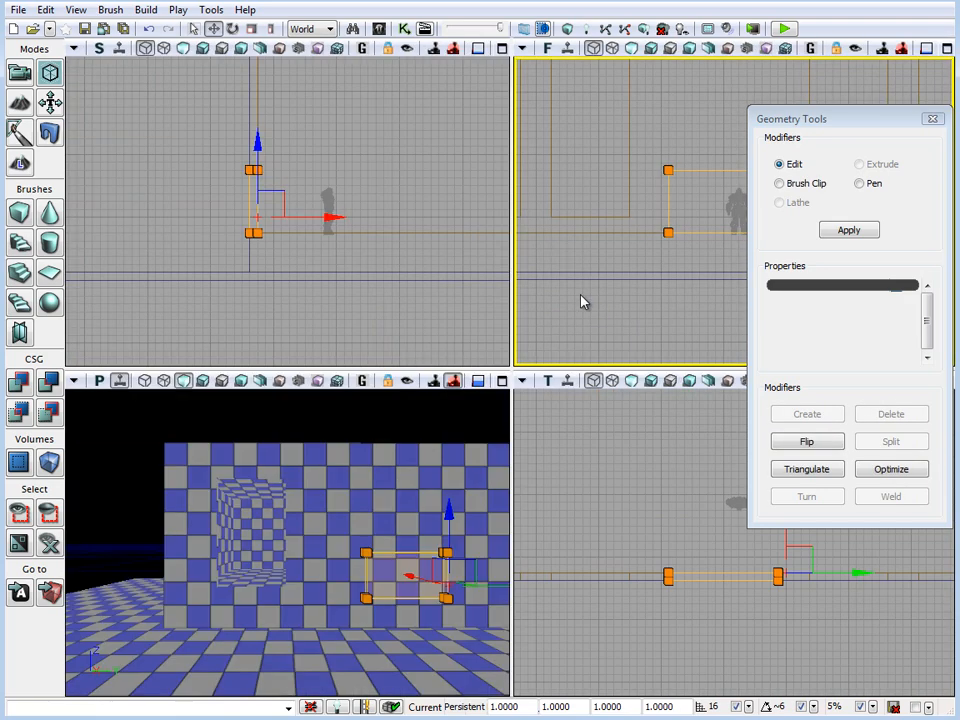
Leave Geometry Mode, rebuild the level geometry with the perspective view maximized, and inspect the new wall openings from inside the building
{"action": "right_click_drag", "start_coordinate": [374, 455], "coordinate": [384, 450]}
{"action": "left_click", "coordinate": [502, 380]}
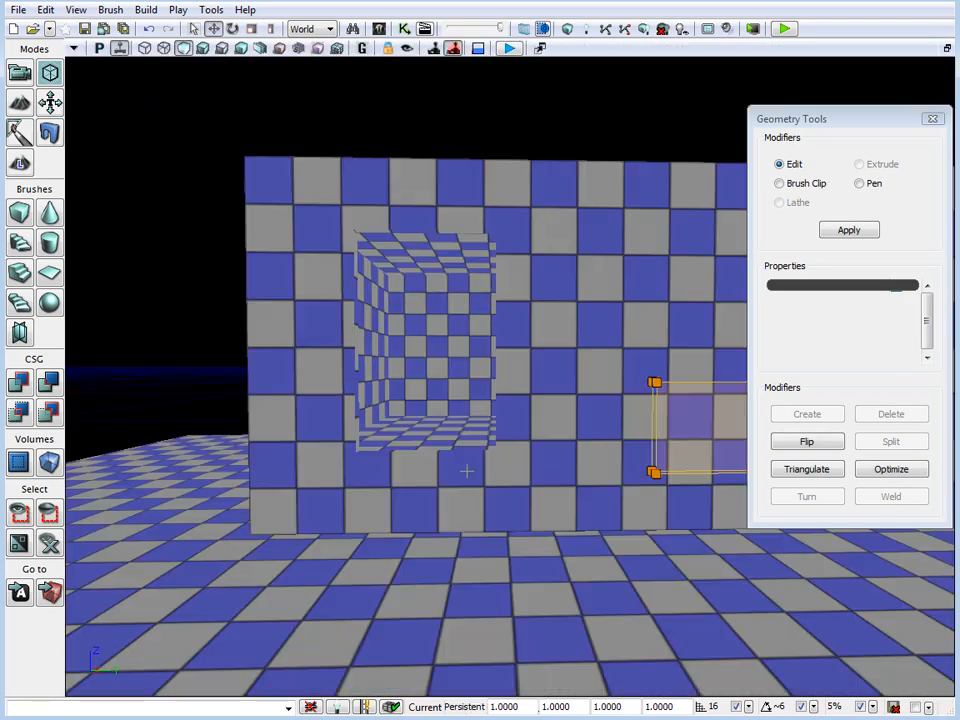
{"action": "right_click_drag", "start_coordinate": [548, 463], "coordinate": [631, 450]}
{"action": "left_click", "coordinate": [19, 72]}
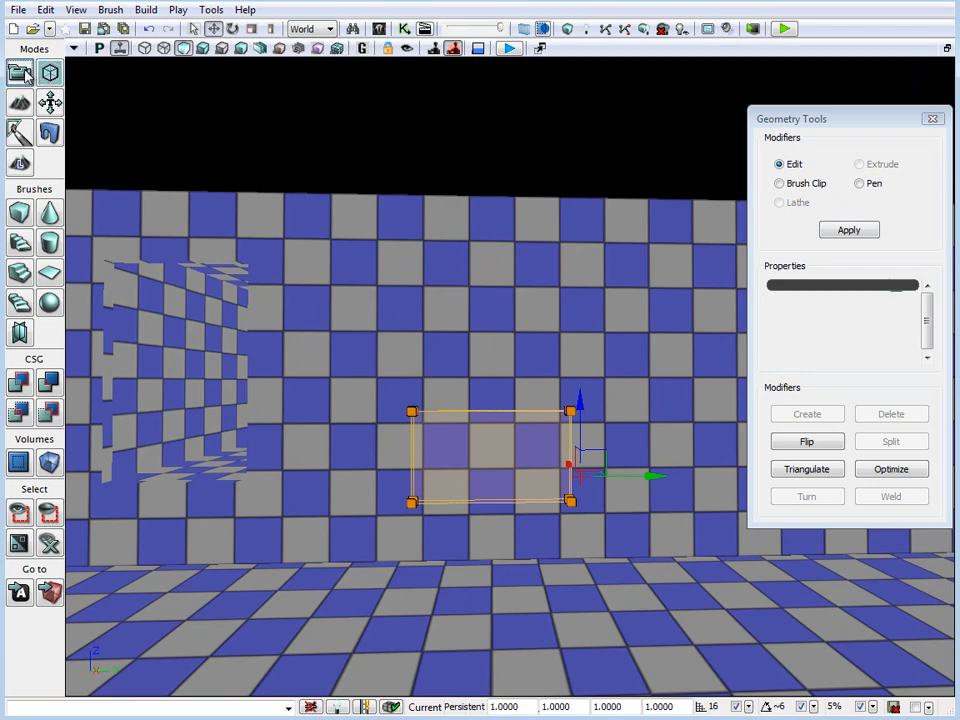
{"action": "left_click", "coordinate": [568, 28]}
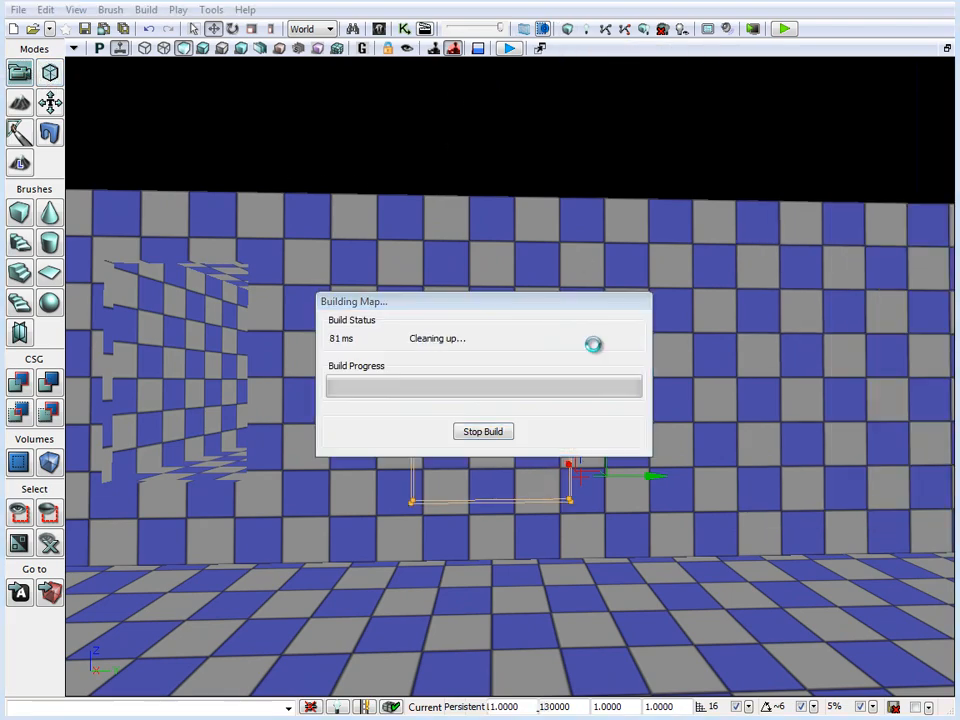
{"action": "left_click", "coordinate": [896, 332]}
{"action": "right_click_drag", "start_coordinate": [724, 367], "coordinate": [660, 349]}
{"action": "left_click_drag", "start_coordinate": [519, 473], "coordinate": [538, 315]}
{"action": "right_click_drag", "start_coordinate": [512, 284], "coordinate": [506, 433]}
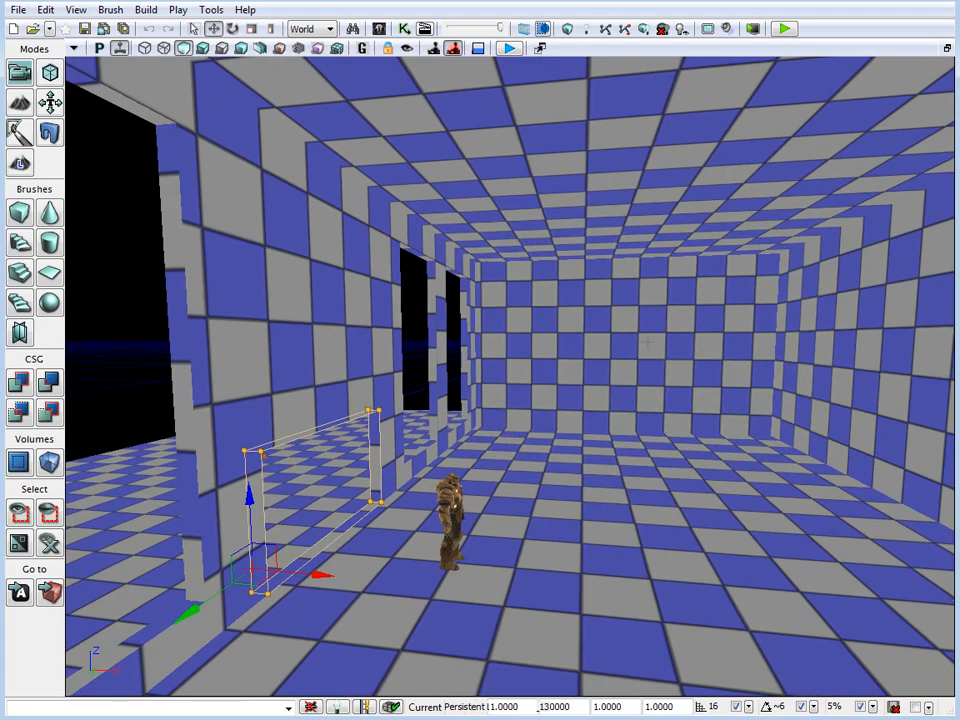
Duplicate the building's outer additive brush straight up so the copy sits on the roof
{"action": "right_click_drag", "start_coordinate": [616, 333], "coordinate": [670, 378]}
{"action": "mouse_move", "coordinate": [598, 350]}
{"action": "left_mouse_down"}
{"action": "mouse_move", "coordinate": [612, 384]}
{"action": "mouse_move", "coordinate": [504, 388]}
{"action": "mouse_move", "coordinate": [604, 326]}
{"action": "mouse_move", "coordinate": [600, 295]}
{"action": "left_mouse_up"}
{"action": "left_click", "coordinate": [604, 326]}
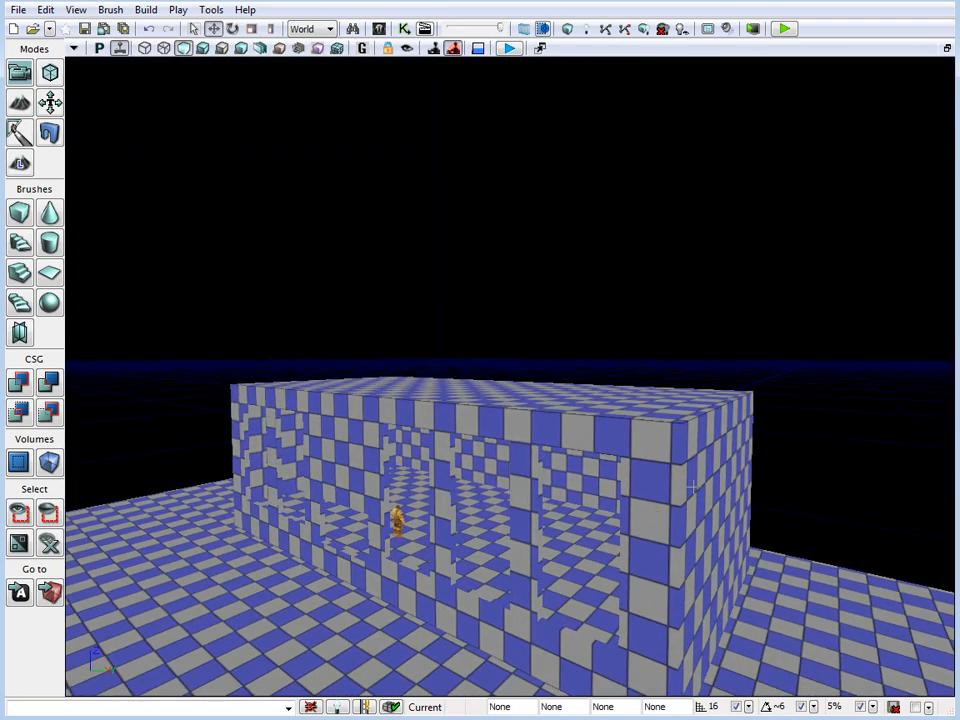
{"action": "left_click_drag", "start_coordinate": [749, 499], "coordinate": [750, 485]}
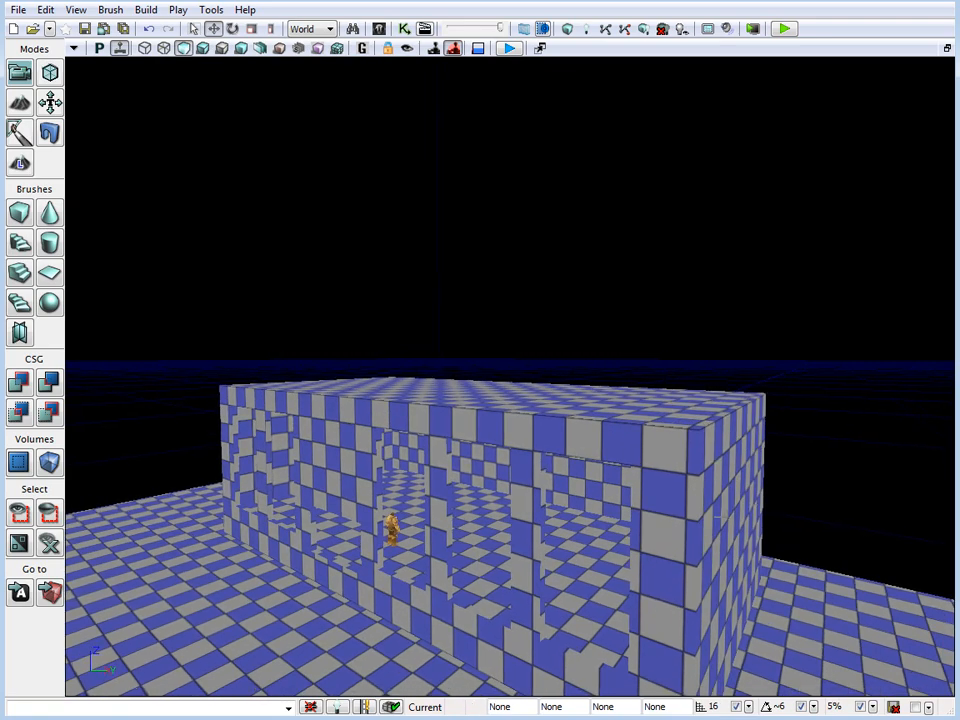
{"action": "left_click", "coordinate": [722, 510], "text": "ctrl+shift"}
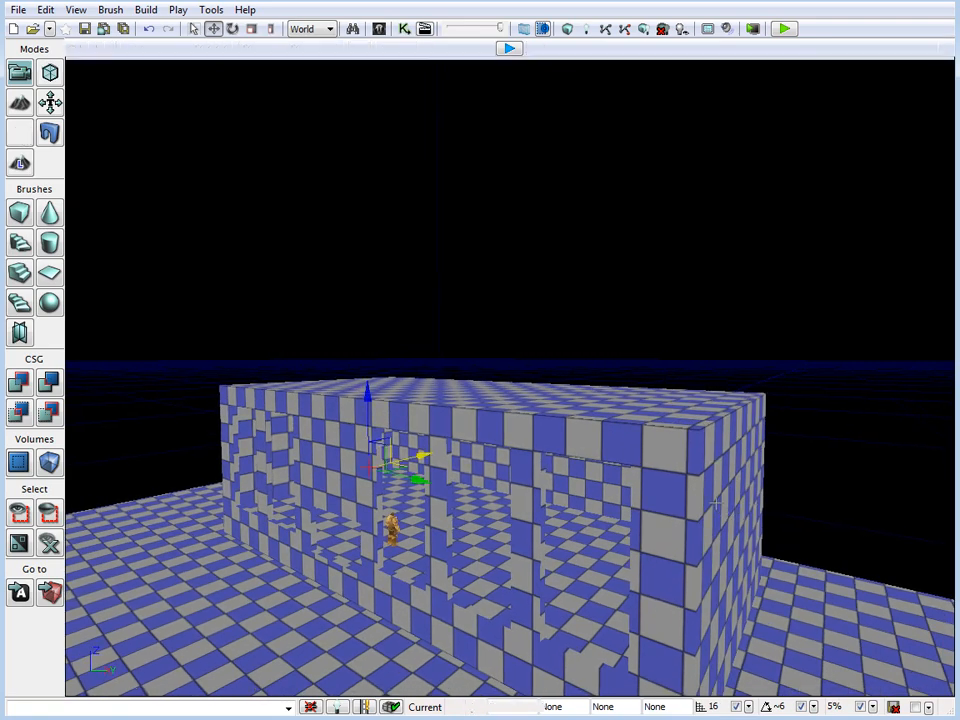
{"action": "right_click_drag", "start_coordinate": [807, 547], "coordinate": [821, 510]}
{"action": "left_click_drag", "start_coordinate": [822, 517], "coordinate": [810, 548]}
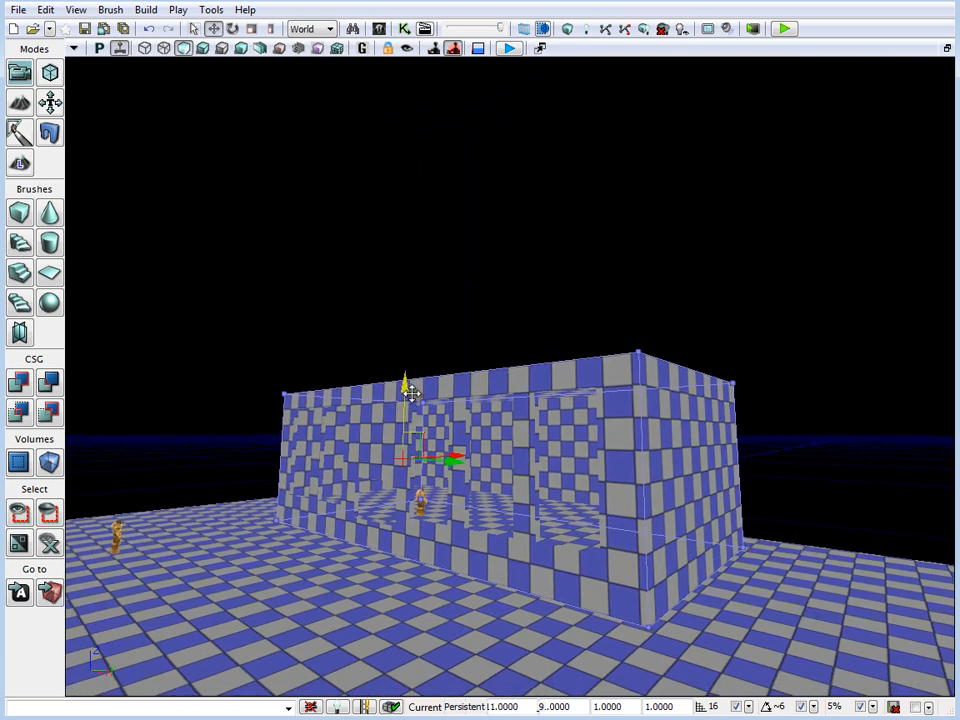
{"action": "mouse_move", "coordinate": [407, 386]}
{"action": "left_mouse_down"}
{"action": "mouse_move", "coordinate": [413, 246]}
{"action": "mouse_move", "coordinate": [413, 257]}
{"action": "left_mouse_up"}
{"action": "mouse_move", "coordinate": [413, 257]}
{"action": "right_mouse_down"}
{"action": "mouse_move", "coordinate": [345, 320]}
{"action": "mouse_move", "coordinate": [76, 163]}
{"action": "right_mouse_up"}
Enter Geometry Mode and lower the top face of the duplicated brush to form a shorter upper storey
{"action": "left_click", "coordinate": [46, 70]}
{"action": "mouse_move", "coordinate": [259, 294]}
{"action": "right_mouse_down"}
{"action": "mouse_move", "coordinate": [428, 318]}
{"action": "mouse_move", "coordinate": [267, 253]}
{"action": "mouse_move", "coordinate": [253, 257]}
{"action": "mouse_move", "coordinate": [262, 236]}
{"action": "mouse_move", "coordinate": [358, 264]}
{"action": "right_mouse_up"}
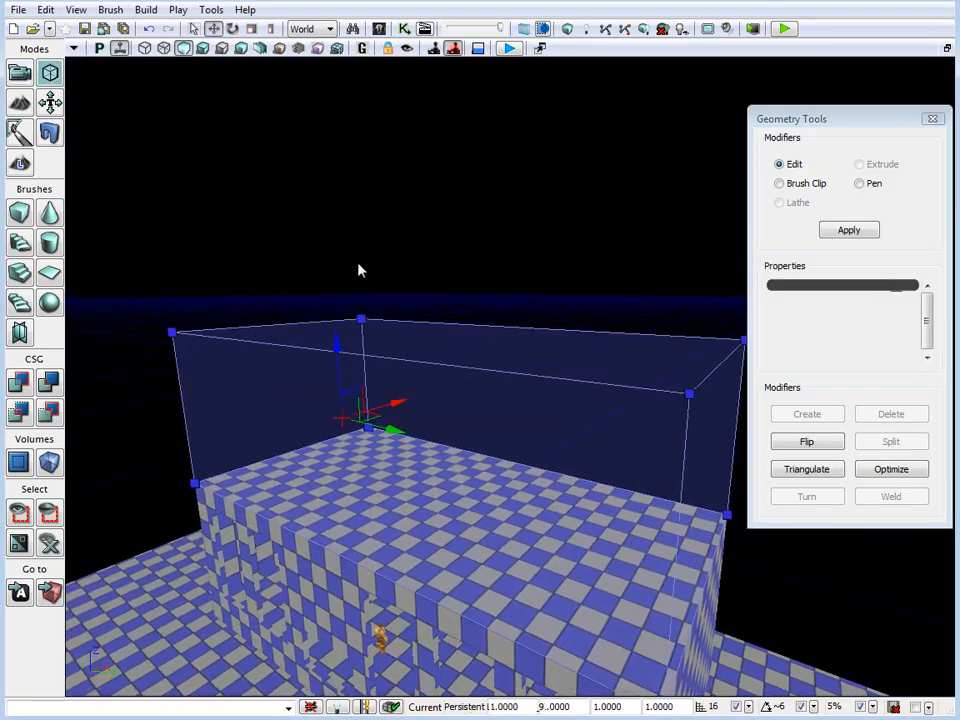
{"action": "left_click", "coordinate": [475, 352]}
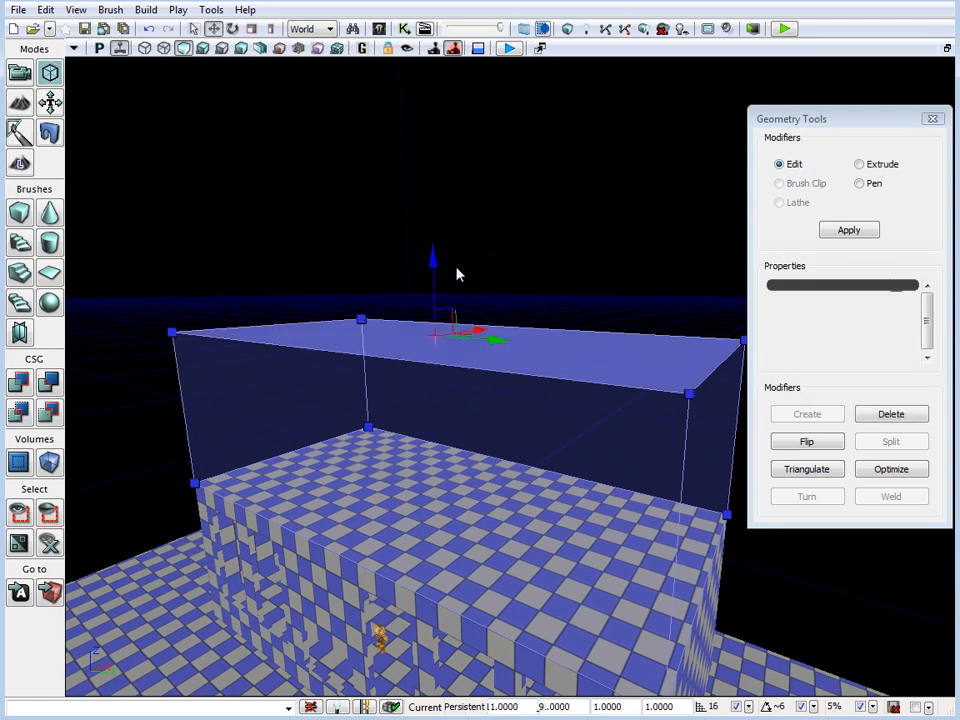
{"action": "left_click_drag", "start_coordinate": [456, 275], "coordinate": [450, 332]}
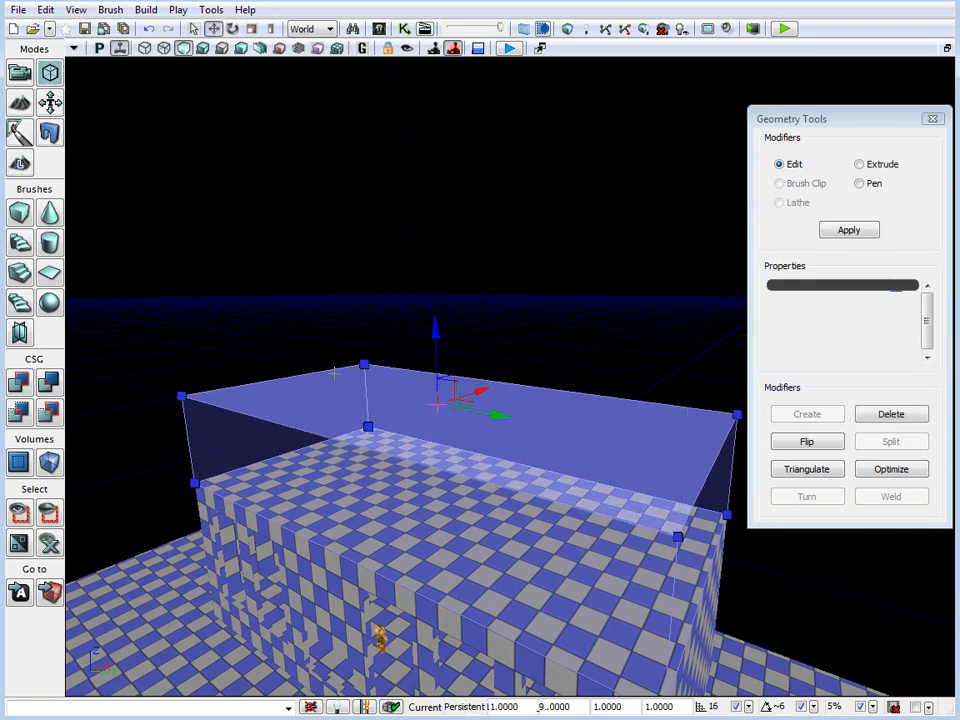
{"action": "mouse_move", "coordinate": [586, 326]}
{"action": "right_mouse_down"}
{"action": "mouse_move", "coordinate": [594, 334]}
{"action": "mouse_move", "coordinate": [580, 392]}
{"action": "right_mouse_up"}
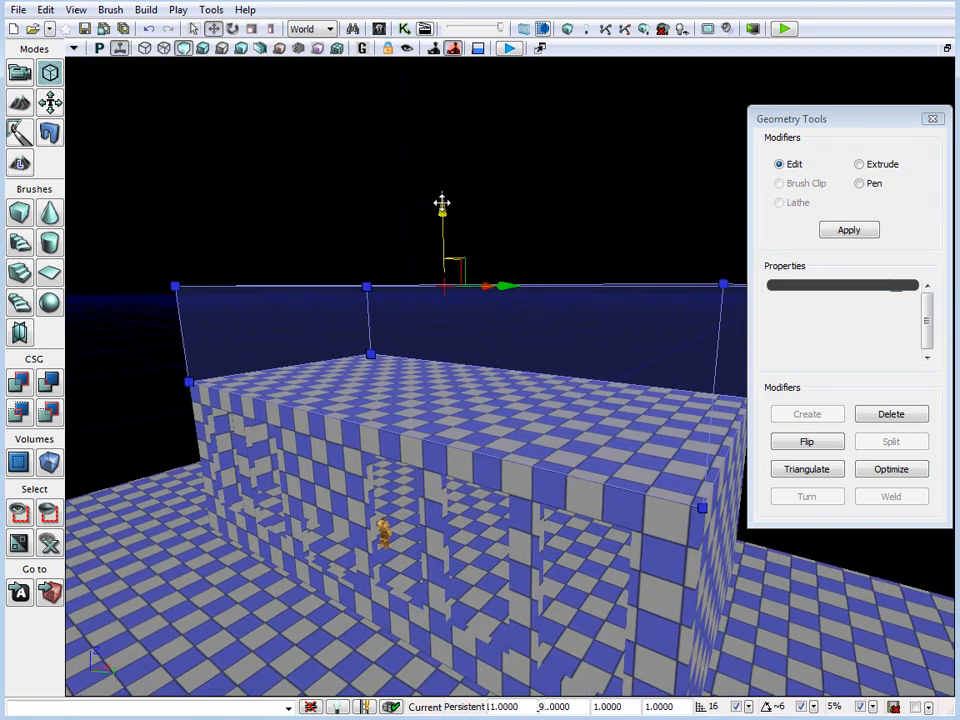
{"action": "left_click_drag", "start_coordinate": [445, 207], "coordinate": [455, 251]}
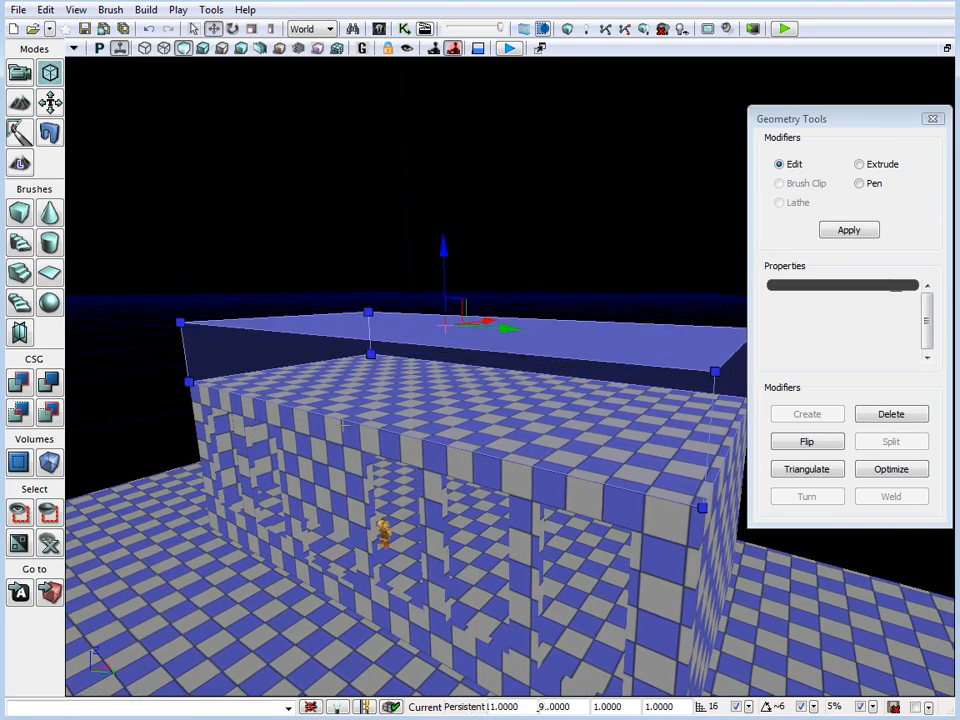
Move both long side faces of the upper-storey brush inward from the roof edges
{"action": "mouse_move", "coordinate": [346, 426]}
{"action": "right_mouse_down"}
{"action": "mouse_move", "coordinate": [211, 397]}
{"action": "mouse_move", "coordinate": [312, 408]}
{"action": "right_mouse_up"}
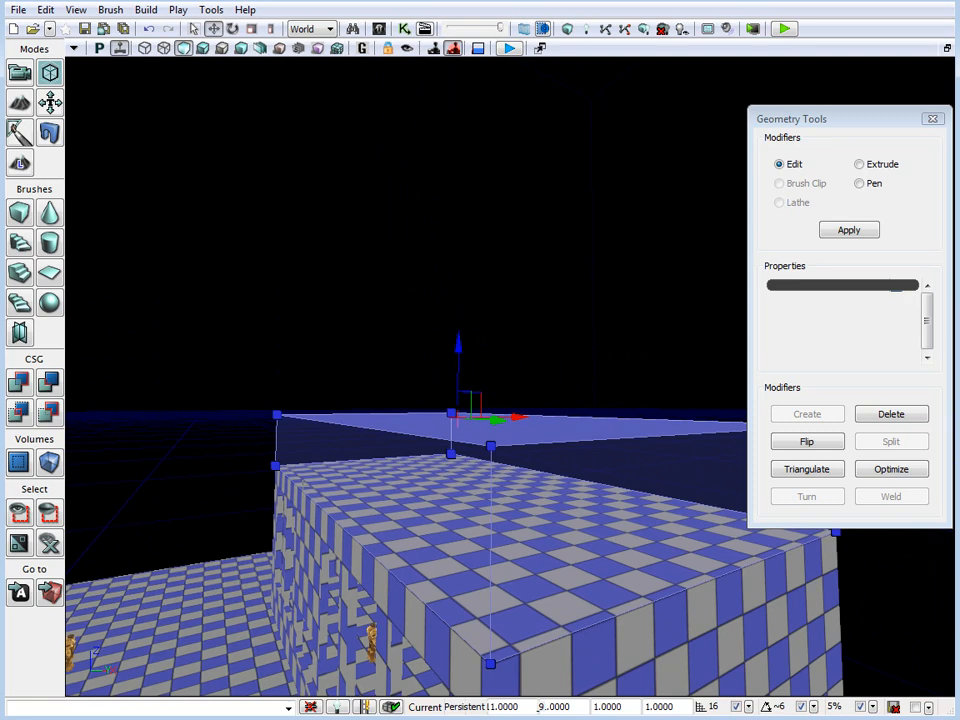
{"action": "left_click", "coordinate": [304, 484]}
{"action": "left_click_drag", "start_coordinate": [388, 456], "coordinate": [447, 454]}
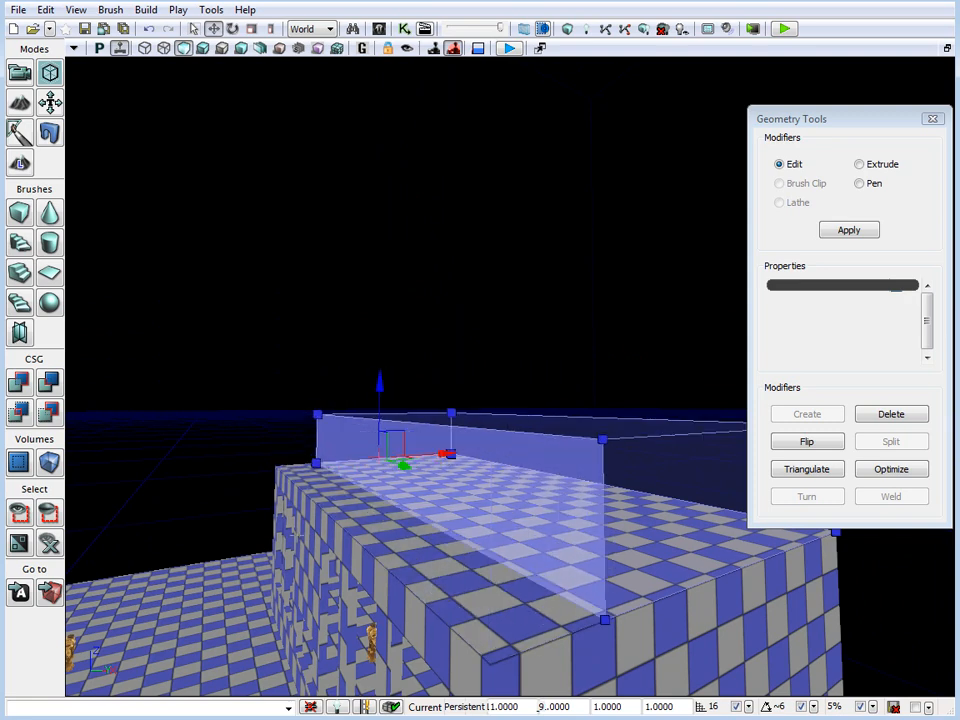
{"action": "right_click_drag", "start_coordinate": [447, 454], "coordinate": [474, 577]}
{"action": "left_click", "coordinate": [282, 449]}
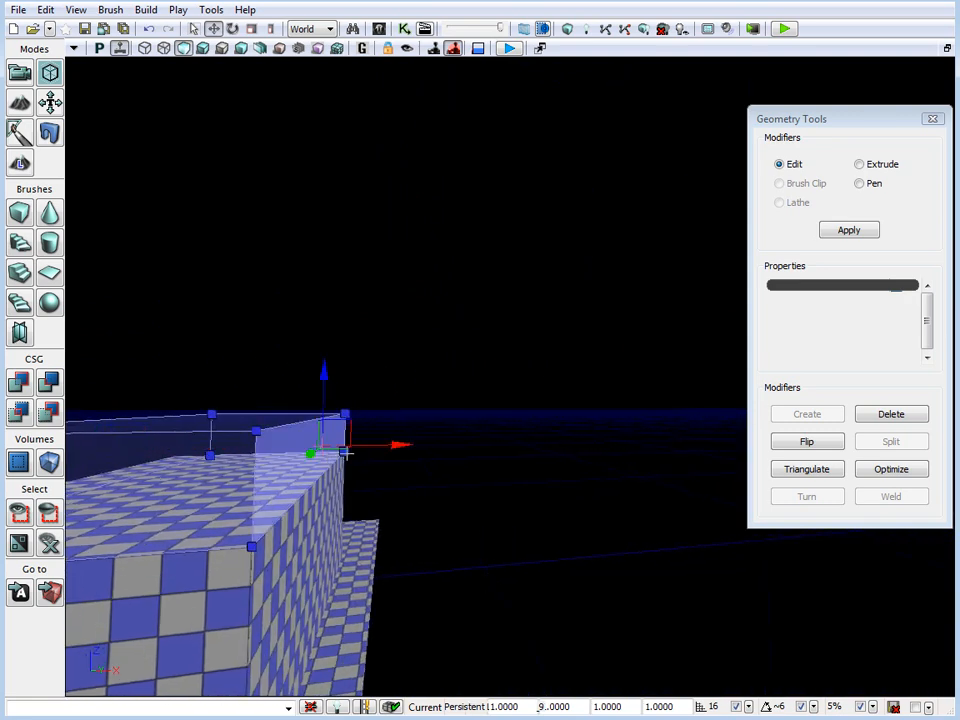
{"action": "mouse_move", "coordinate": [395, 444]}
{"action": "left_mouse_down"}
{"action": "mouse_move", "coordinate": [362, 442]}
{"action": "mouse_move", "coordinate": [370, 450]}
{"action": "left_mouse_up"}
{"action": "mouse_move", "coordinate": [370, 450]}
{"action": "right_mouse_down"}
{"action": "mouse_move", "coordinate": [264, 541]}
{"action": "mouse_move", "coordinate": [336, 452]}
{"action": "right_mouse_up"}
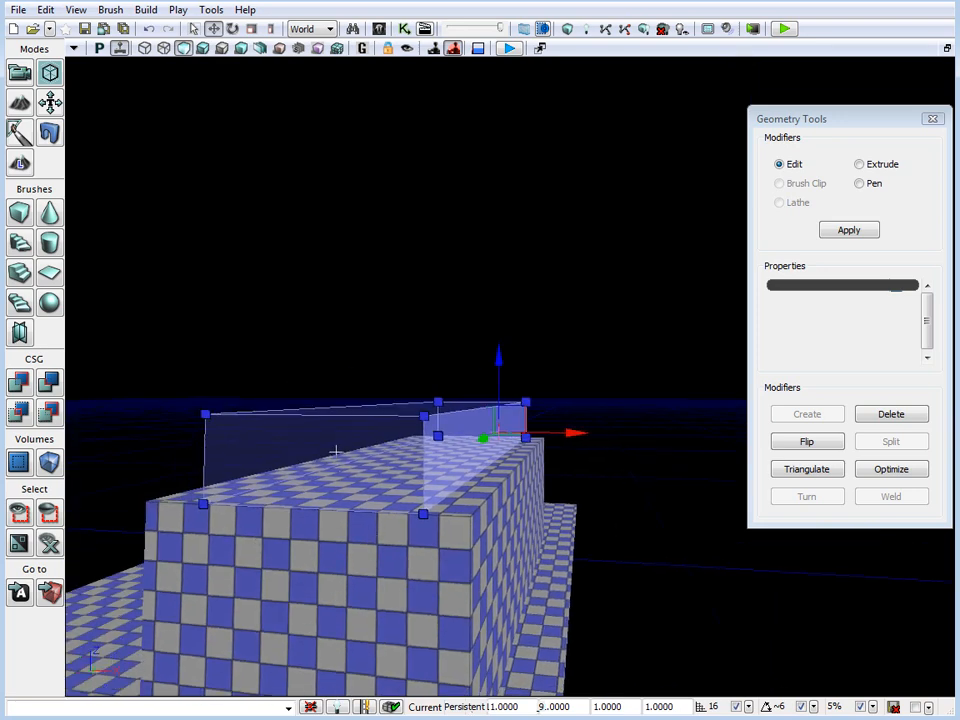
Move both short end faces of the upper-storey brush inward from the roof edges
{"action": "left_click", "coordinate": [336, 452]}
{"action": "left_click_drag", "start_coordinate": [336, 452], "coordinate": [290, 478]}
{"action": "left_click_drag", "start_coordinate": [257, 492], "coordinate": [366, 493]}
{"action": "left_click_drag", "start_coordinate": [244, 514], "coordinate": [334, 558]}
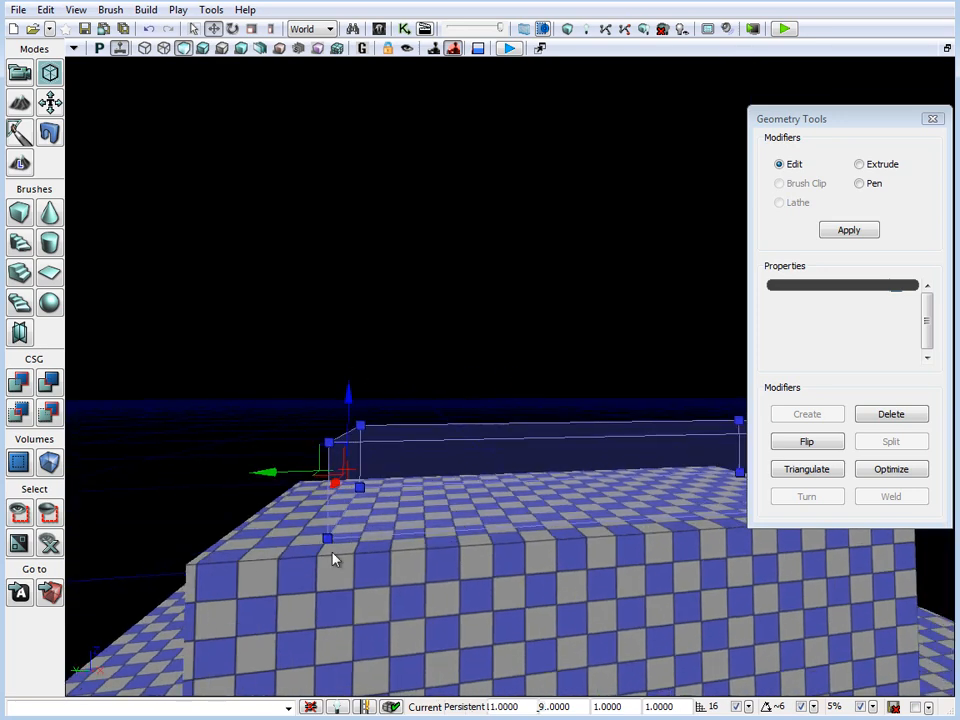
{"action": "mouse_move", "coordinate": [334, 558]}
{"action": "right_mouse_down"}
{"action": "mouse_move", "coordinate": [624, 559]}
{"action": "mouse_move", "coordinate": [419, 496]}
{"action": "right_mouse_up"}
{"action": "left_click", "coordinate": [518, 453]}
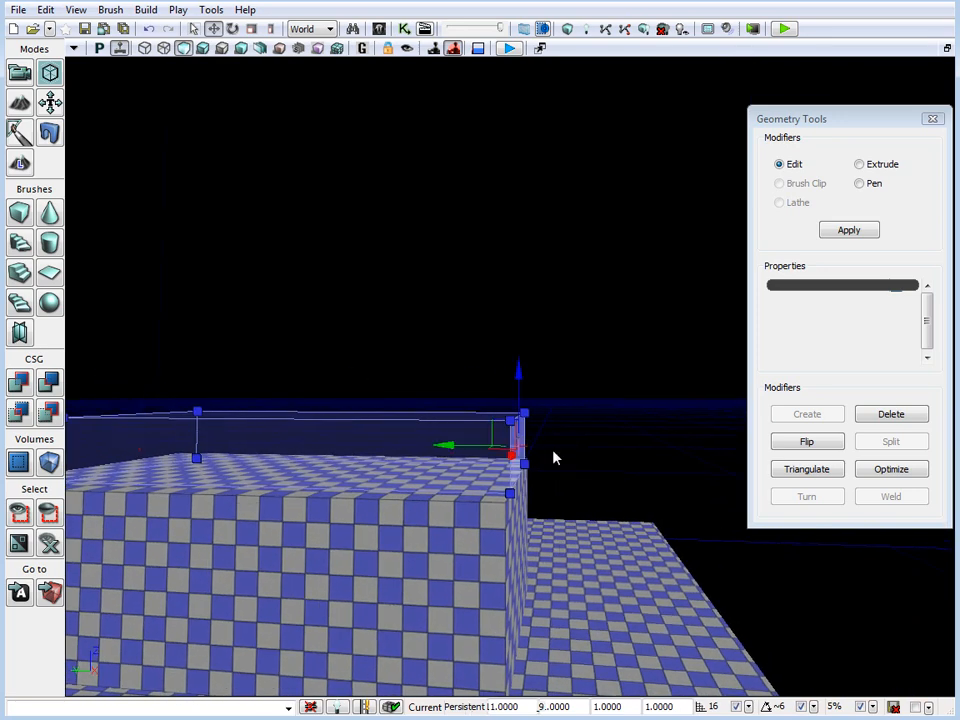
{"action": "left_click_drag", "start_coordinate": [472, 448], "coordinate": [379, 444]}
Leave Geometry Mode and shift the upper-storey brush lengthwise in the maximized Top view to centre it over the building
{"action": "mouse_move", "coordinate": [345, 495]}
{"action": "left_mouse_down"}
{"action": "mouse_move", "coordinate": [352, 505]}
{"action": "mouse_move", "coordinate": [127, 571]}
{"action": "mouse_move", "coordinate": [66, 545]}
{"action": "mouse_move", "coordinate": [617, 555]}
{"action": "left_mouse_up"}
{"action": "mouse_move", "coordinate": [617, 555]}
{"action": "right_mouse_down"}
{"action": "mouse_move", "coordinate": [553, 695]}
{"action": "mouse_move", "coordinate": [245, 541]}
{"action": "right_mouse_up"}
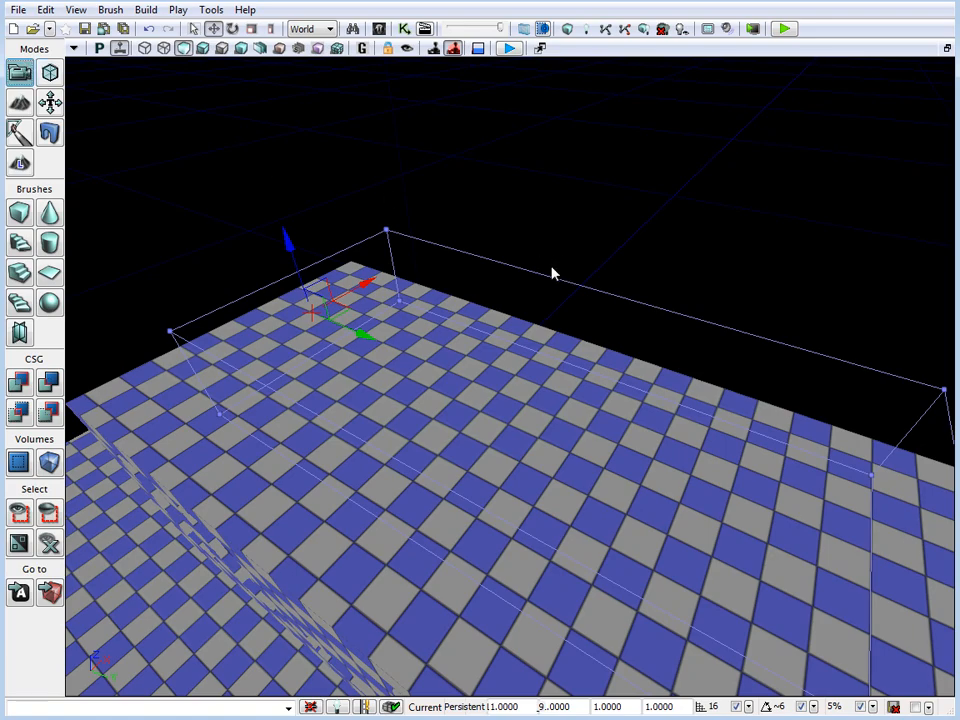
{"action": "key", "text": "shift+x"}
{"action": "left_click_drag", "start_coordinate": [738, 464], "coordinate": [729, 478]}
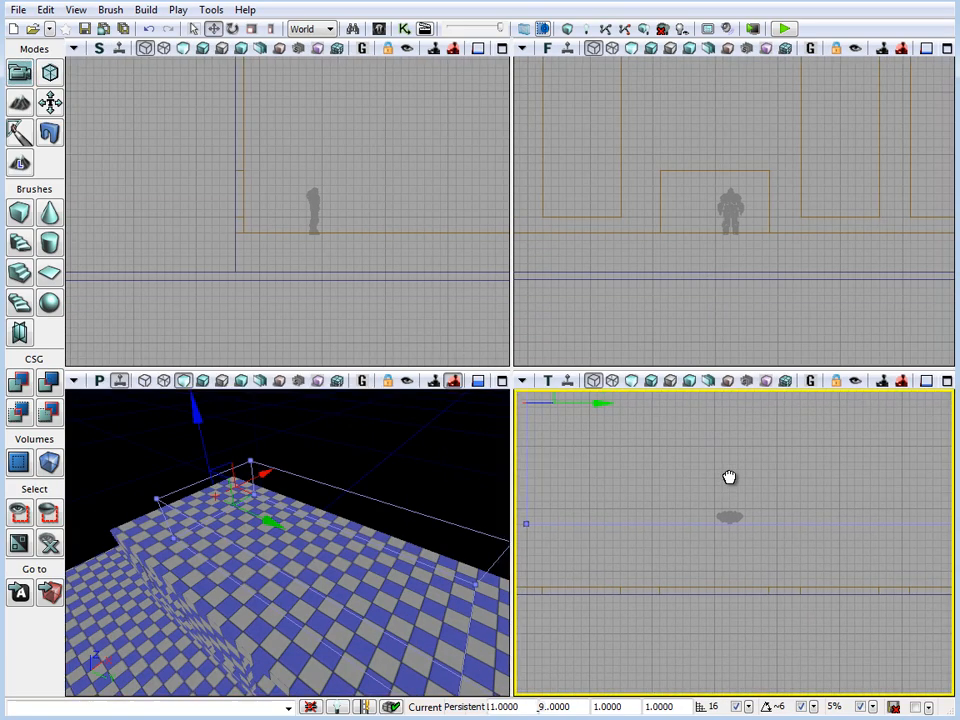
{"action": "key", "text": "shift+x"}
{"action": "scroll", "coordinate": [688, 445], "scroll_direction": "down", "scroll_amount": 5}
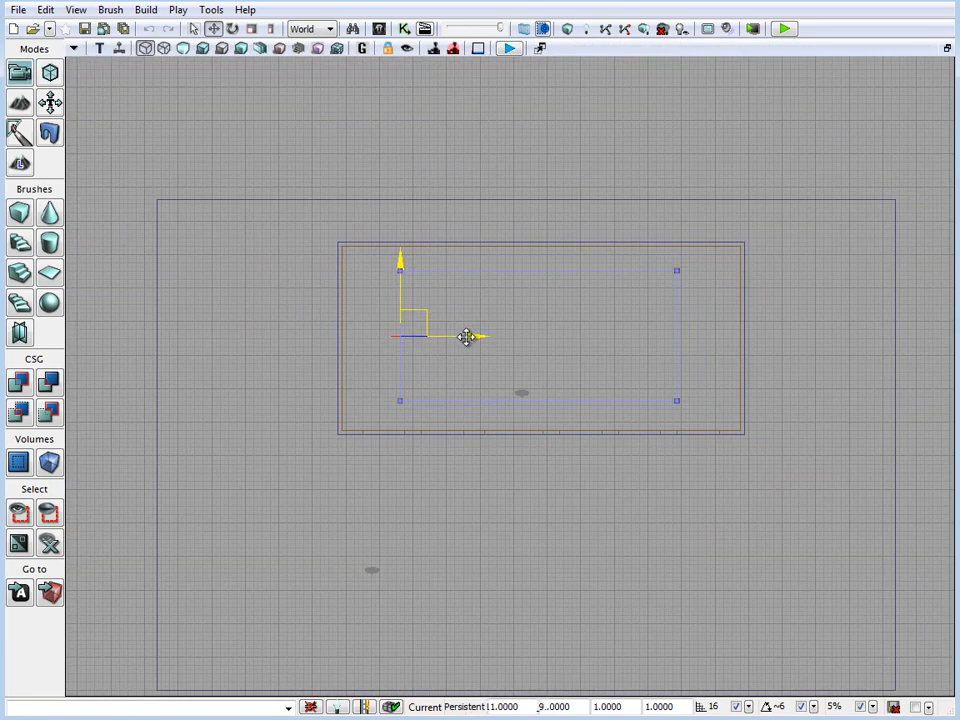
{"action": "left_click_drag", "start_coordinate": [499, 337], "coordinate": [486, 333]}
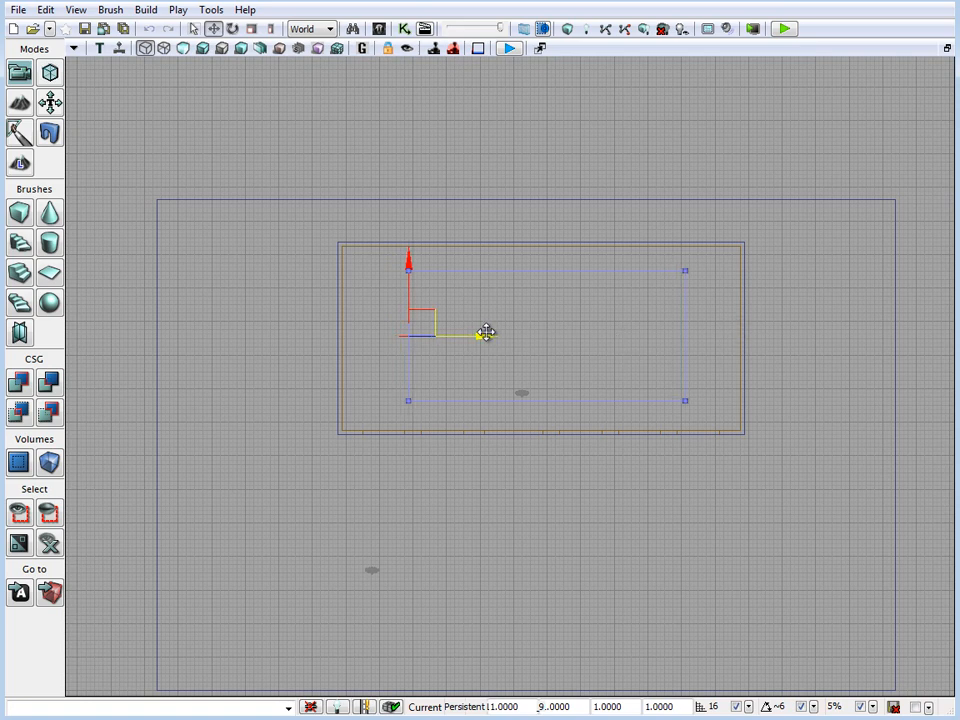
Duplicate the lower room's subtractive brush in the Front view and offset its top corner one wall thickness inside the upper storey
{"action": "left_click", "coordinate": [740, 330]}
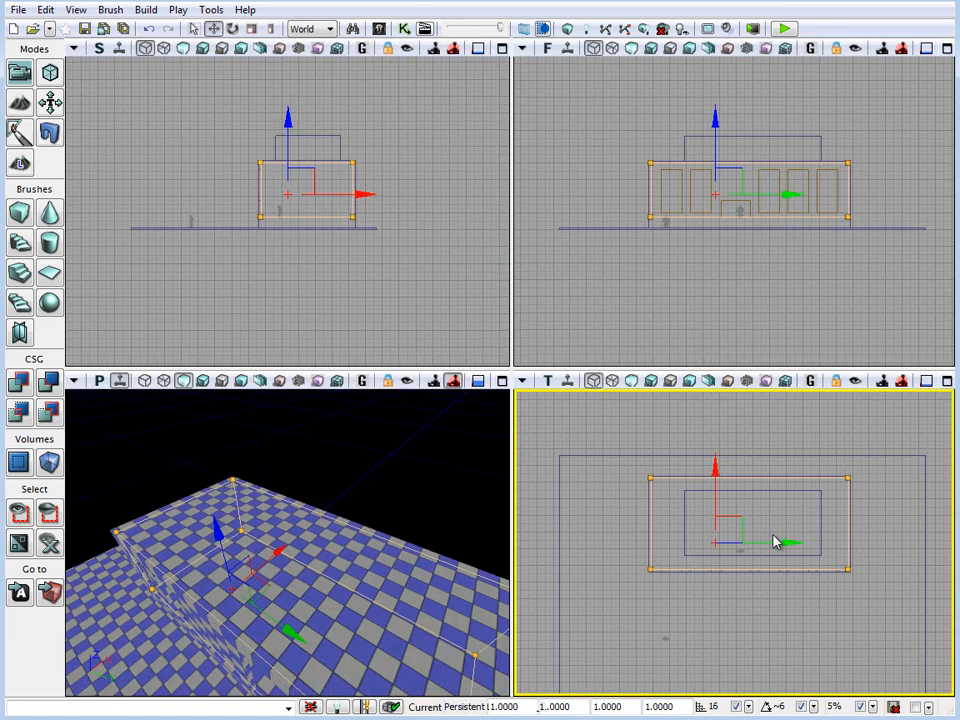
{"action": "right_click_drag", "start_coordinate": [733, 304], "coordinate": [718, 330]}
{"action": "key", "text": "x"}
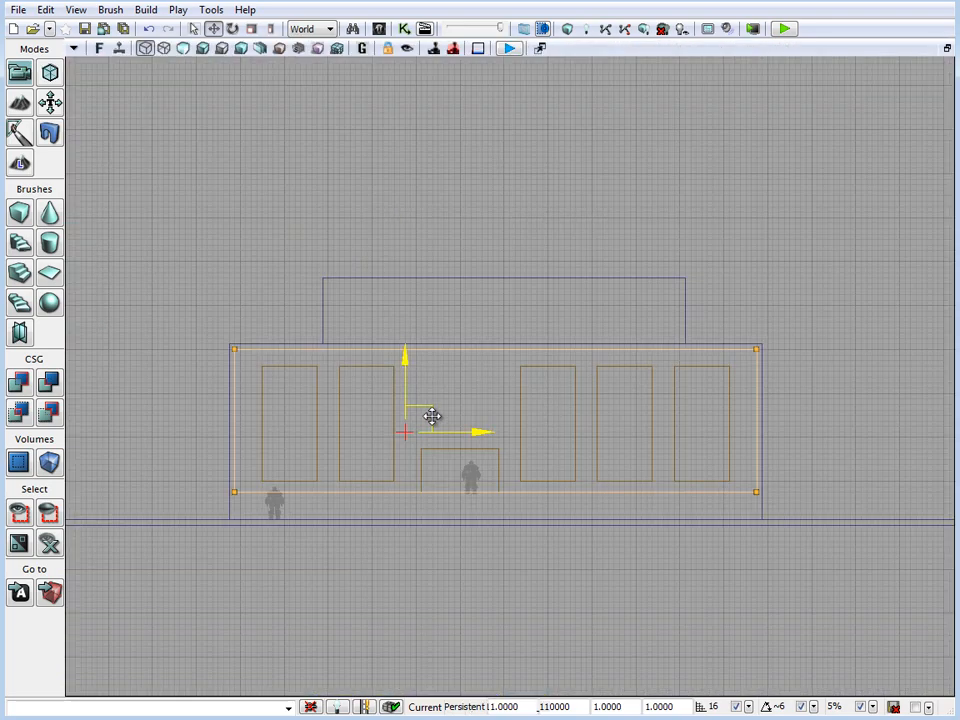
{"action": "left_click_drag", "start_coordinate": [426, 418], "coordinate": [503, 365]}
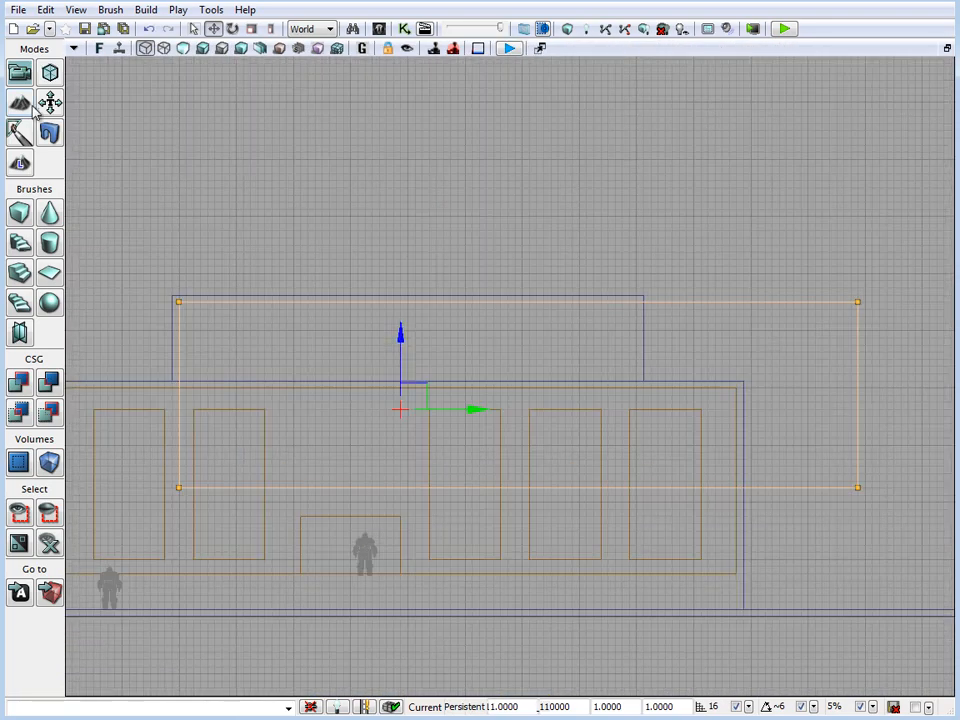
In Geometry Mode, raise the duplicated subtractive brush's bottom vertices to the lower room's ceiling line
{"action": "left_click", "coordinate": [50, 72]}
{"action": "right_click_drag", "start_coordinate": [611, 437], "coordinate": [530, 371]}
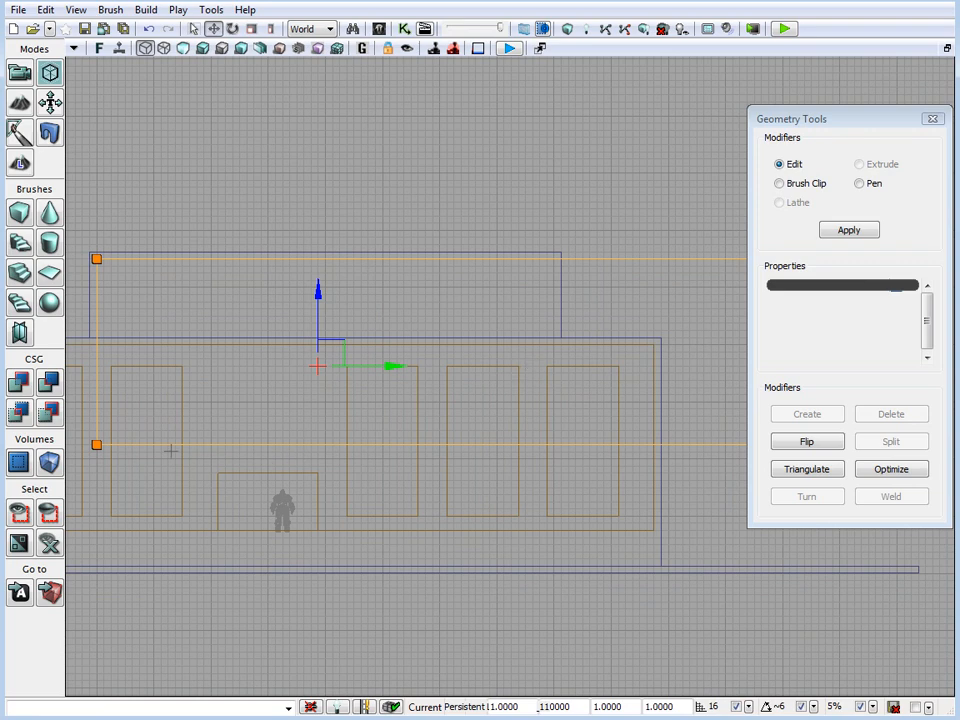
{"action": "left_click", "coordinate": [97, 445]}
{"action": "scroll", "coordinate": [497, 570], "scroll_direction": "down", "scroll_amount": 3}
{"action": "mouse_move", "coordinate": [497, 570]}
{"action": "right_mouse_down"}
{"action": "mouse_move", "coordinate": [495, 538]}
{"action": "mouse_move", "coordinate": [440, 523]}
{"action": "right_mouse_up"}
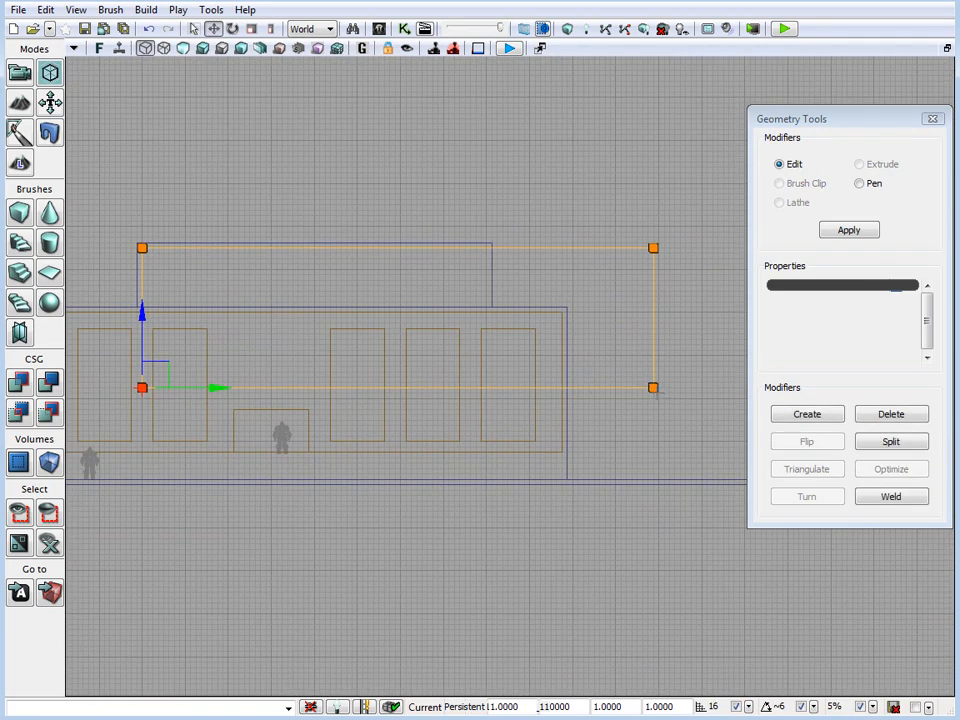
{"action": "left_click", "coordinate": [653, 388], "text": "ctrl"}
{"action": "left_click_drag", "start_coordinate": [657, 316], "coordinate": [656, 231]}
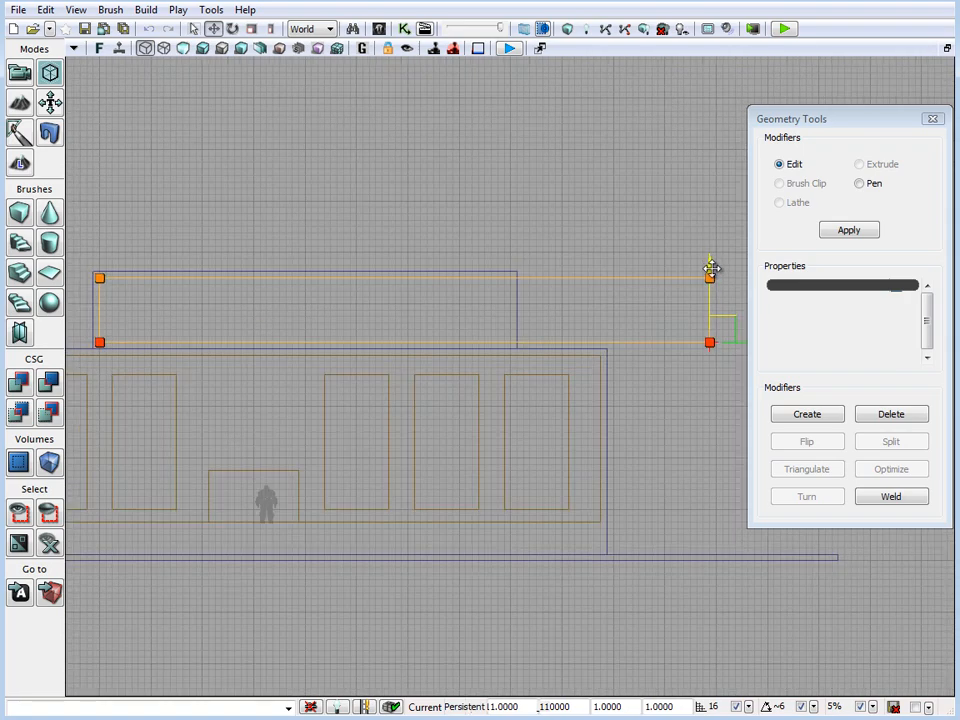
{"action": "left_click_drag", "start_coordinate": [711, 268], "coordinate": [713, 277]}
Move the vertices at the subtractive brush's overhanging end inward to one wall thickness inside the upper storey
{"action": "right_click_drag", "start_coordinate": [381, 449], "coordinate": [611, 554]}
{"action": "scroll", "coordinate": [538, 515], "scroll_direction": "up", "scroll_amount": 4}
{"action": "right_click_drag", "start_coordinate": [253, 448], "coordinate": [318, 430]}
{"action": "scroll", "coordinate": [318, 427], "scroll_direction": "up", "scroll_amount": 3}
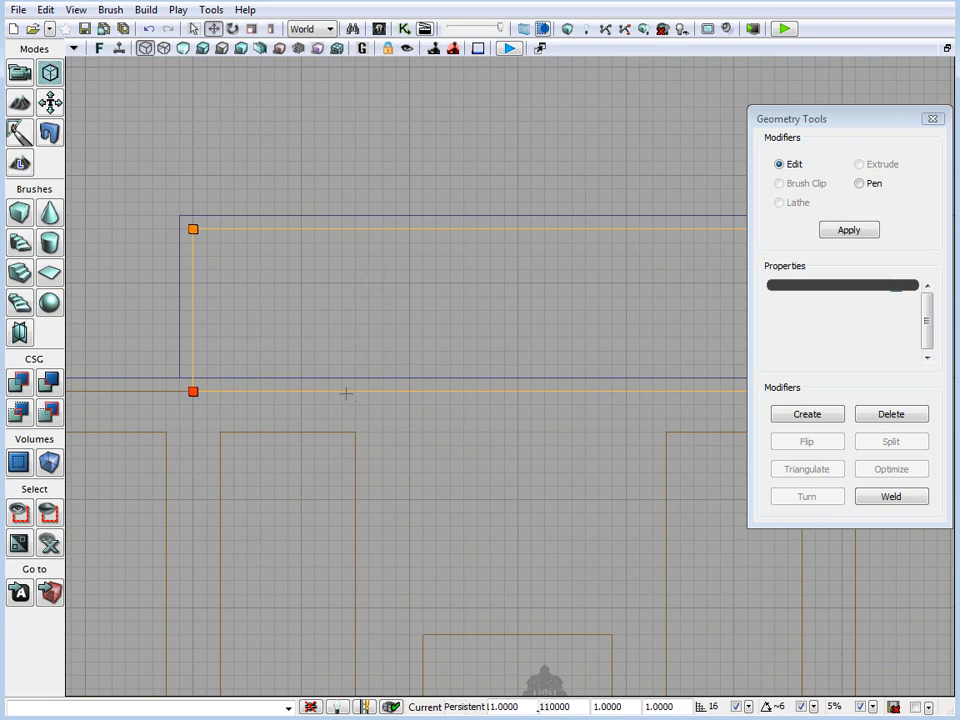
{"action": "mouse_move", "coordinate": [516, 435]}
{"action": "right_mouse_down"}
{"action": "mouse_move", "coordinate": [516, 424]}
{"action": "mouse_move", "coordinate": [249, 439]}
{"action": "right_mouse_up"}
{"action": "scroll", "coordinate": [516, 424], "scroll_direction": "down", "scroll_amount": 6}
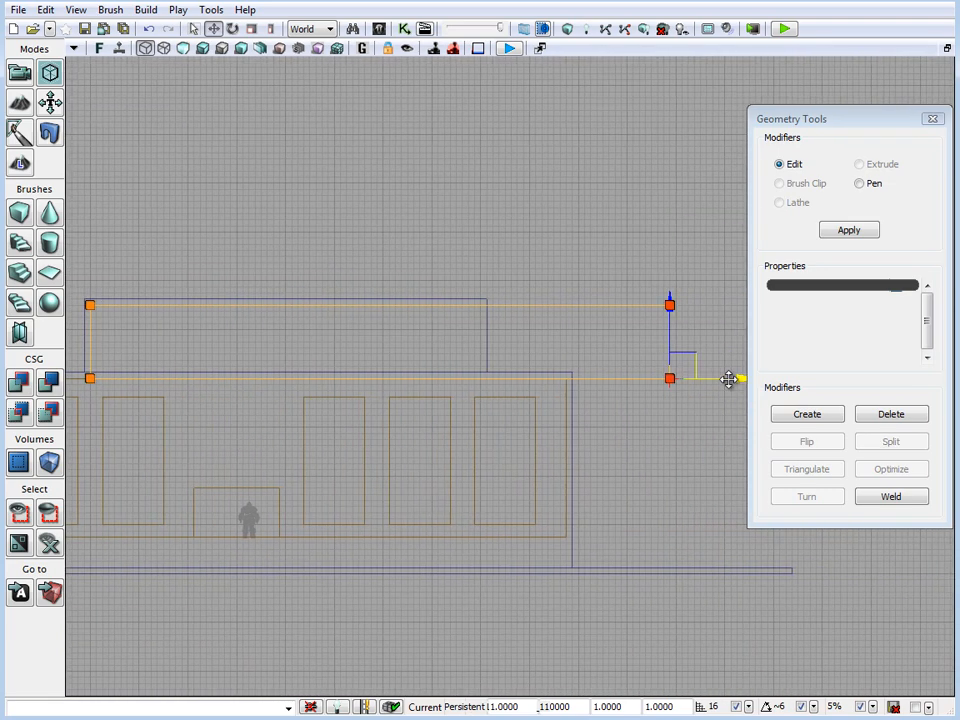
{"action": "mouse_move", "coordinate": [731, 379]}
{"action": "left_mouse_down"}
{"action": "mouse_move", "coordinate": [531, 377]}
{"action": "mouse_move", "coordinate": [542, 377]}
{"action": "left_mouse_up"}
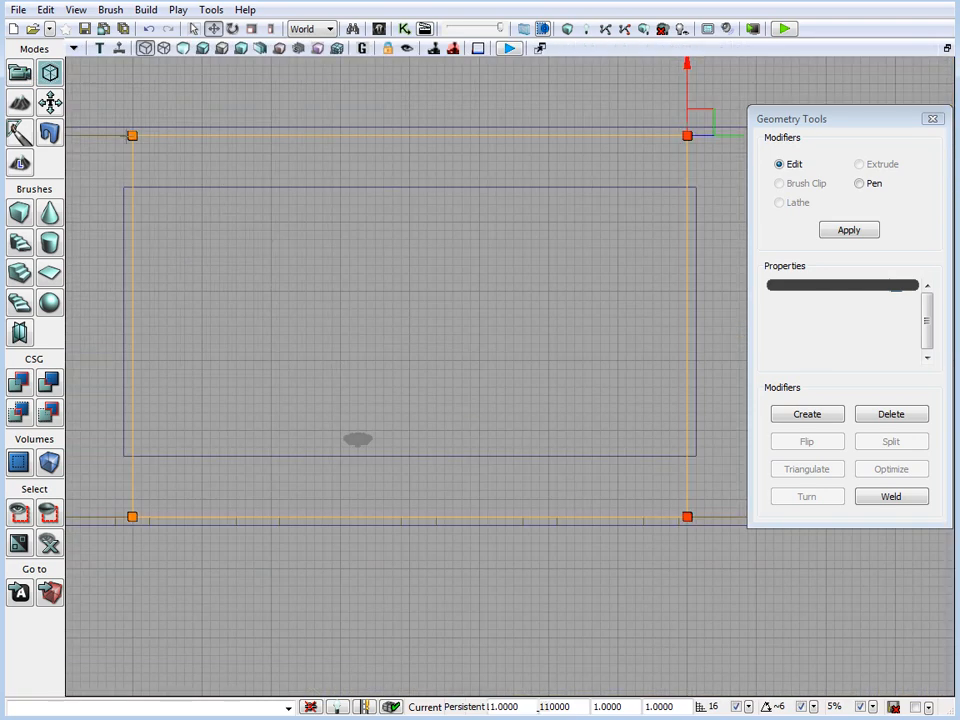
In the Top view, move the subtractive brush's front and back vertices one wall thickness inside the upper storey, and leave Geometry Mode
{"action": "left_click", "coordinate": [131, 136]}
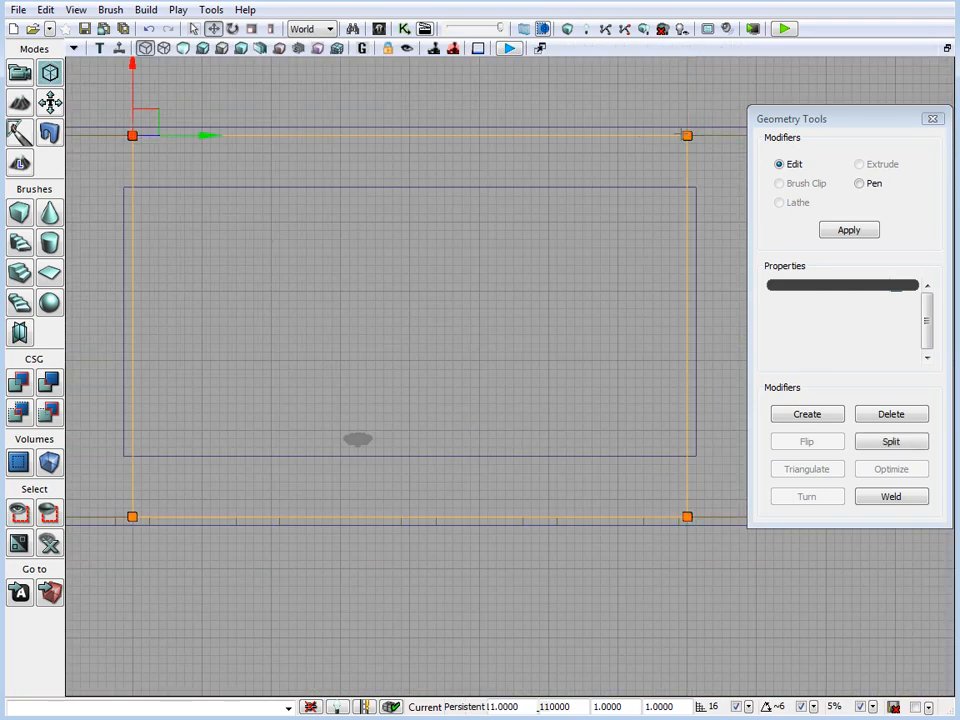
{"action": "left_click", "coordinate": [687, 136], "text": "ctrl"}
{"action": "left_click_drag", "start_coordinate": [688, 68], "coordinate": [690, 128]}
{"action": "left_click", "coordinate": [132, 516]}
{"action": "left_click", "coordinate": [686, 516], "text": "ctrl"}
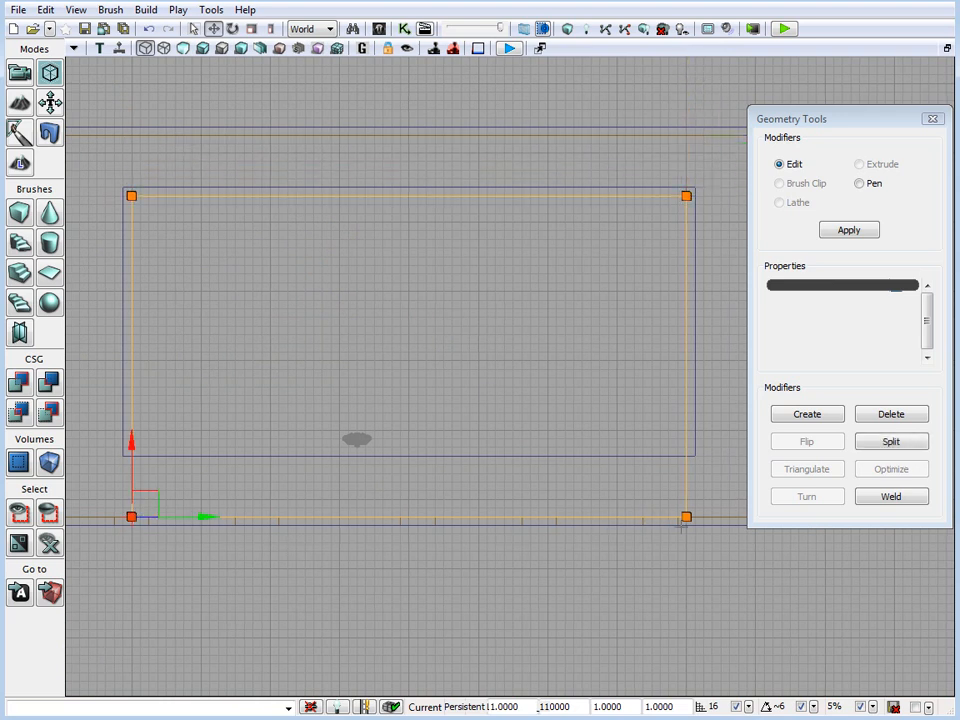
{"action": "left_click_drag", "start_coordinate": [688, 445], "coordinate": [698, 378]}
{"action": "left_click", "coordinate": [10, 73]}
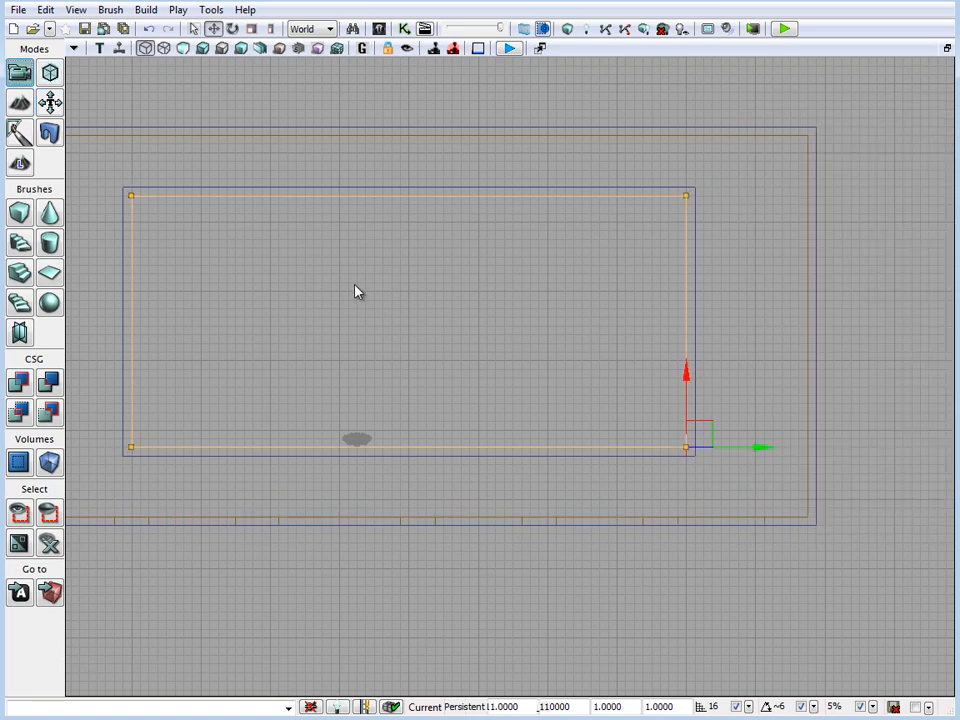
Rebuild the level geometry with the perspective view maximized, and inspect the hollow upper storey from inside and outside
{"action": "right_click_drag", "start_coordinate": [325, 283], "coordinate": [315, 264]}
{"action": "key", "text": "x"}
{"action": "right_click_drag", "start_coordinate": [316, 482], "coordinate": [224, 366]}
{"action": "key", "text": "x"}
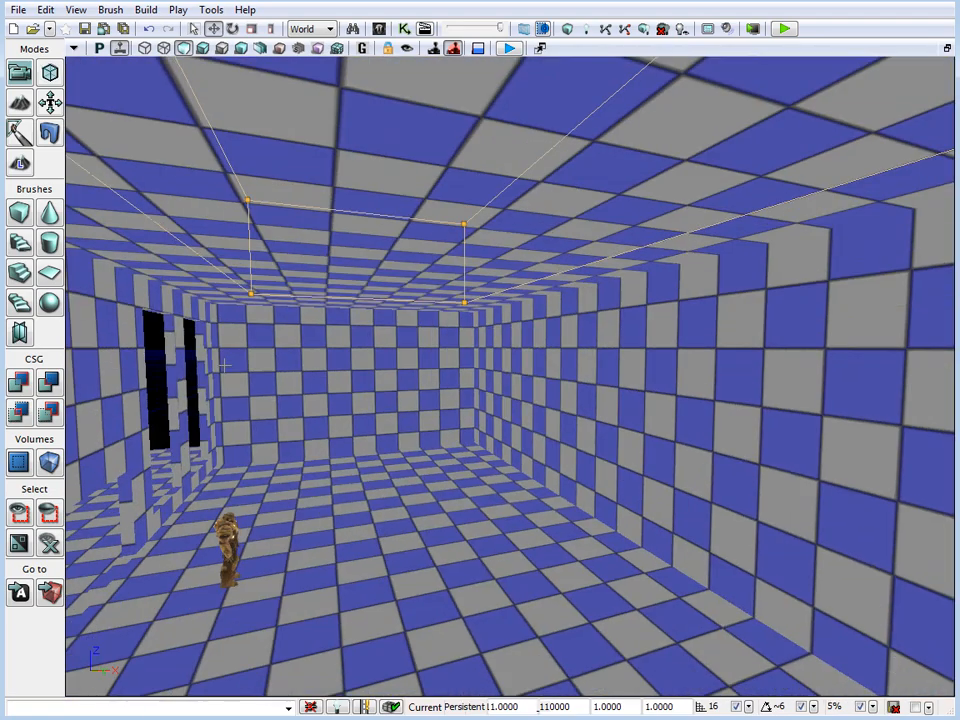
{"action": "left_click", "coordinate": [568, 29]}
{"action": "left_click", "coordinate": [904, 335]}
{"action": "right_click_drag", "start_coordinate": [800, 370], "coordinate": [728, 335]}
{"action": "right_click_drag", "start_coordinate": [520, 420], "coordinate": [496, 385]}
{"action": "right_click_drag", "start_coordinate": [369, 477], "coordinate": [535, 500]}
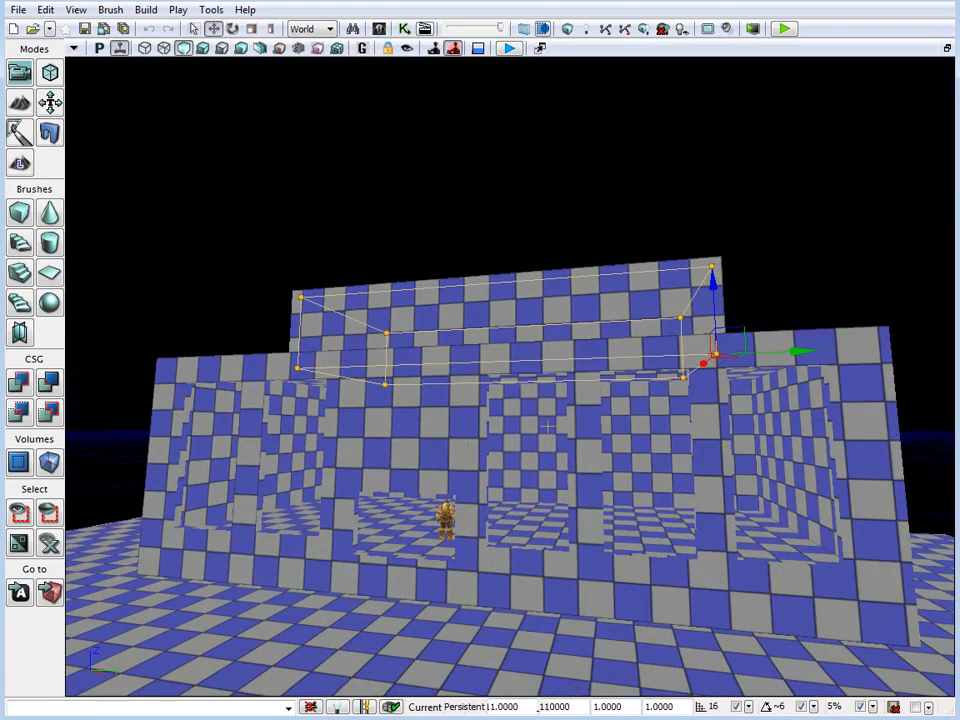
In the Front view, duplicate the window brush beside the doorway and move the copy up to the upper storey's left end
{"action": "key", "text": "x"}
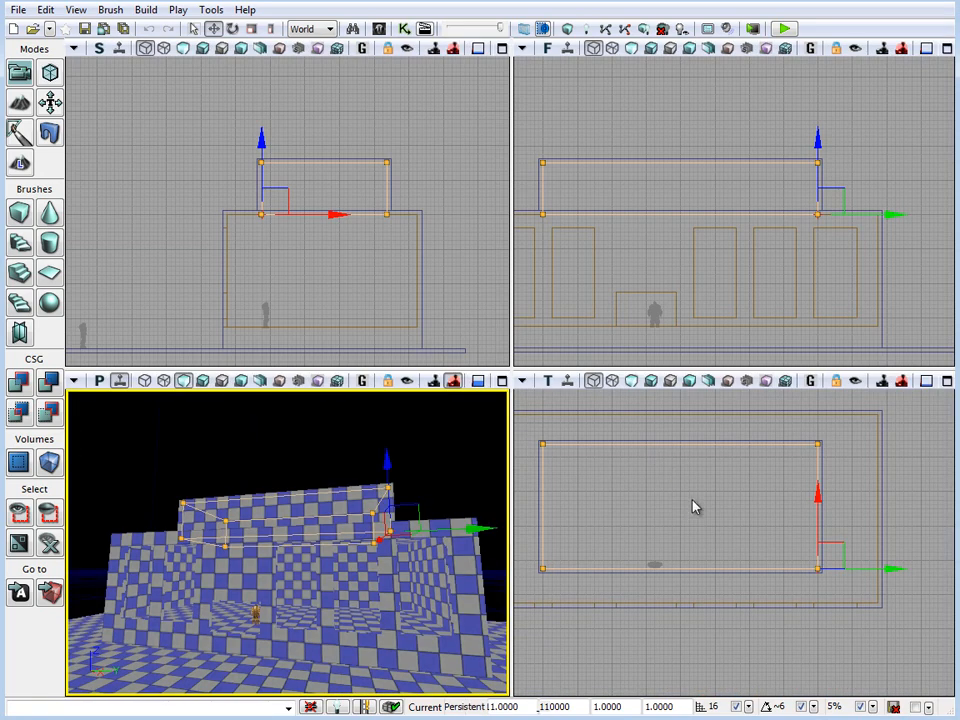
{"action": "left_click", "coordinate": [686, 258]}
{"action": "left_click", "coordinate": [693, 254]}
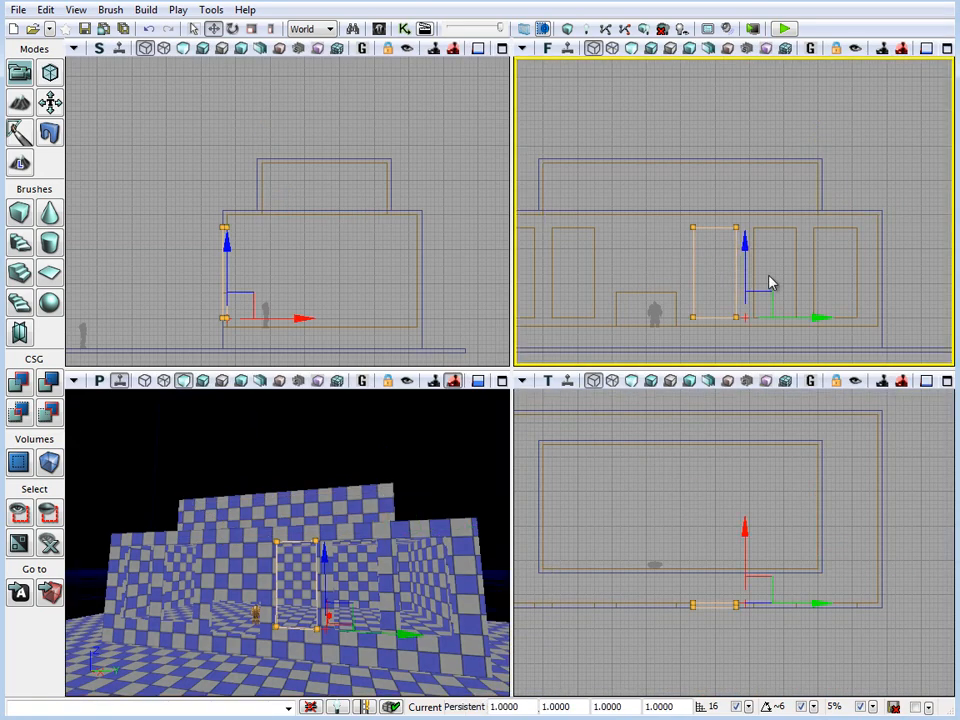
{"action": "right_click_drag", "start_coordinate": [731, 275], "coordinate": [751, 319]}
{"action": "mouse_move", "coordinate": [765, 333]}
{"action": "left_mouse_down", "text": "alt"}
{"action": "mouse_move", "coordinate": [647, 291]}
{"action": "mouse_move", "coordinate": [632, 275]}
{"action": "left_mouse_up", "text": "alt"}
{"action": "right_click_drag", "start_coordinate": [767, 276], "coordinate": [784, 234]}
{"action": "scroll", "coordinate": [784, 234], "scroll_direction": "up", "scroll_amount": 1}
{"action": "left_click", "coordinate": [947, 48]}
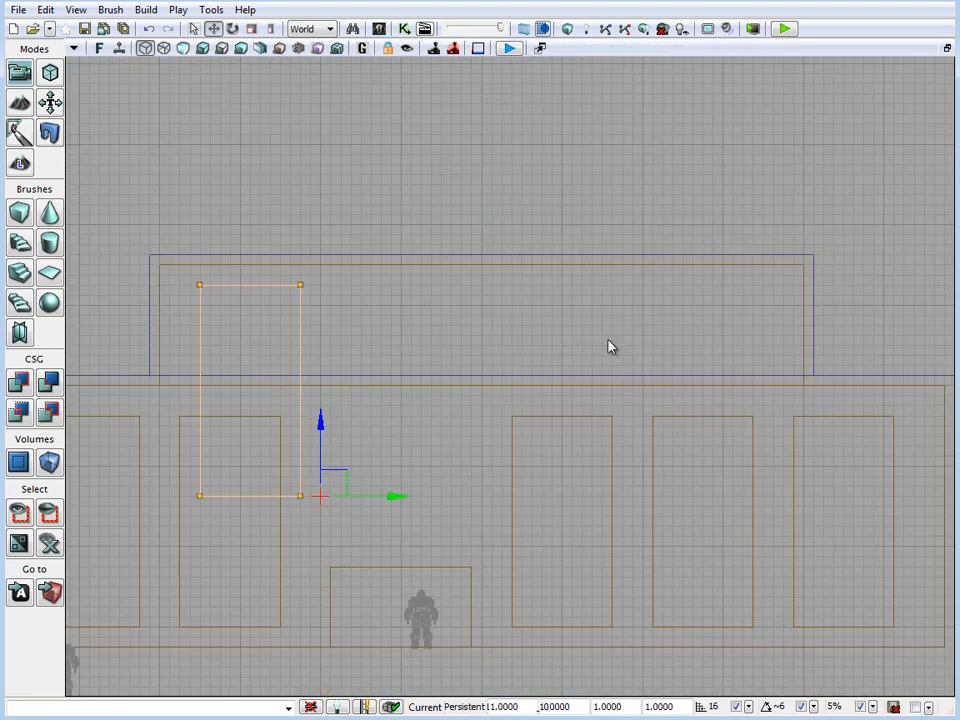
In Geometry Mode, raise the copied window's bottom vertices to just above the lower roof line and lower its top vertices slightly
{"action": "left_click", "coordinate": [19, 130]}
{"action": "left_click", "coordinate": [303, 493]}
{"action": "left_click_drag", "start_coordinate": [303, 493], "coordinate": [302, 355]}
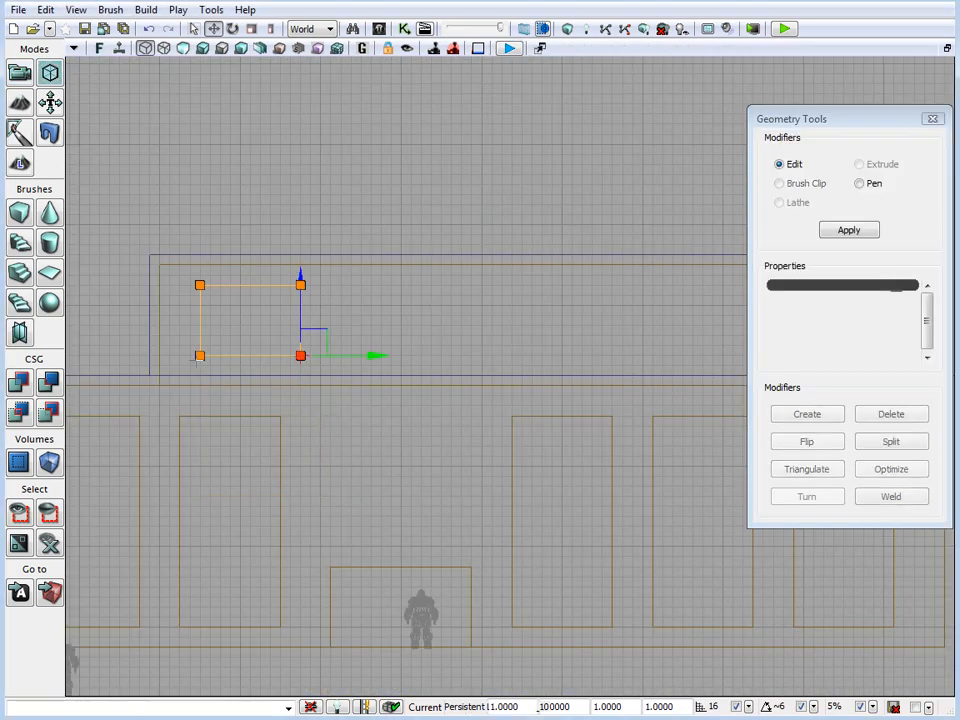
{"action": "left_click", "coordinate": [200, 355], "text": "ctrl"}
{"action": "right_click_drag", "start_coordinate": [207, 298], "coordinate": [216, 296]}
{"action": "left_click", "coordinate": [304, 287]}
{"action": "left_click", "coordinate": [203, 287]}
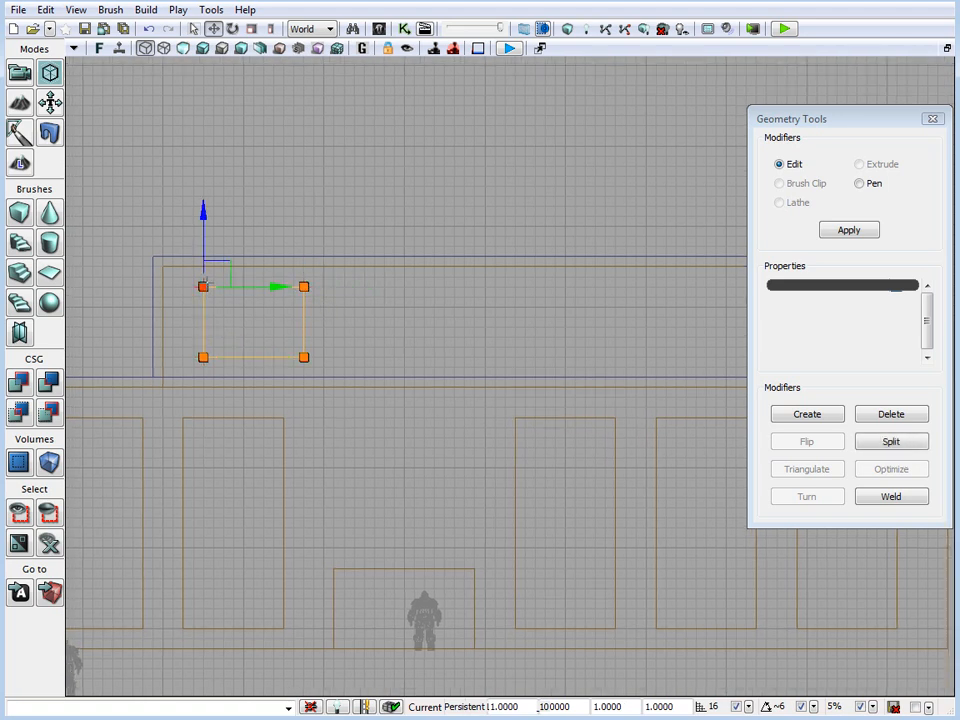
{"action": "mouse_move", "coordinate": [208, 223]}
{"action": "left_mouse_down"}
{"action": "mouse_move", "coordinate": [209, 240]}
{"action": "mouse_move", "coordinate": [210, 204]}
{"action": "left_mouse_up"}
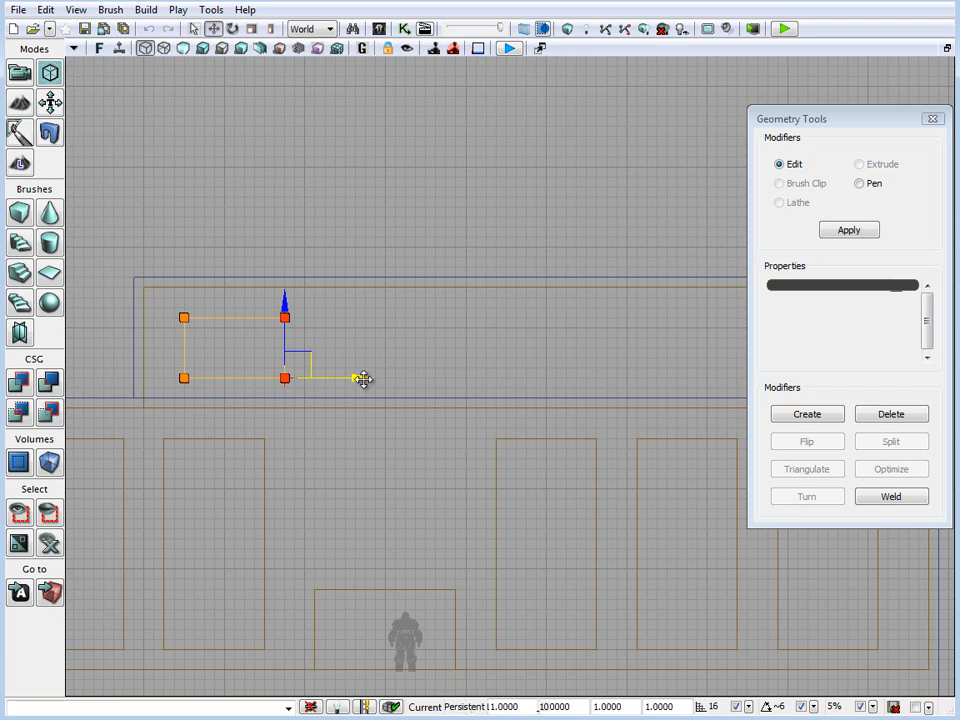
Narrow the upper window by moving its right-side vertices two grid squares inward, and leave Geometry Mode
{"action": "left_click_drag", "start_coordinate": [364, 380], "coordinate": [342, 379]}
{"action": "scroll", "coordinate": [461, 480], "scroll_direction": "up", "scroll_amount": 2}
{"action": "left_click_drag", "start_coordinate": [460, 479], "coordinate": [556, 464]}
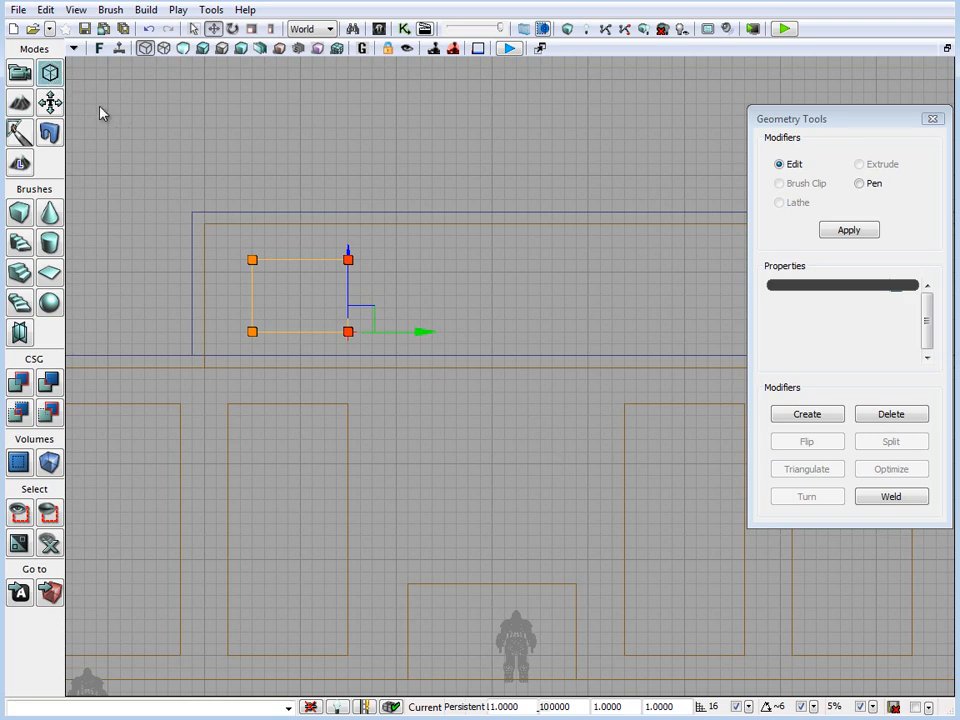
{"action": "left_click", "coordinate": [27, 72]}
Duplicate the small upper window to the opposite end of the storey, and duplicate that copy again inward for a middle window
{"action": "scroll", "coordinate": [440, 280], "scroll_direction": "down", "scroll_amount": 3}
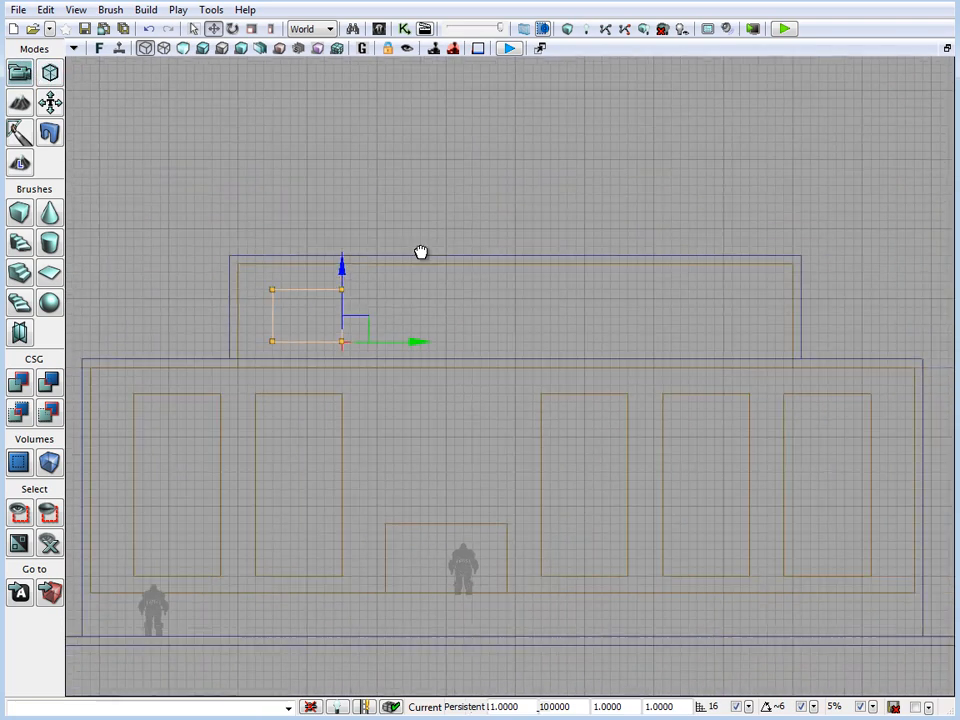
{"action": "left_click_drag", "start_coordinate": [432, 345], "coordinate": [764, 352], "text": "alt"}
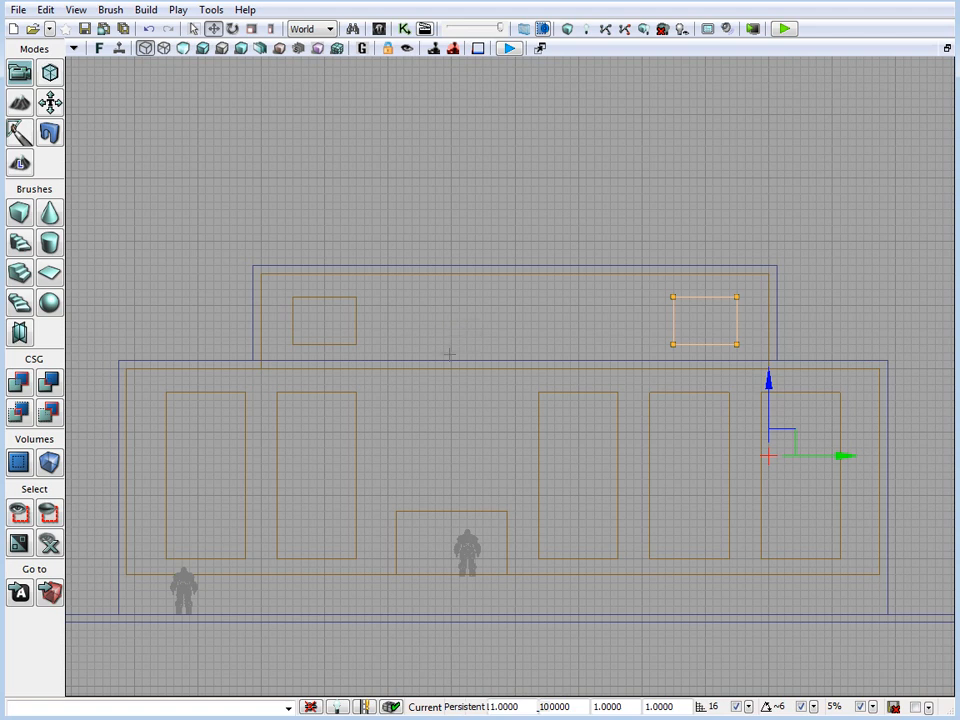
{"action": "left_click_drag", "start_coordinate": [858, 452], "coordinate": [764, 457], "text": "alt"}
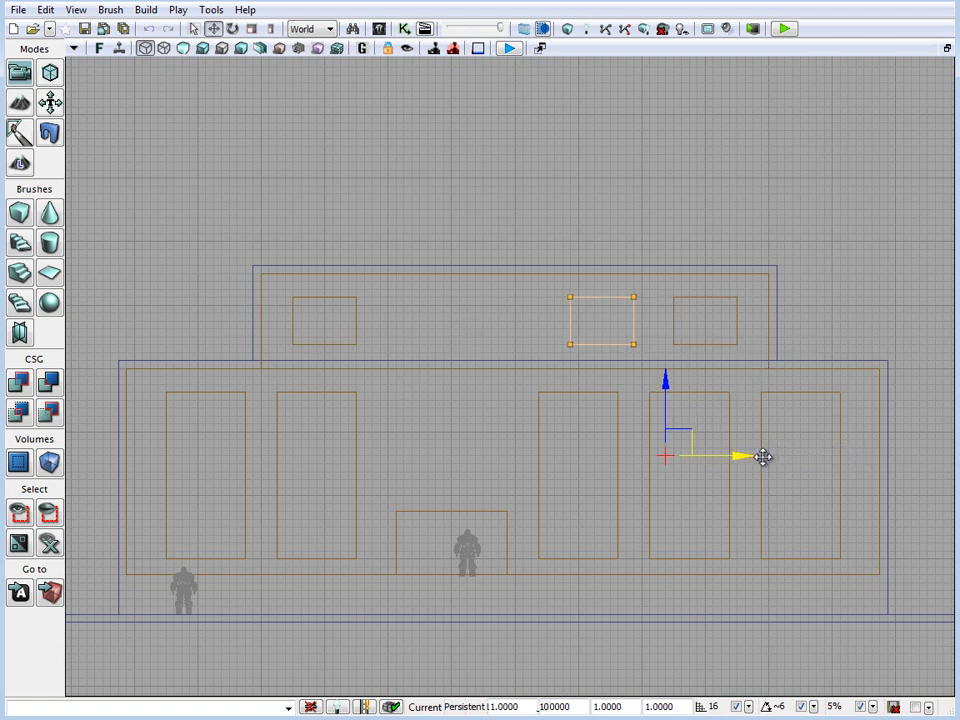
In Geometry Mode, stretch the middle window's left side toward the left window until the gaps on both sides match
{"action": "key", "text": "shift+2"}
{"action": "left_click", "coordinate": [571, 297]}
{"action": "left_click", "coordinate": [571, 345], "text": "ctrl"}
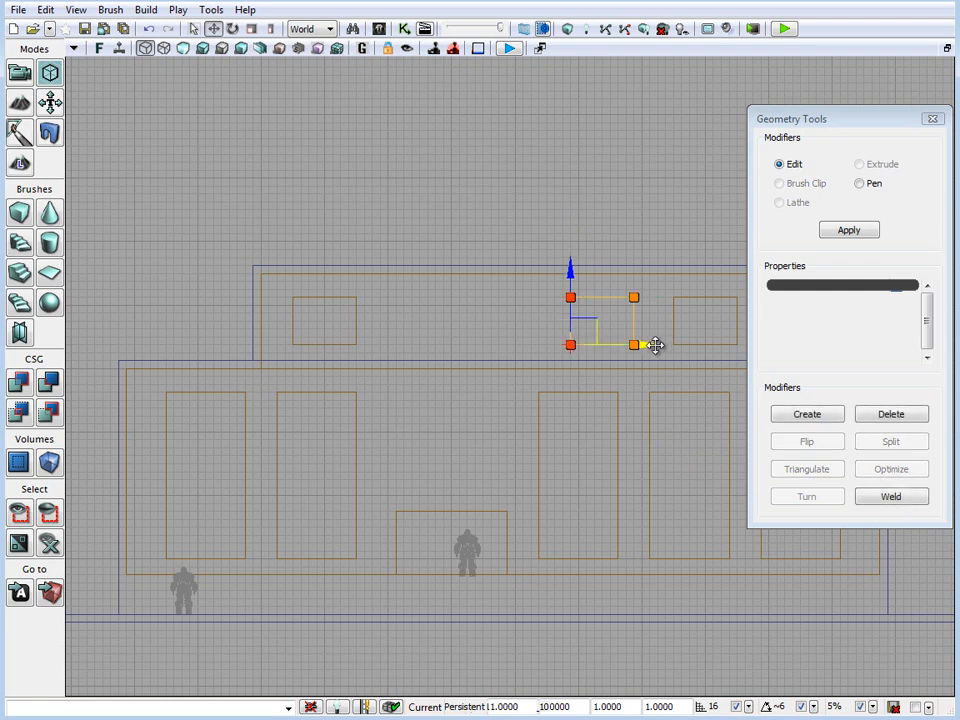
{"action": "left_click_drag", "start_coordinate": [655, 345], "coordinate": [471, 348]}
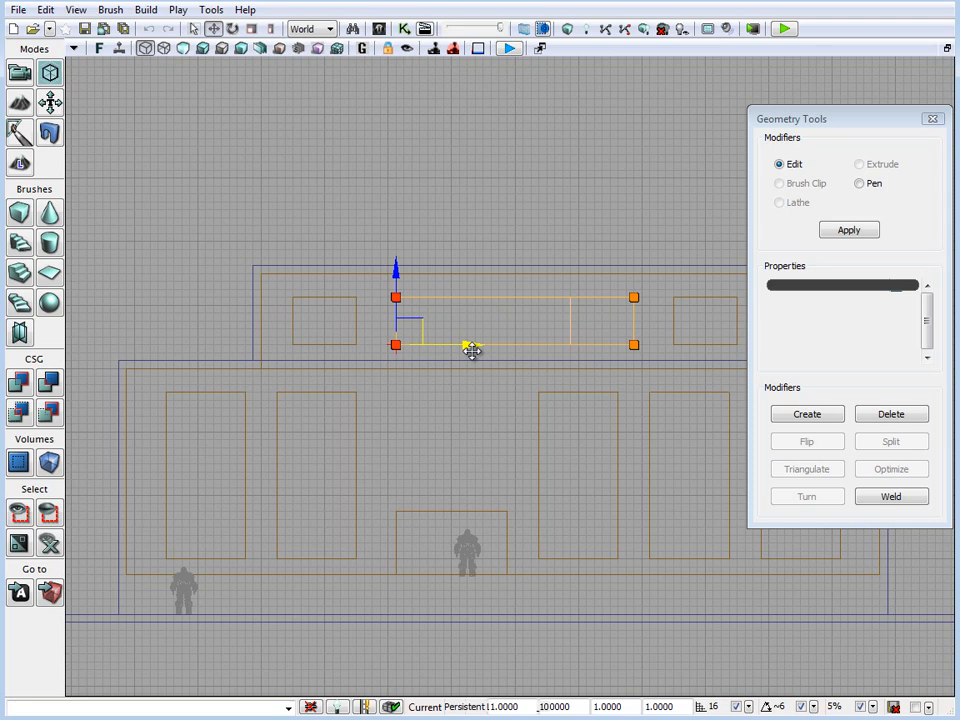
{"action": "right_click_drag", "start_coordinate": [444, 418], "coordinate": [363, 409]}
{"action": "scroll", "coordinate": [471, 416], "scroll_direction": "up", "scroll_amount": 2}
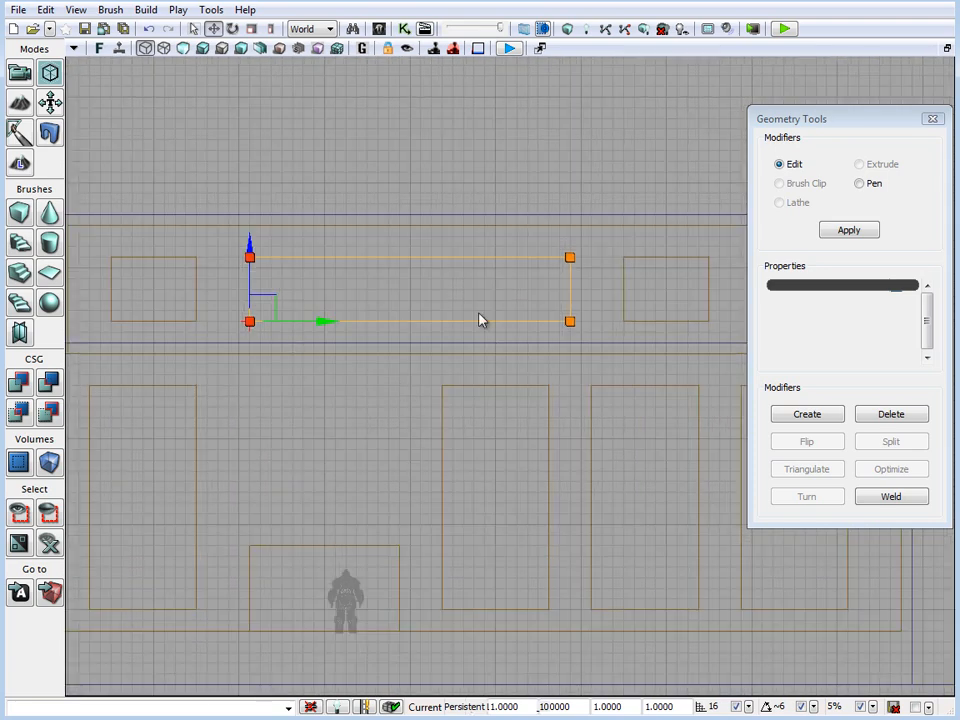
{"action": "right_click_drag", "start_coordinate": [481, 298], "coordinate": [606, 287]}
{"action": "right_click_drag", "start_coordinate": [618, 334], "coordinate": [574, 401]}
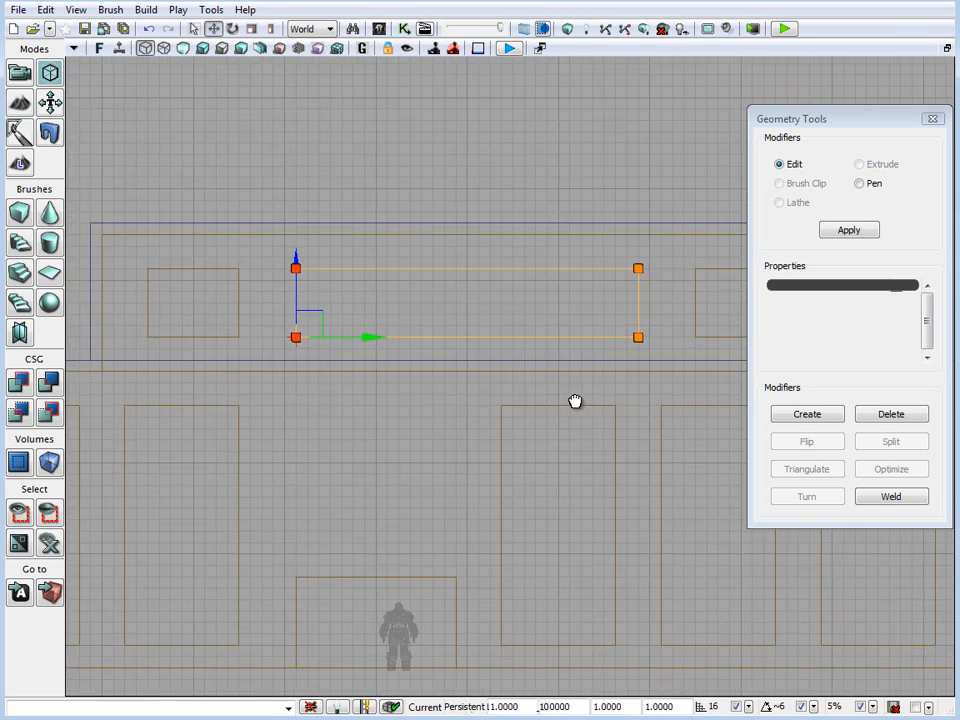
{"action": "scroll", "coordinate": [564, 371], "scroll_direction": "down", "scroll_amount": 1}
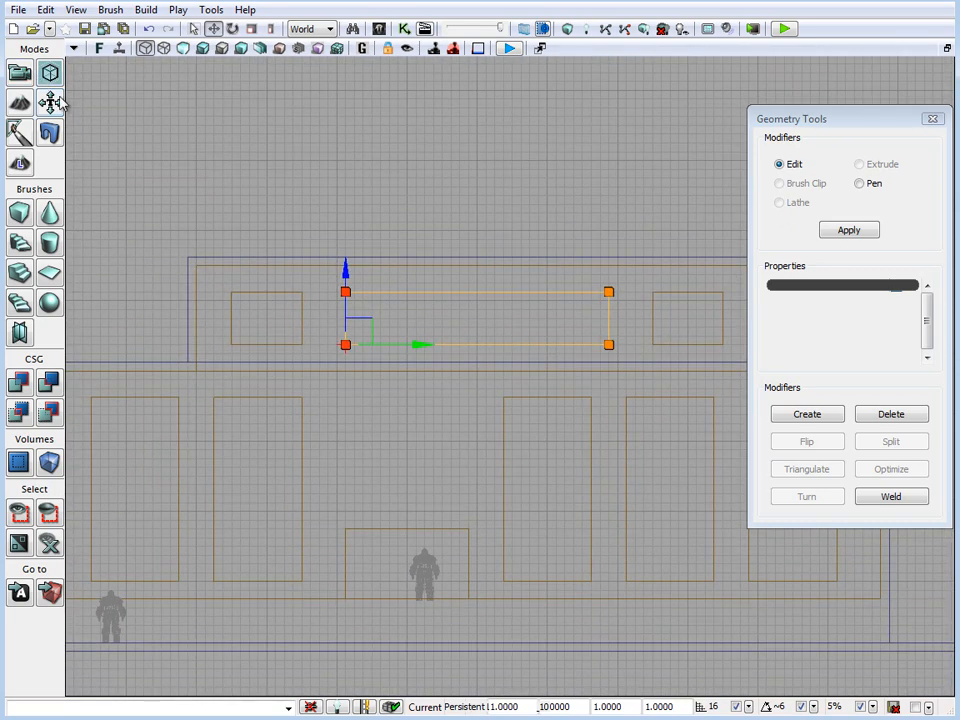
{"action": "left_click", "coordinate": [19, 72]}
Select all three upper window brushes and move them in the Top view from the lower front wall into the upper storey's front wall
{"action": "left_click", "coordinate": [300, 300], "text": "ctrl"}
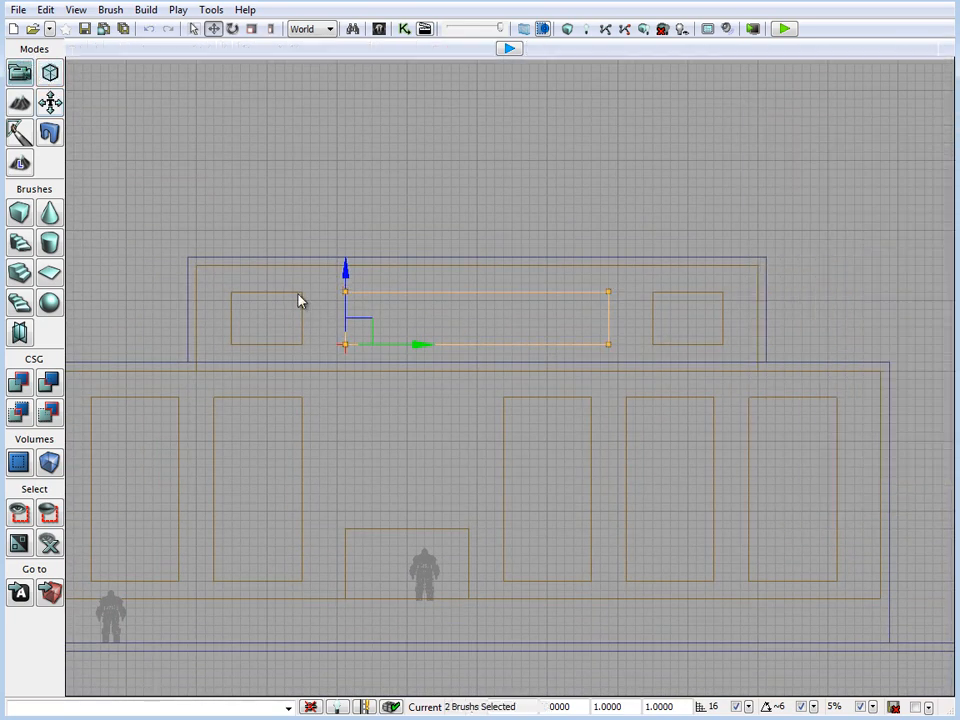
{"action": "left_click", "coordinate": [651, 298], "text": "ctrl"}
{"action": "key", "text": "x"}
{"action": "right_click_drag", "start_coordinate": [625, 545], "coordinate": [636, 513]}
{"action": "key", "text": "x"}
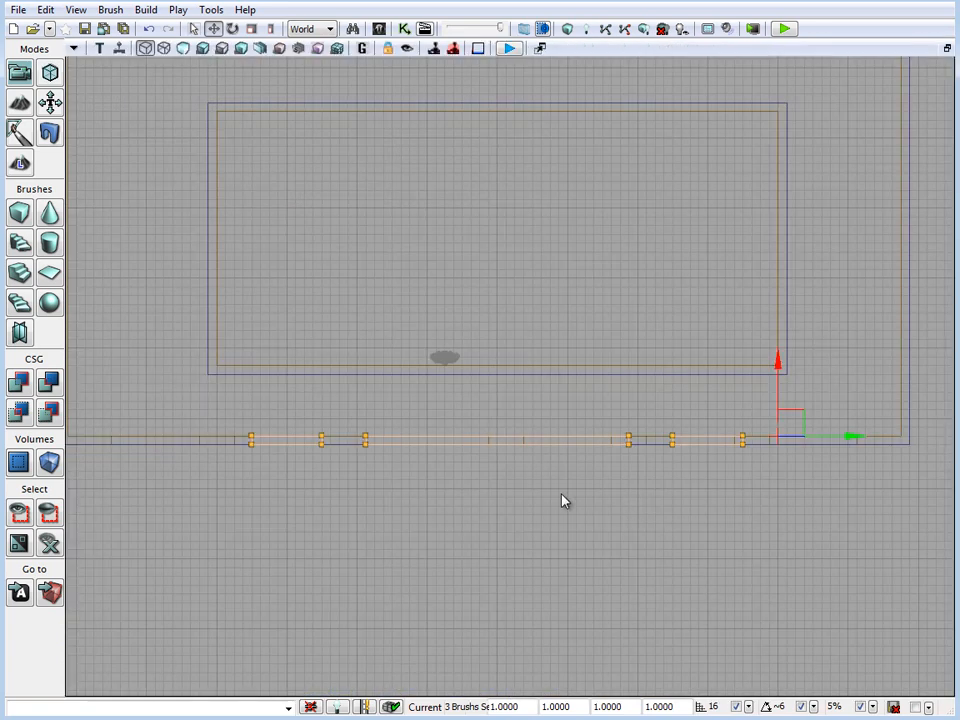
{"action": "left_click_drag", "start_coordinate": [778, 360], "coordinate": [776, 285]}
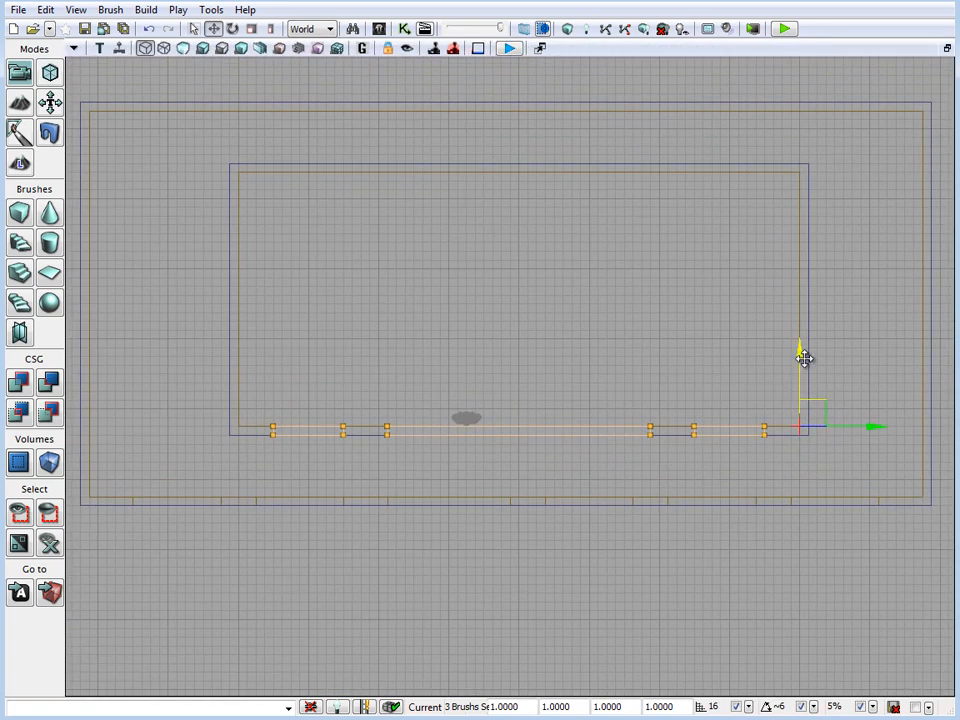
Duplicate the three upper window brushes and move the copies into the upper storey's back wall
{"action": "left_click_drag", "start_coordinate": [799, 321], "coordinate": [797, 115]}
{"action": "key", "text": "x"}
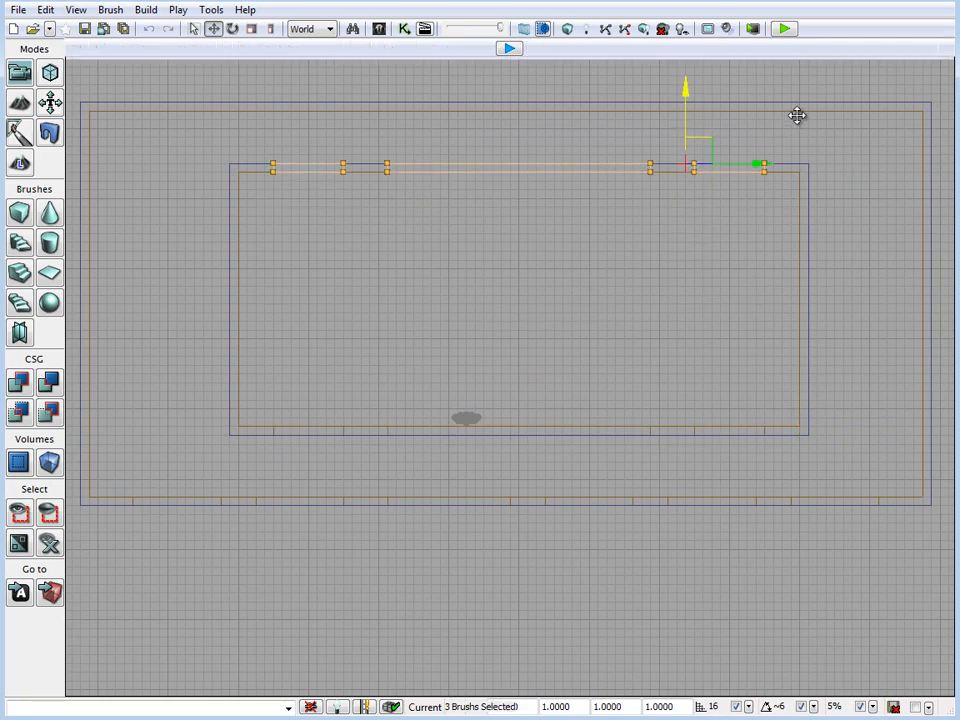
{"action": "key", "text": "x"}
Rebuild the level geometry and inspect the upper windows from inside and outside in the perspective view
{"action": "right_click_drag", "start_coordinate": [403, 504], "coordinate": [440, 462]}
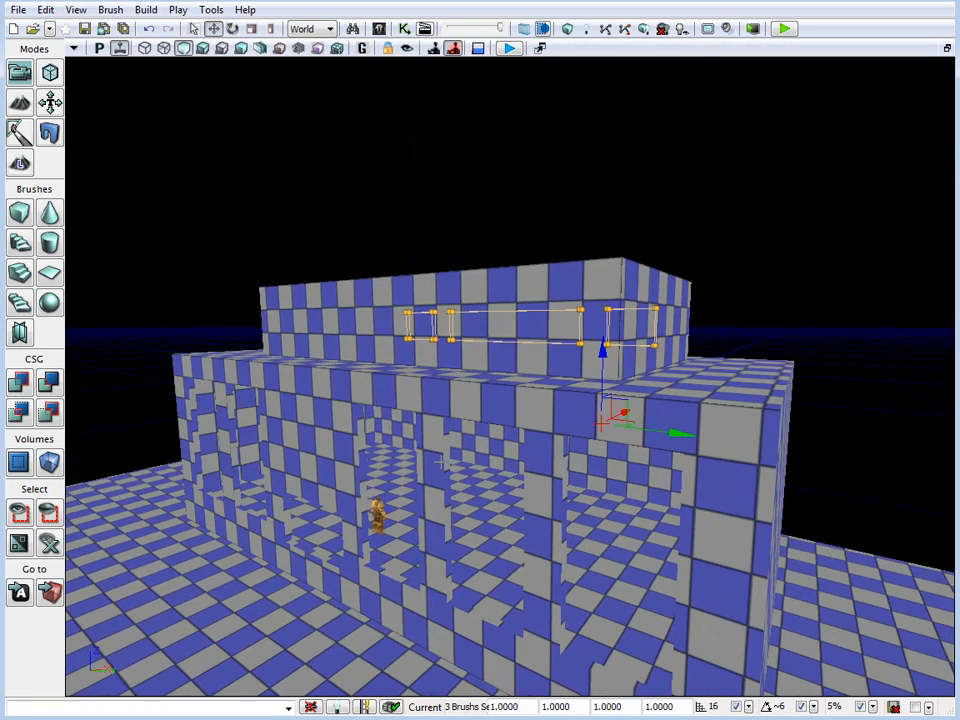
{"action": "left_click", "coordinate": [511, 47]}
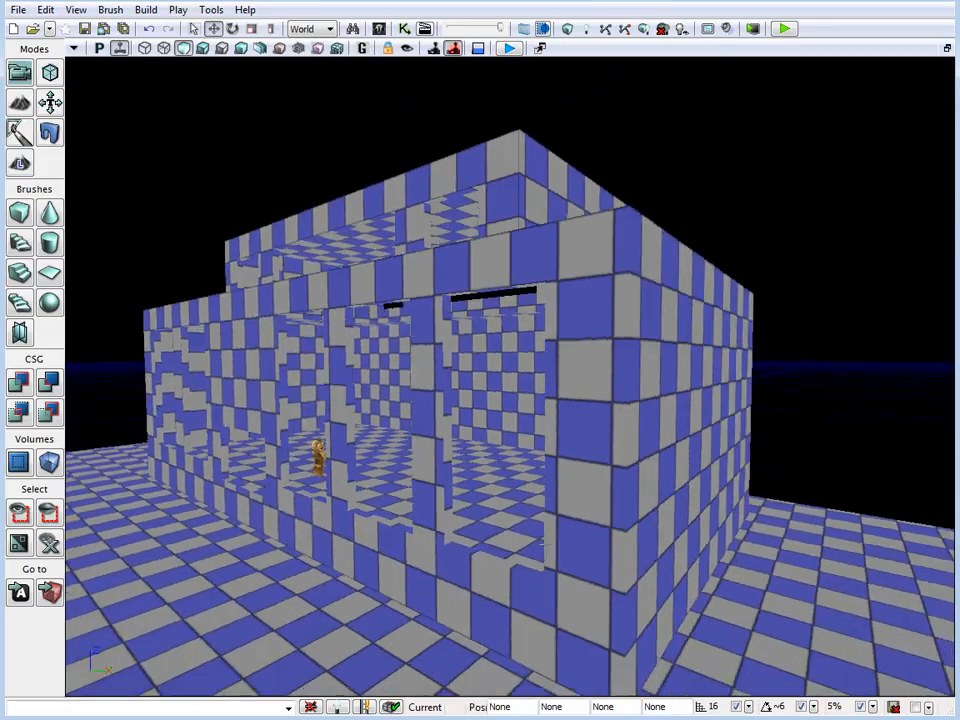
{"action": "right_click_drag", "start_coordinate": [510, 380], "coordinate": [455, 325]}
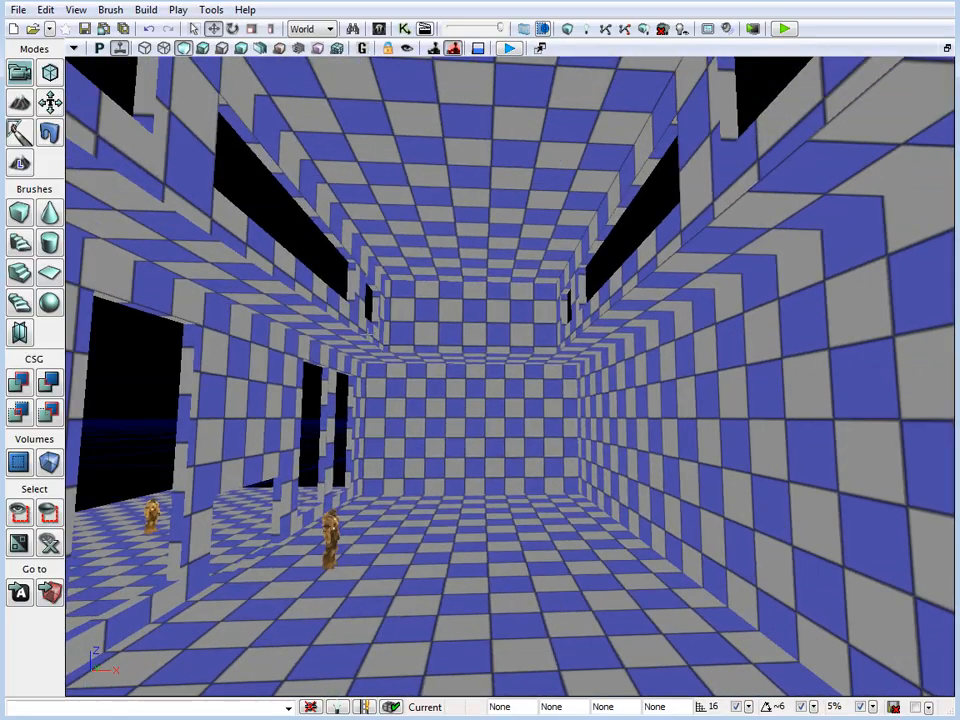
{"action": "right_click_drag", "start_coordinate": [369, 333], "coordinate": [742, 697]}
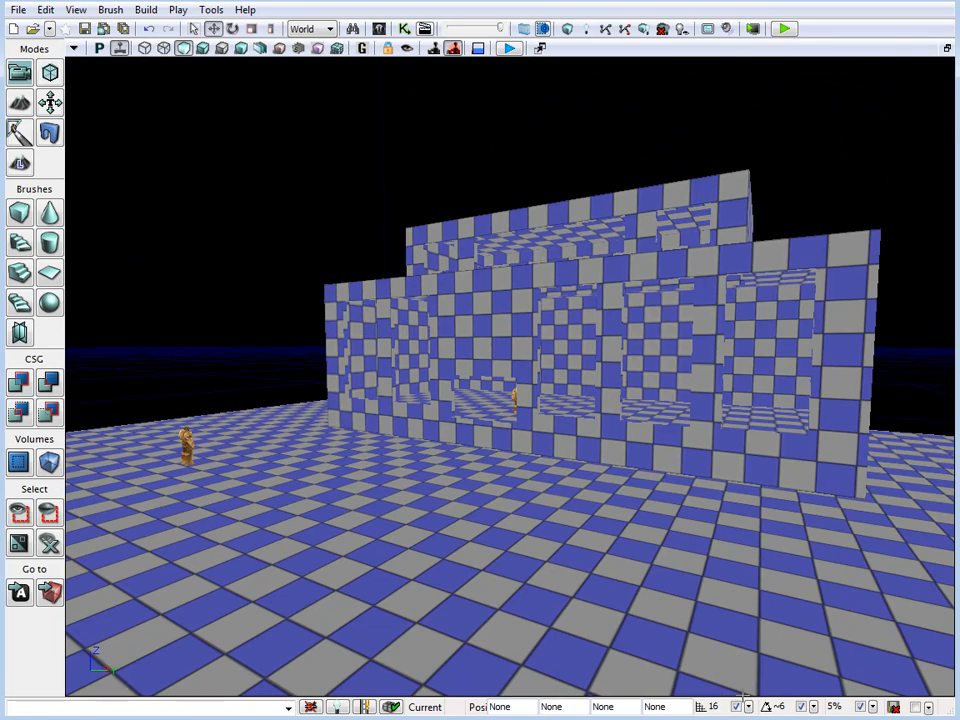
{"action": "left_click_drag", "start_coordinate": [742, 697], "coordinate": [446, 427]}
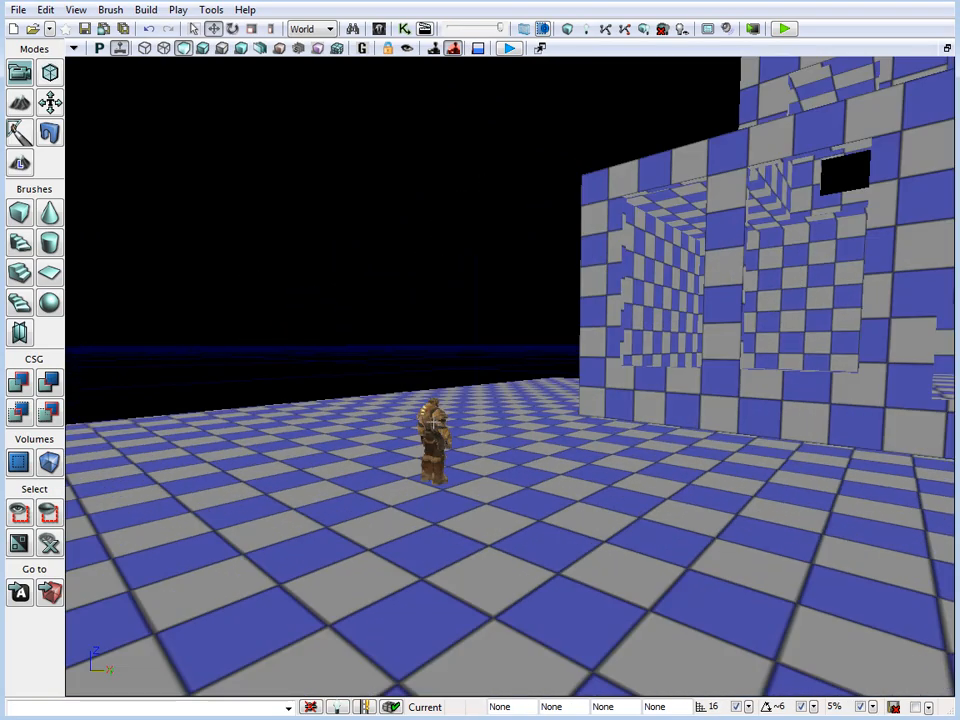
Playtest the level starting beside the outdoor character, and examine the building's front from ground level
{"action": "right_click", "coordinate": [428, 422]}
{"action": "left_click", "coordinate": [488, 266]}
{"action": "right_click_drag", "start_coordinate": [500, 400], "coordinate": [651, 351]}
{"action": "left_click_drag", "start_coordinate": [650, 351], "coordinate": [622, 299]}
{"action": "right_click_drag", "start_coordinate": [622, 299], "coordinate": [716, 345]}
{"action": "left_click_drag", "start_coordinate": [716, 345], "coordinate": [955, 117]}
{"action": "right_click_drag", "start_coordinate": [551, 370], "coordinate": [124, 289]}
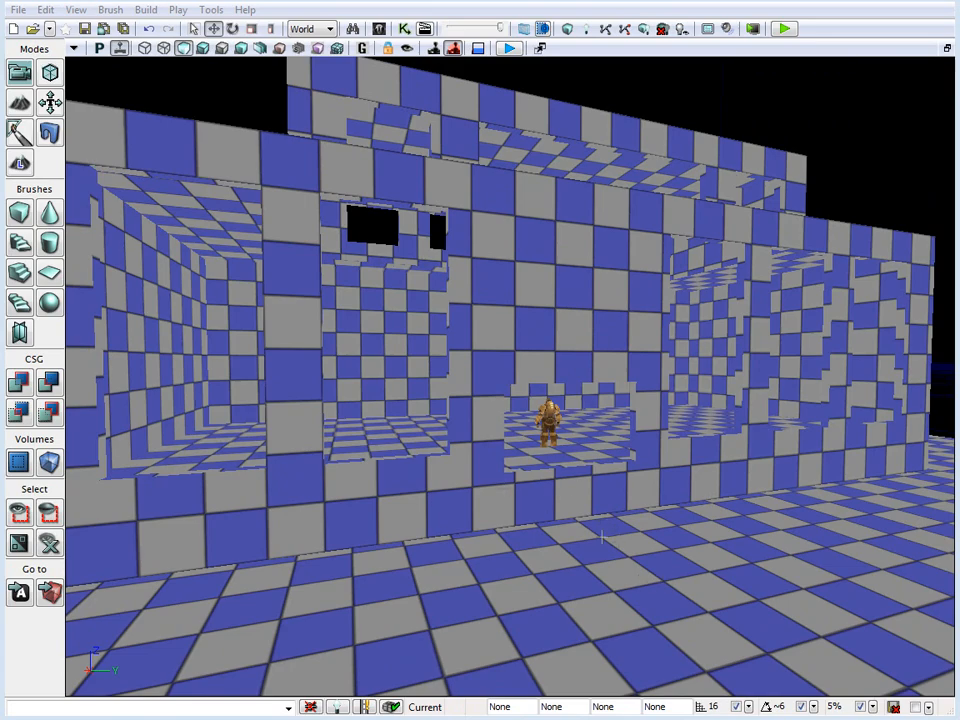
{"action": "mouse_move", "coordinate": [604, 517]}
{"action": "right_mouse_down"}
{"action": "mouse_move", "coordinate": [550, 450]}
{"action": "mouse_move", "coordinate": [541, 483]}
{"action": "mouse_move", "coordinate": [599, 513]}
{"action": "right_mouse_up"}
{"action": "left_click_drag", "start_coordinate": [599, 513], "coordinate": [565, 552]}
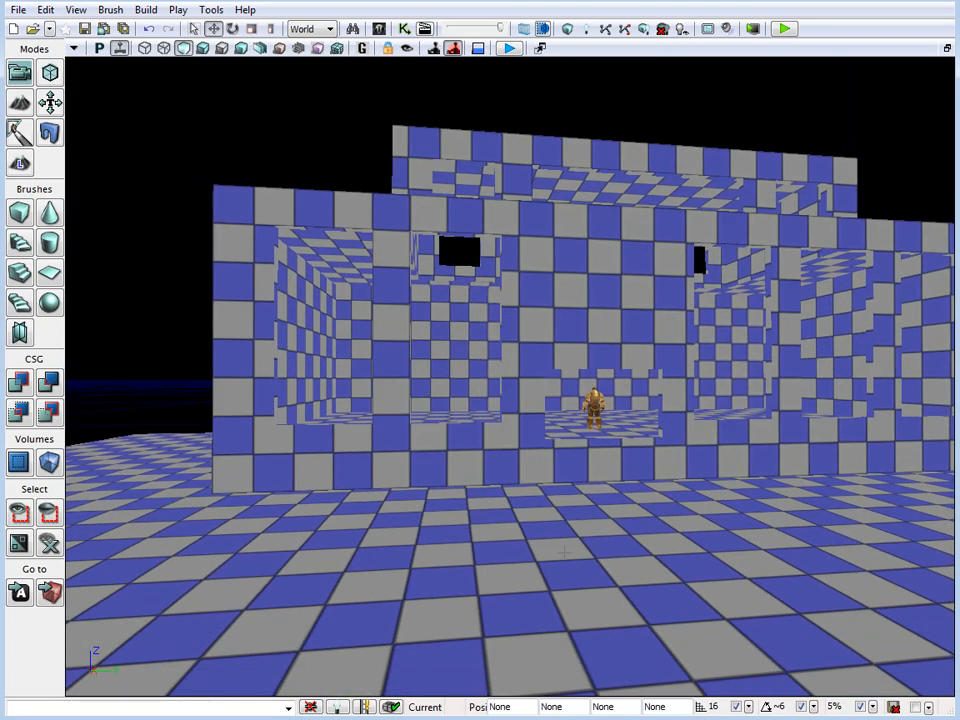
{"action": "right_click_drag", "start_coordinate": [565, 552], "coordinate": [573, 545]}
{"action": "left_click_drag", "start_coordinate": [538, 500], "coordinate": [552, 484]}
Save the level as WoLD-SimpleRoom01 in the SimpleRoom folder under Maps
{"action": "left_click", "coordinate": [16, 10]}
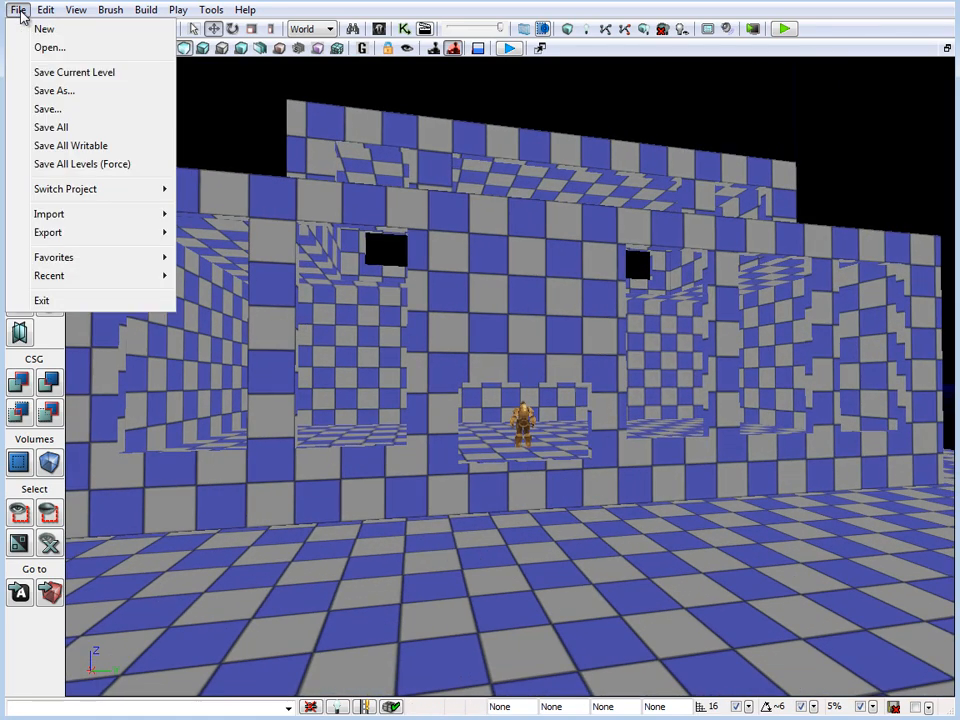
{"action": "left_click", "coordinate": [99, 90]}
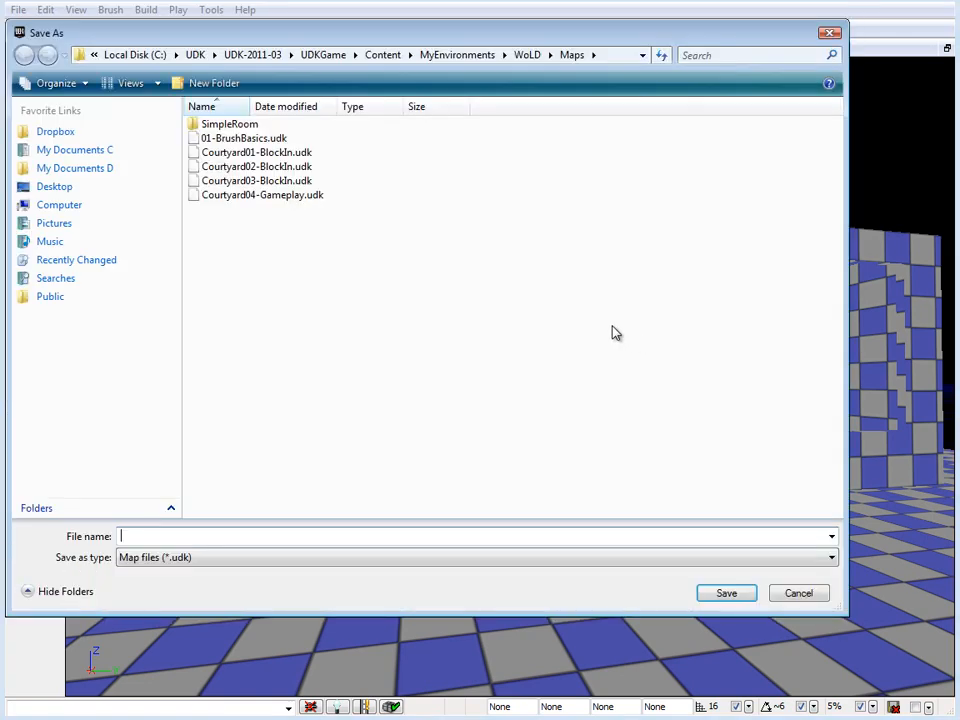
{"action": "double_click", "coordinate": [242, 128]}
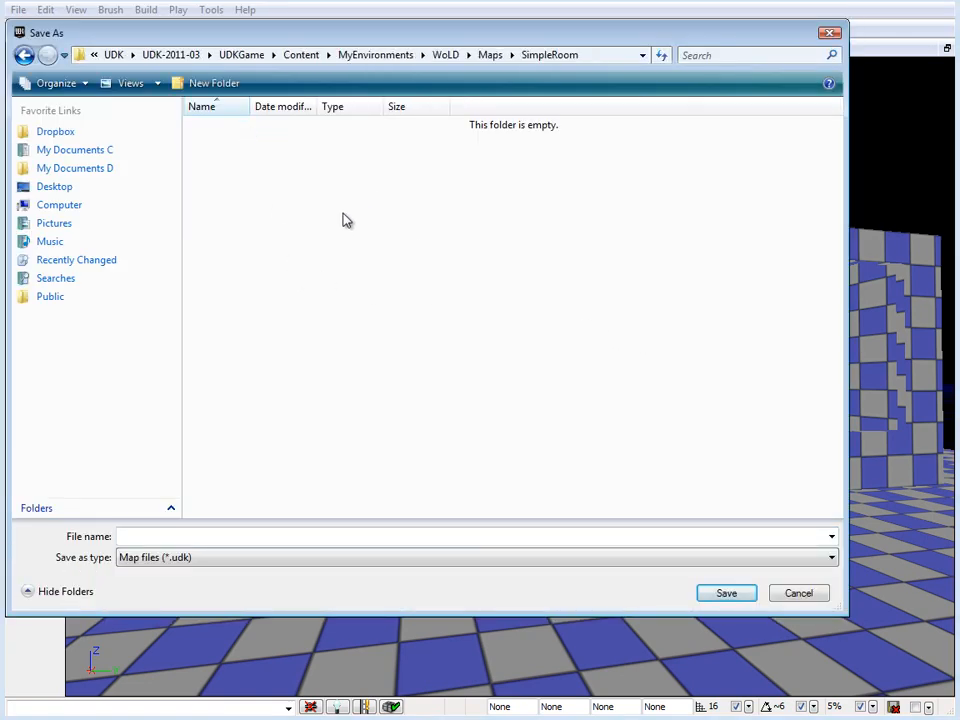
{"action": "left_click", "coordinate": [253, 536]}
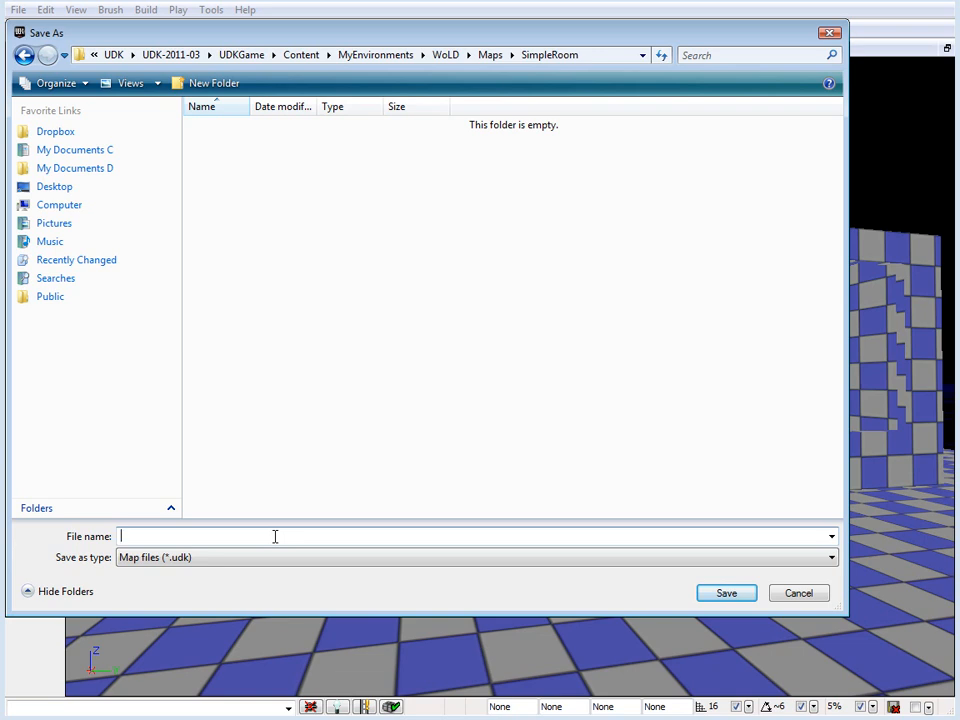
{"action": "type", "text": "WoLD-SimpleRoom01"}
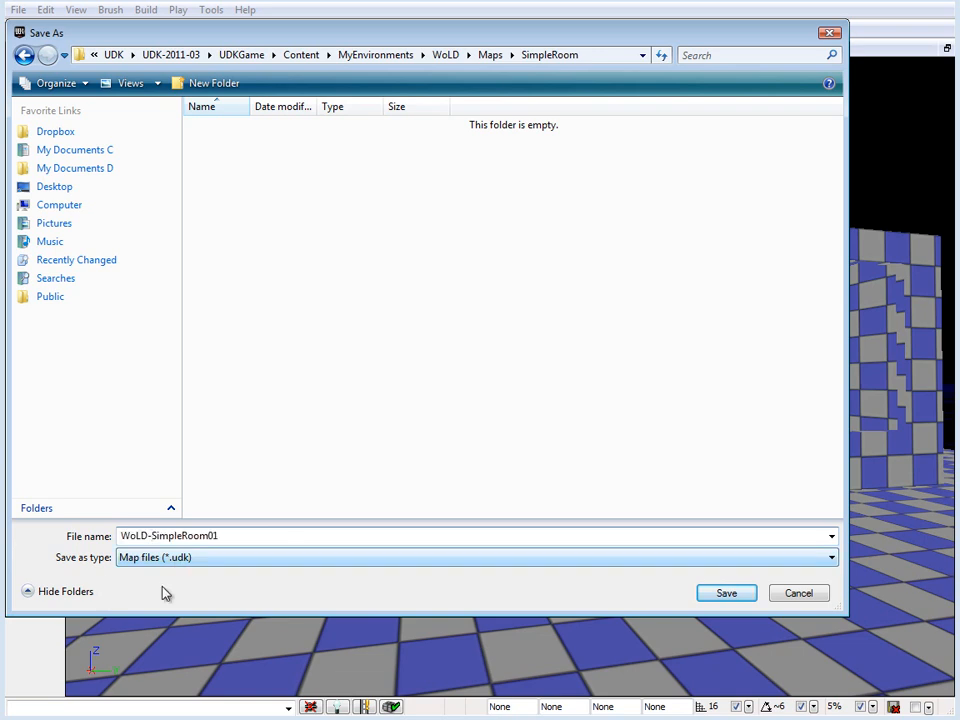
{"action": "left_click", "coordinate": [727, 594]}
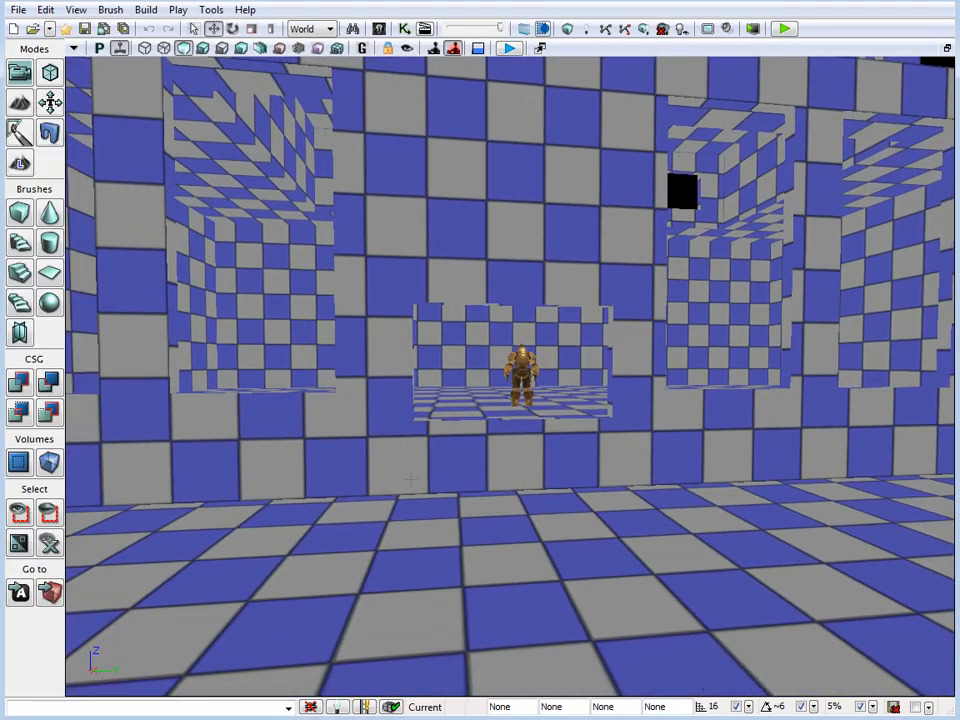
{"action": "right_click_drag", "start_coordinate": [554, 429], "coordinate": [565, 508]}
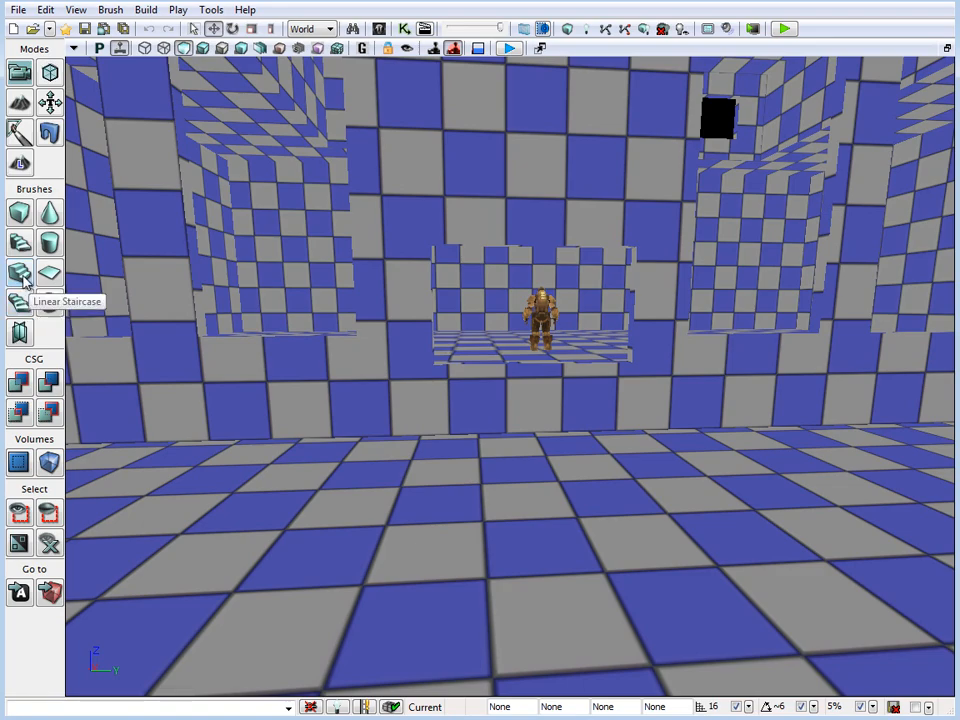
{"action": "right_click_drag", "start_coordinate": [237, 284], "coordinate": [239, 258]}
{"action": "left_click_drag", "start_coordinate": [239, 258], "coordinate": [263, 305]}
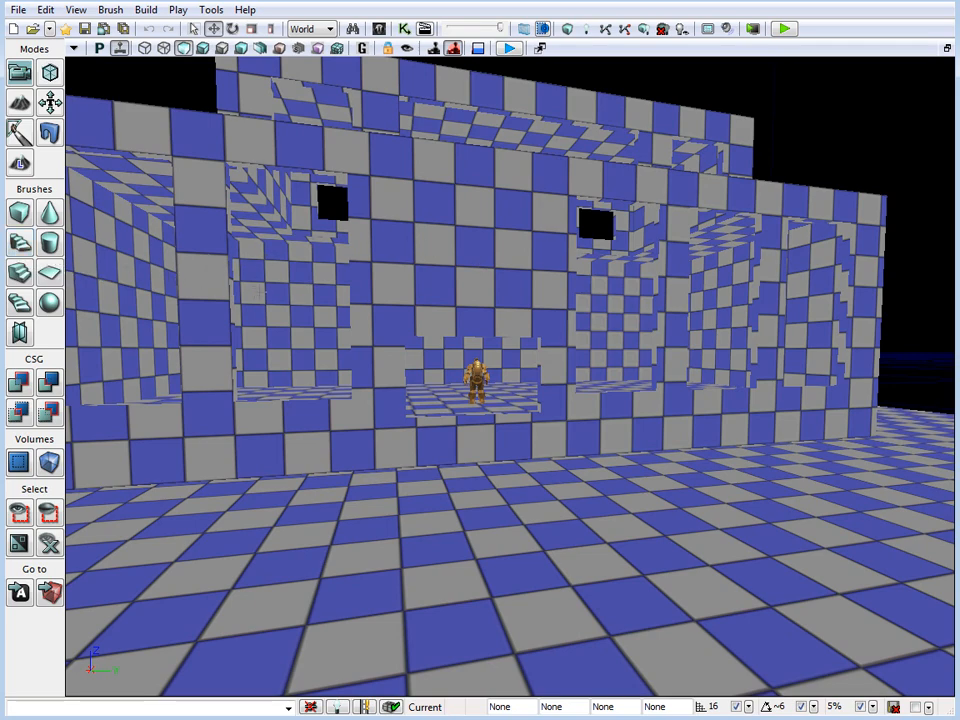
{"action": "right_click_drag", "start_coordinate": [260, 292], "coordinate": [250, 283]}
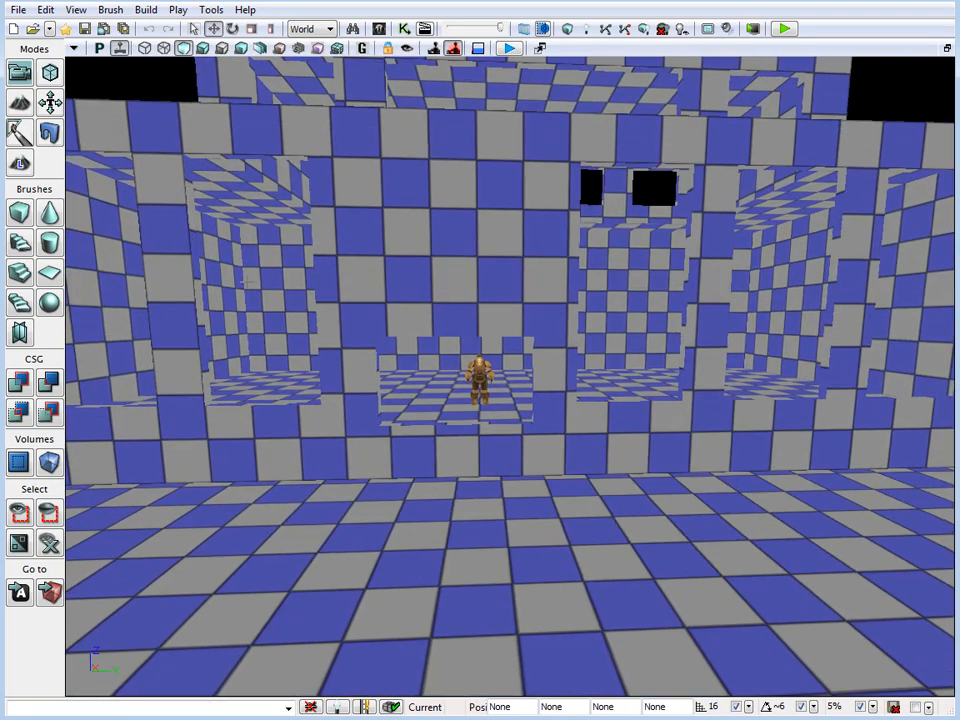
Check the linear staircase settings, then show the builder brush and shape it into an eight-step linear staircase
{"action": "left_click_drag", "start_coordinate": [250, 283], "coordinate": [253, 301]}
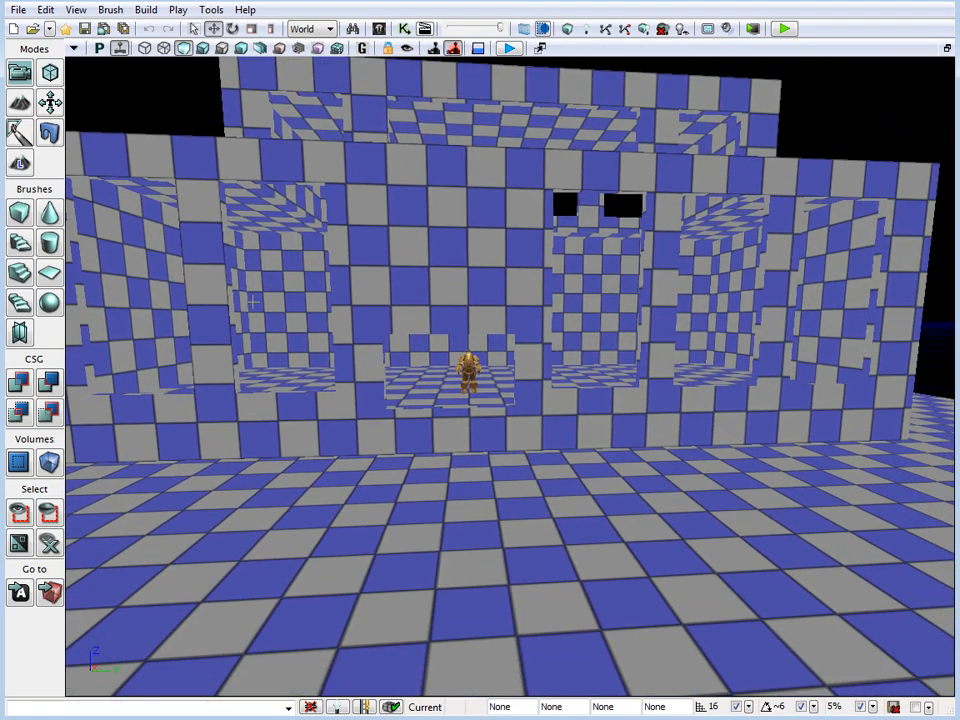
{"action": "right_click", "coordinate": [21, 274]}
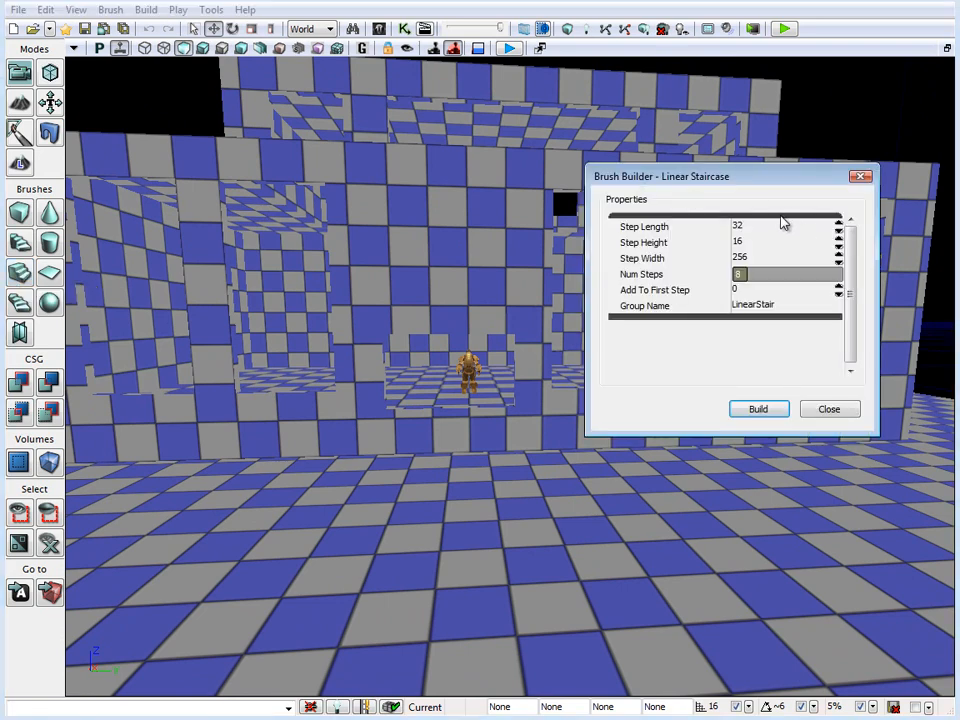
{"action": "left_click", "coordinate": [828, 412]}
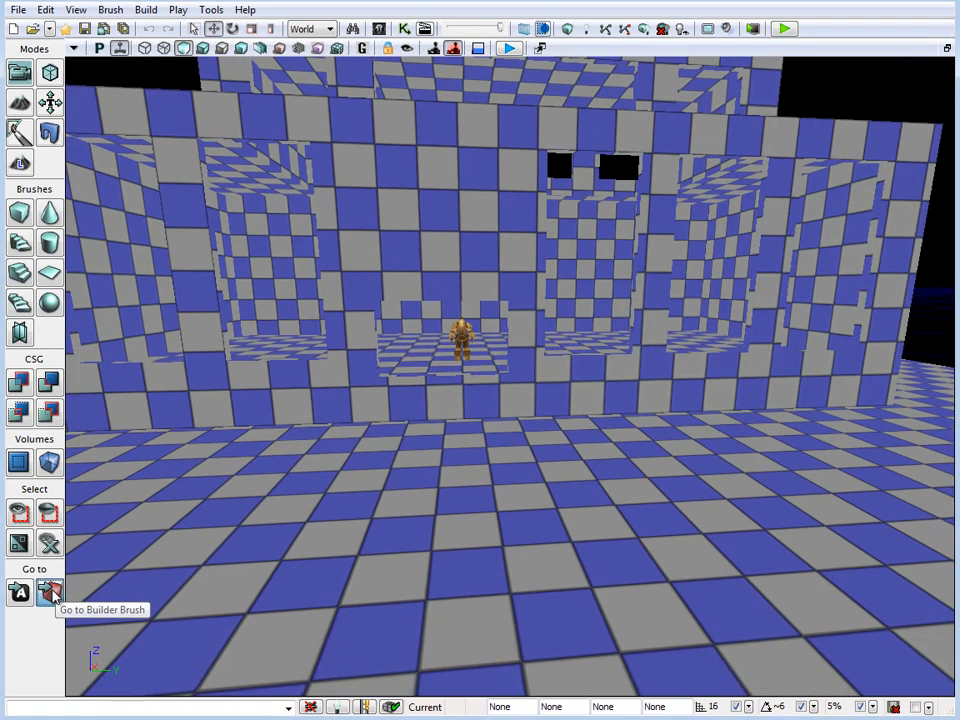
{"action": "left_click", "coordinate": [48, 591]}
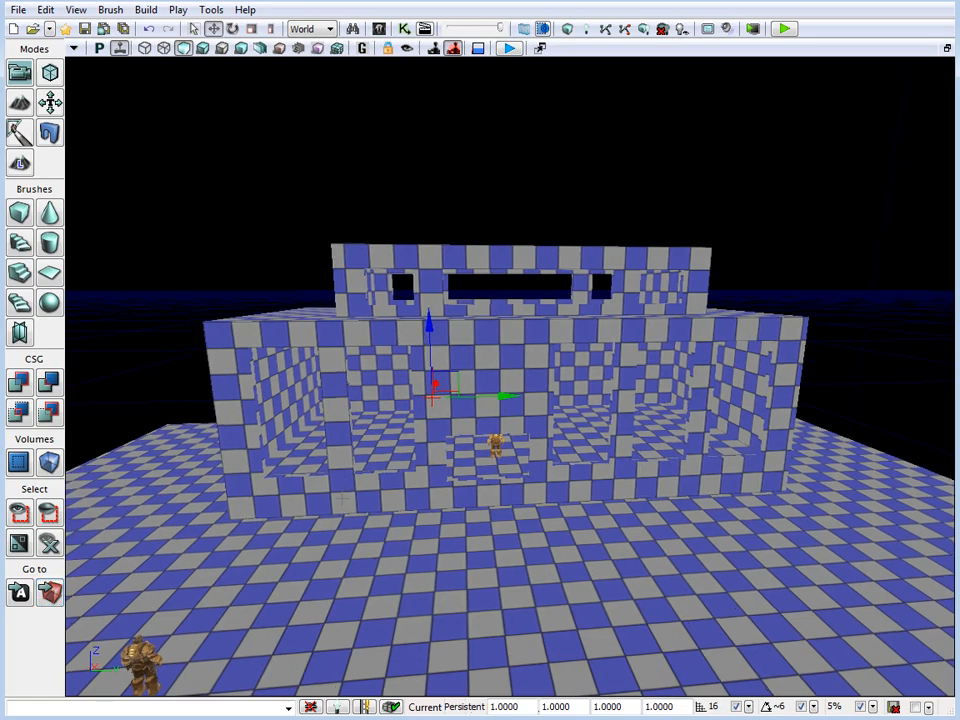
{"action": "key", "text": "b"}
{"action": "mouse_move", "coordinate": [343, 486]}
{"action": "right_mouse_down"}
{"action": "mouse_move", "coordinate": [342, 496]}
{"action": "mouse_move", "coordinate": [244, 463]}
{"action": "mouse_move", "coordinate": [80, 370]}
{"action": "right_mouse_up"}
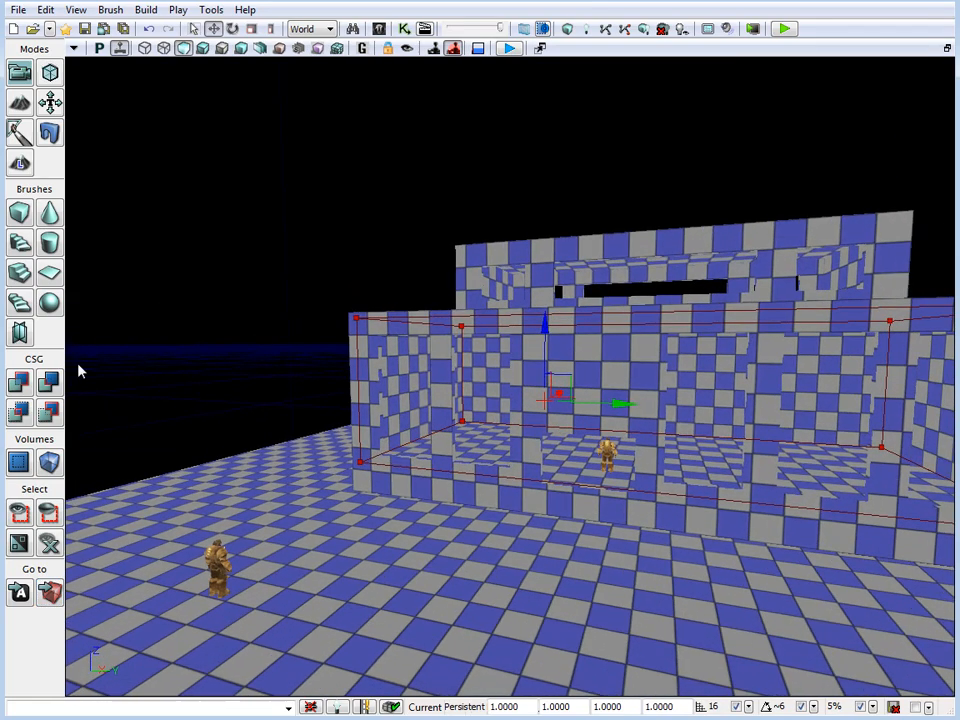
{"action": "left_click", "coordinate": [20, 245]}
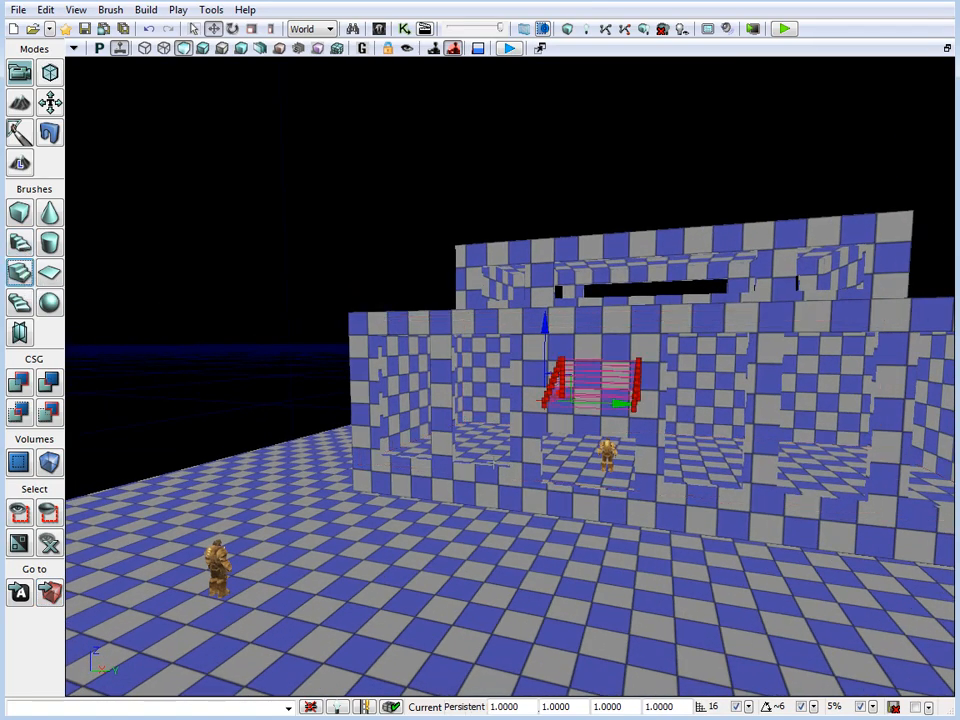
Move the staircase brush outside the front wall and down to the ground in front of the doorway
{"action": "mouse_move", "coordinate": [330, 400]}
{"action": "left_mouse_down"}
{"action": "mouse_move", "coordinate": [323, 350]}
{"action": "mouse_move", "coordinate": [452, 309]}
{"action": "left_mouse_up"}
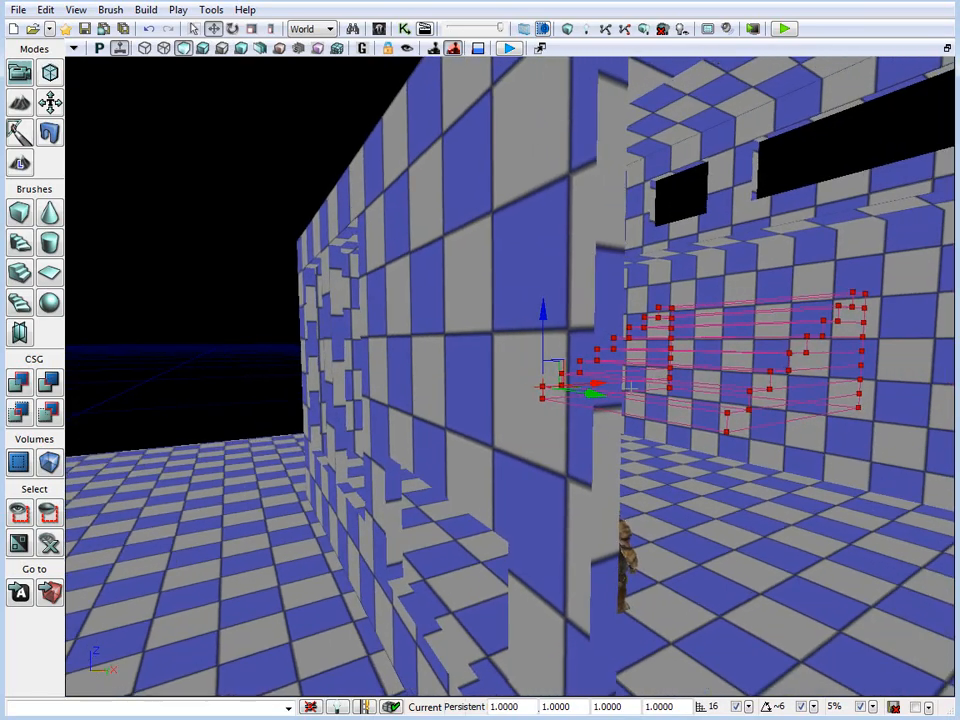
{"action": "mouse_move", "coordinate": [597, 382]}
{"action": "left_mouse_down"}
{"action": "mouse_move", "coordinate": [234, 454]}
{"action": "mouse_move", "coordinate": [208, 425]}
{"action": "left_mouse_up"}
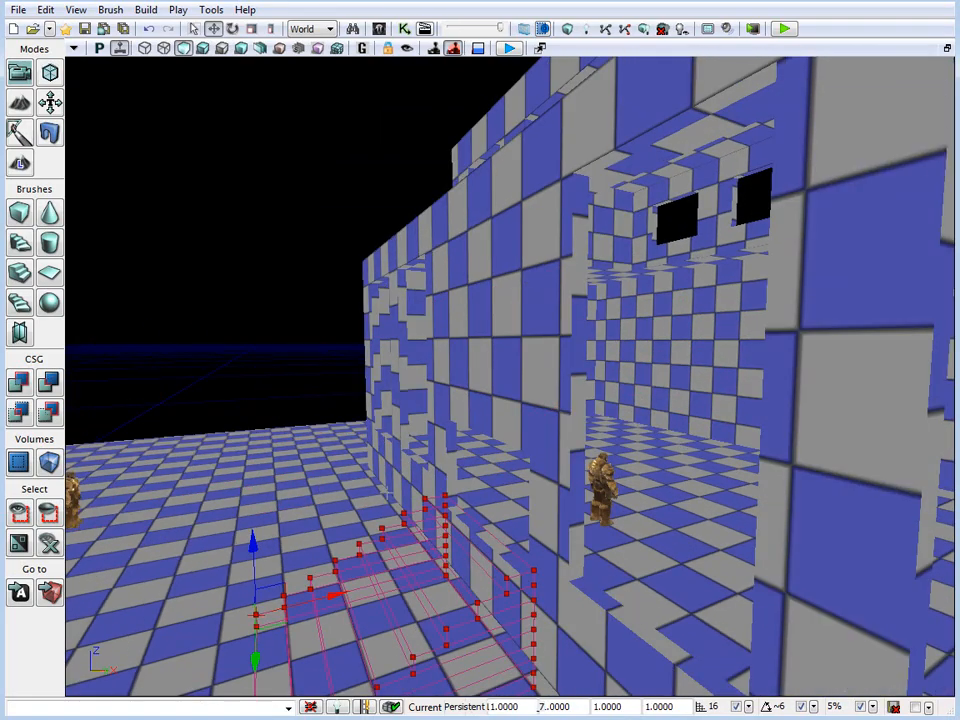
{"action": "right_click_drag", "start_coordinate": [208, 425], "coordinate": [250, 410]}
{"action": "mouse_move", "coordinate": [480, 380]}
{"action": "right_mouse_down"}
{"action": "mouse_move", "coordinate": [495, 460]}
{"action": "mouse_move", "coordinate": [521, 469]}
{"action": "mouse_move", "coordinate": [522, 406]}
{"action": "right_mouse_up"}
Switch to the four-view layout and align the eight-step staircase flush with the front wall and ground surface
{"action": "left_click", "coordinate": [947, 48]}
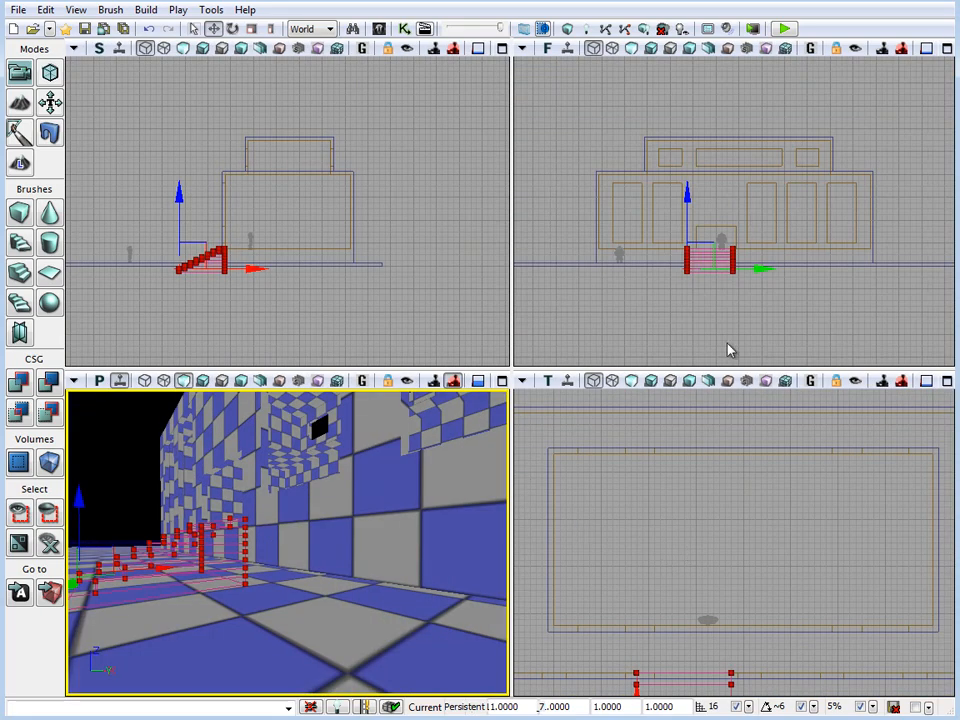
{"action": "right_click_drag", "start_coordinate": [627, 322], "coordinate": [661, 326]}
{"action": "scroll", "coordinate": [661, 326], "scroll_direction": "up", "scroll_amount": 2}
{"action": "mouse_move", "coordinate": [330, 308]}
{"action": "right_mouse_down"}
{"action": "mouse_move", "coordinate": [463, 260]}
{"action": "mouse_move", "coordinate": [450, 278]}
{"action": "right_mouse_up"}
{"action": "scroll", "coordinate": [459, 264], "scroll_direction": "up", "scroll_amount": 5}
{"action": "left_click_drag", "start_coordinate": [272, 207], "coordinate": [272, 187]}
{"action": "mouse_move", "coordinate": [352, 265]}
{"action": "left_mouse_down"}
{"action": "mouse_move", "coordinate": [317, 266]}
{"action": "mouse_move", "coordinate": [338, 261]}
{"action": "left_mouse_up"}
{"action": "scroll", "coordinate": [358, 326], "scroll_direction": "up", "scroll_amount": 3}
{"action": "right_click_drag", "start_coordinate": [358, 326], "coordinate": [248, 232]}
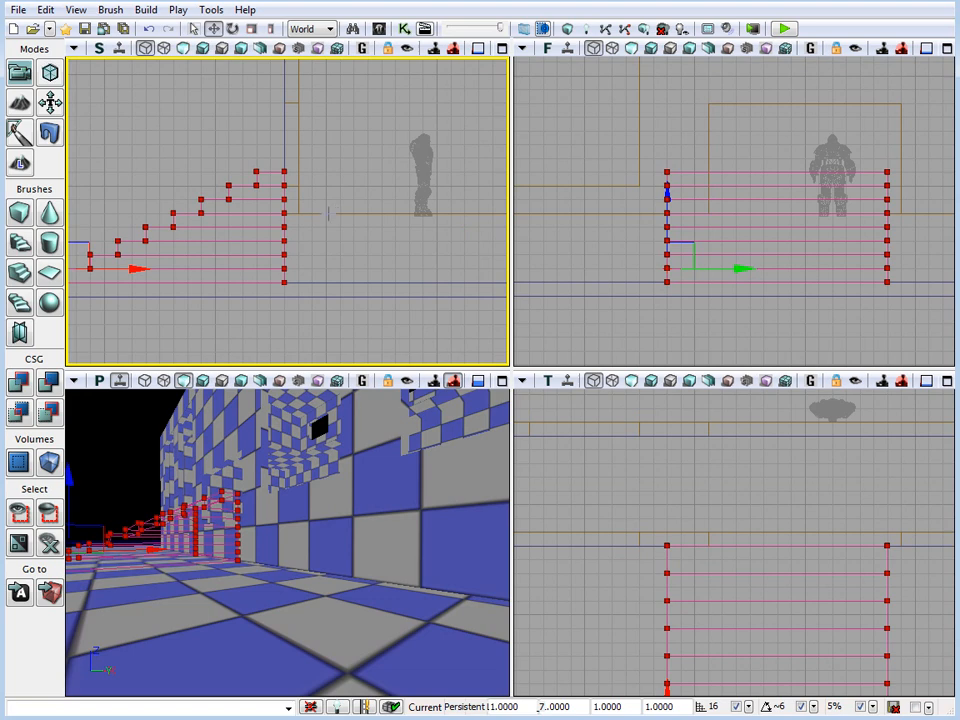
Compare the stair height with the interior room brush's floor and rebuild the linear staircase with 6 steps
{"action": "left_click", "coordinate": [430, 214]}
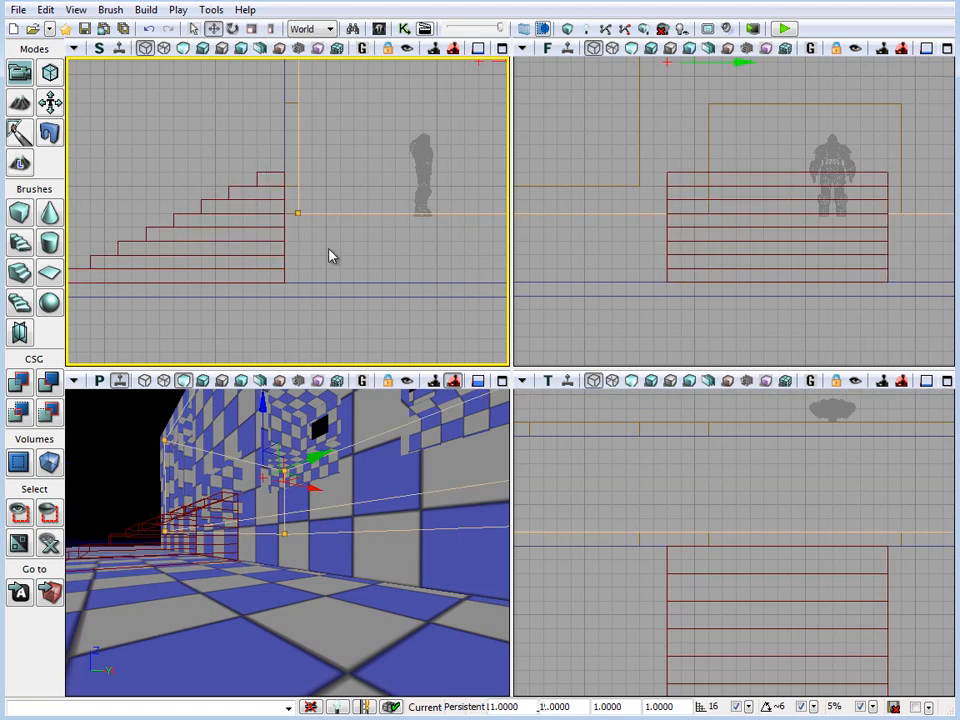
{"action": "right_click_drag", "start_coordinate": [333, 256], "coordinate": [452, 251]}
{"action": "scroll", "coordinate": [452, 250], "scroll_direction": "down", "scroll_amount": 1}
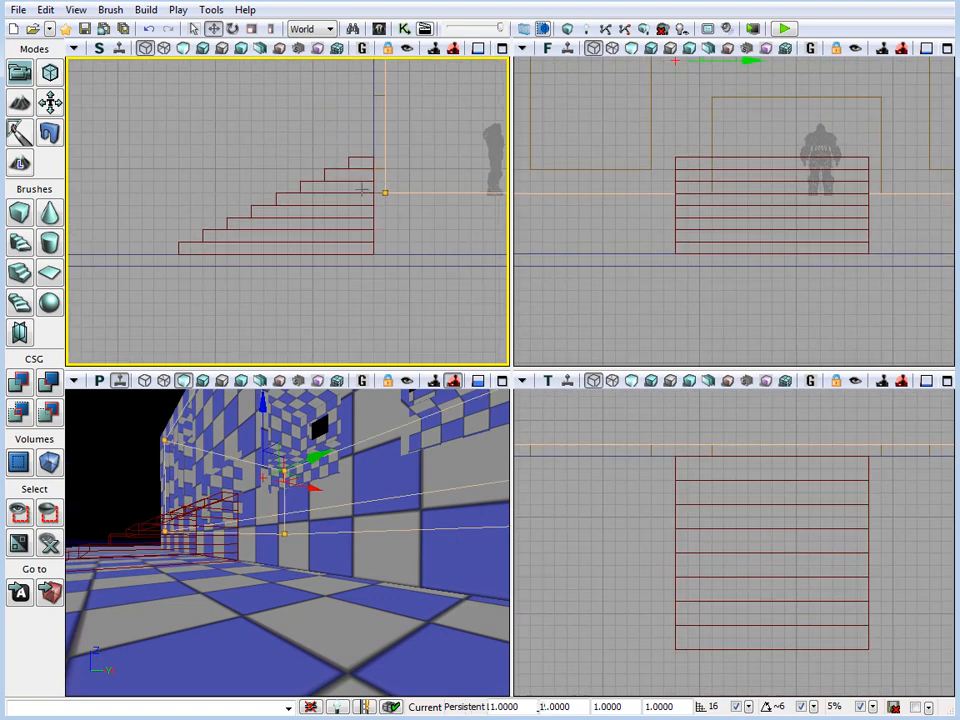
{"action": "right_click", "coordinate": [20, 272]}
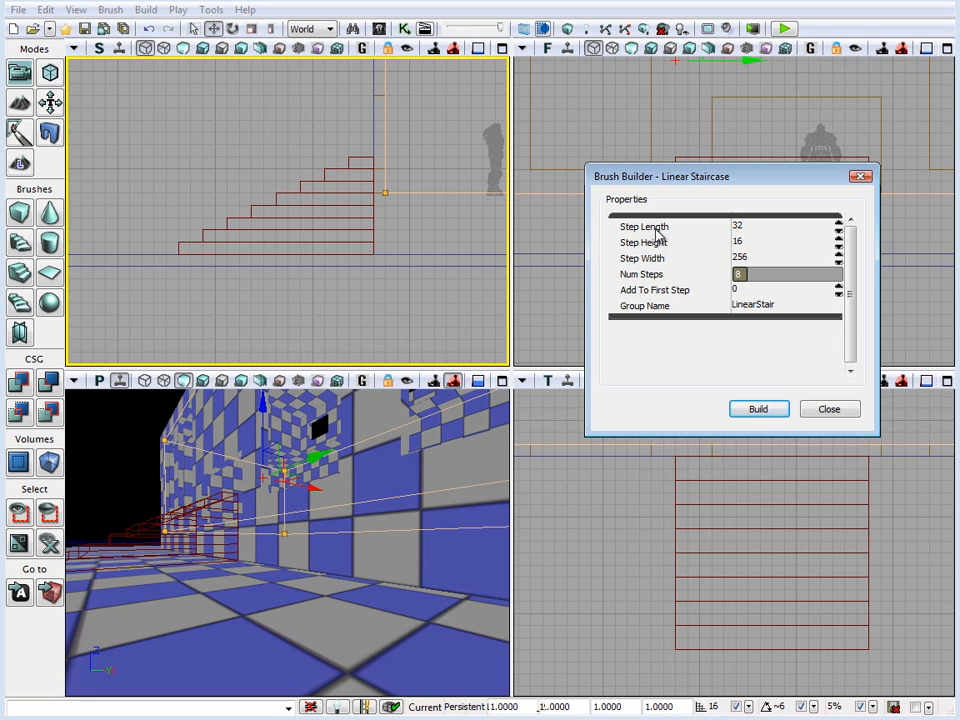
{"action": "left_click", "coordinate": [768, 277]}
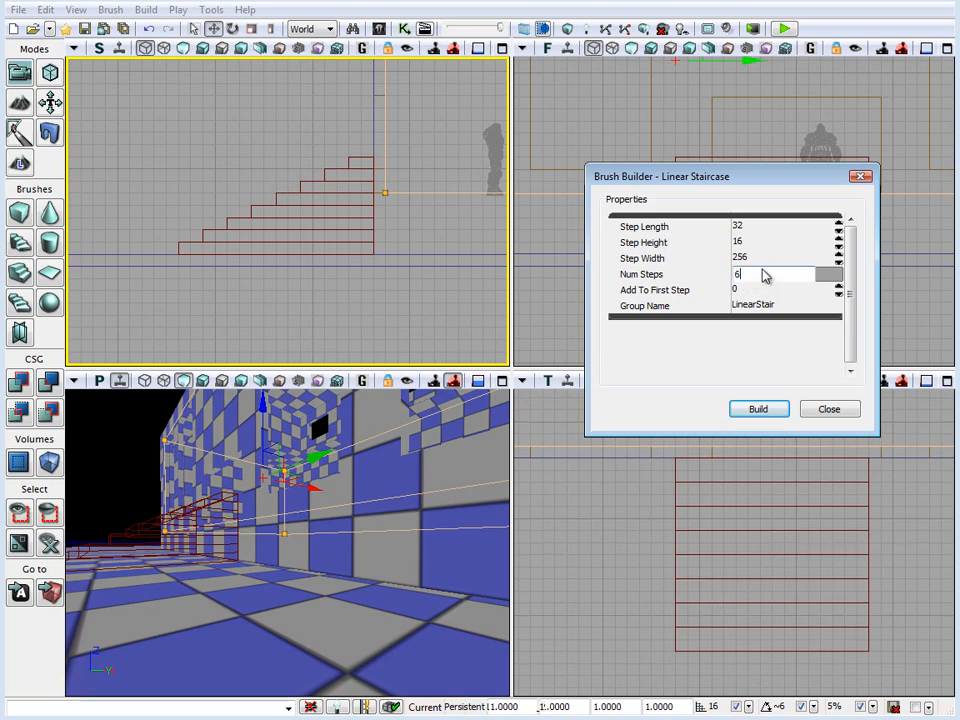
{"action": "type", "text": "6"}
{"action": "key", "text": "Return"}
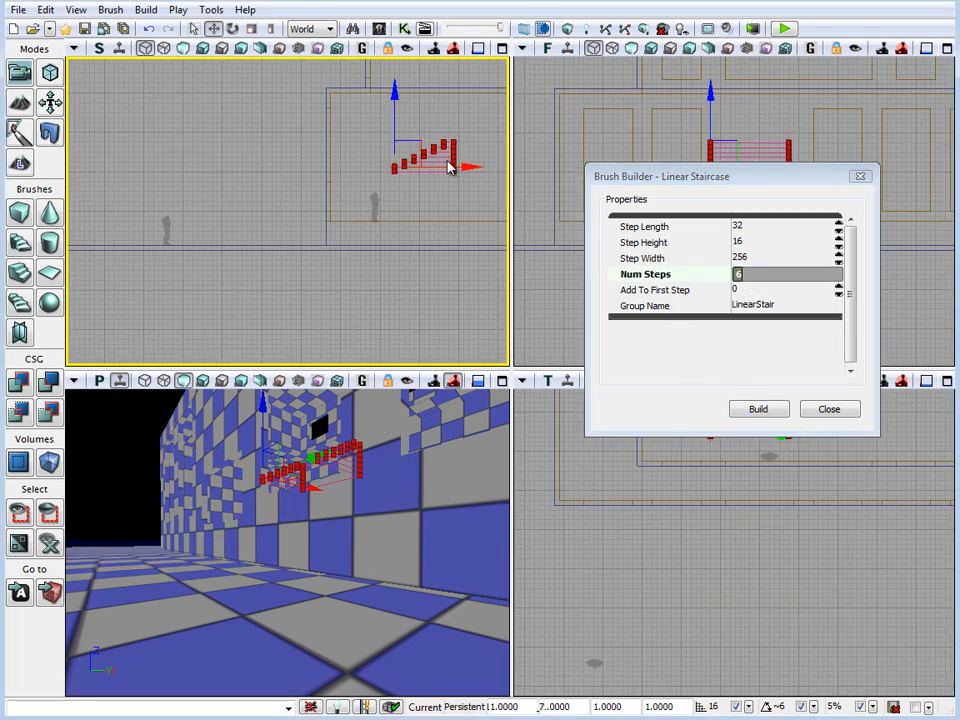
Move the six-step staircase onto the ground and flush against the building's front wall in the side view
{"action": "mouse_move", "coordinate": [450, 167]}
{"action": "left_mouse_down"}
{"action": "mouse_move", "coordinate": [283, 238]}
{"action": "mouse_move", "coordinate": [317, 216]}
{"action": "mouse_move", "coordinate": [318, 228]}
{"action": "left_mouse_up"}
{"action": "scroll", "coordinate": [318, 228], "scroll_direction": "up", "scroll_amount": 5}
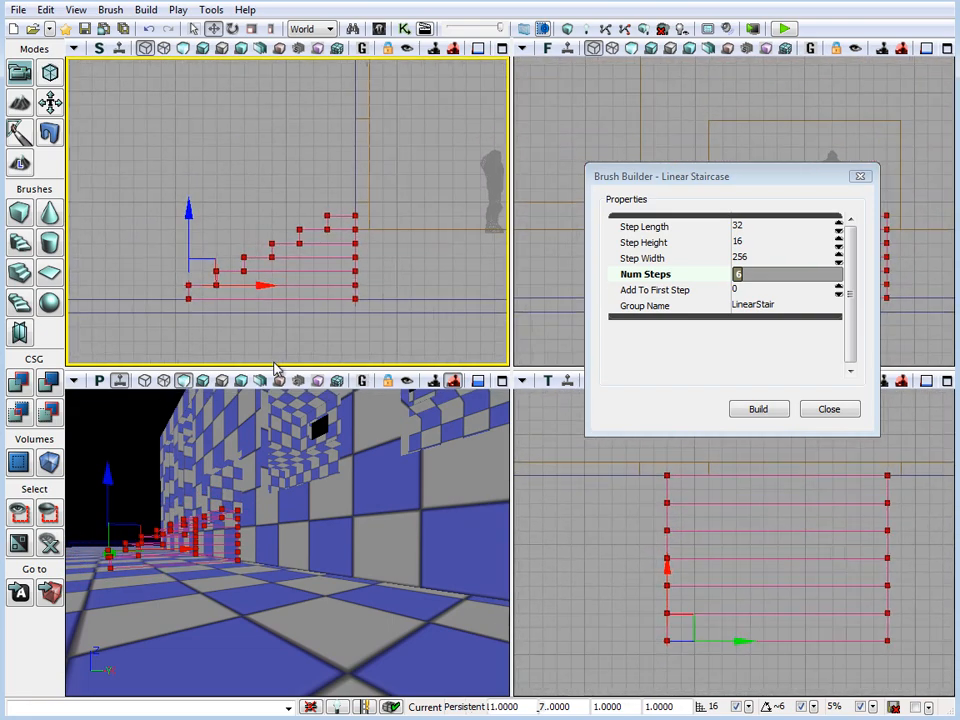
{"action": "right_click_drag", "start_coordinate": [275, 367], "coordinate": [286, 310]}
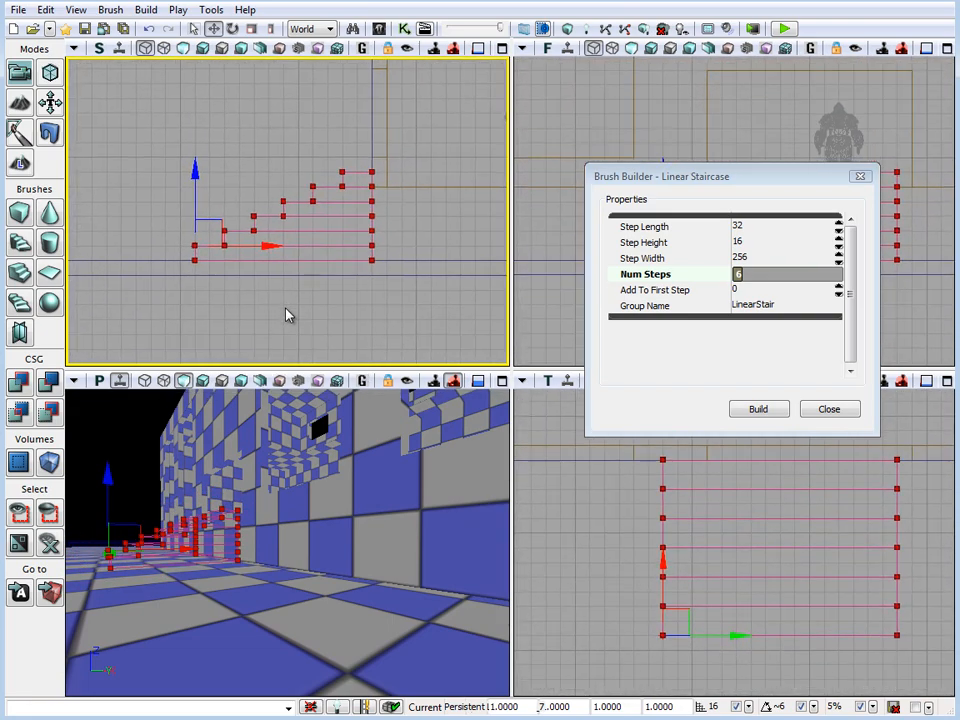
Set the linear staircase to 5 steps and shift it back flush against the front wall
{"action": "left_click", "coordinate": [757, 277]}
{"action": "left_click", "coordinate": [752, 278]}
{"action": "type", "text": "5"}
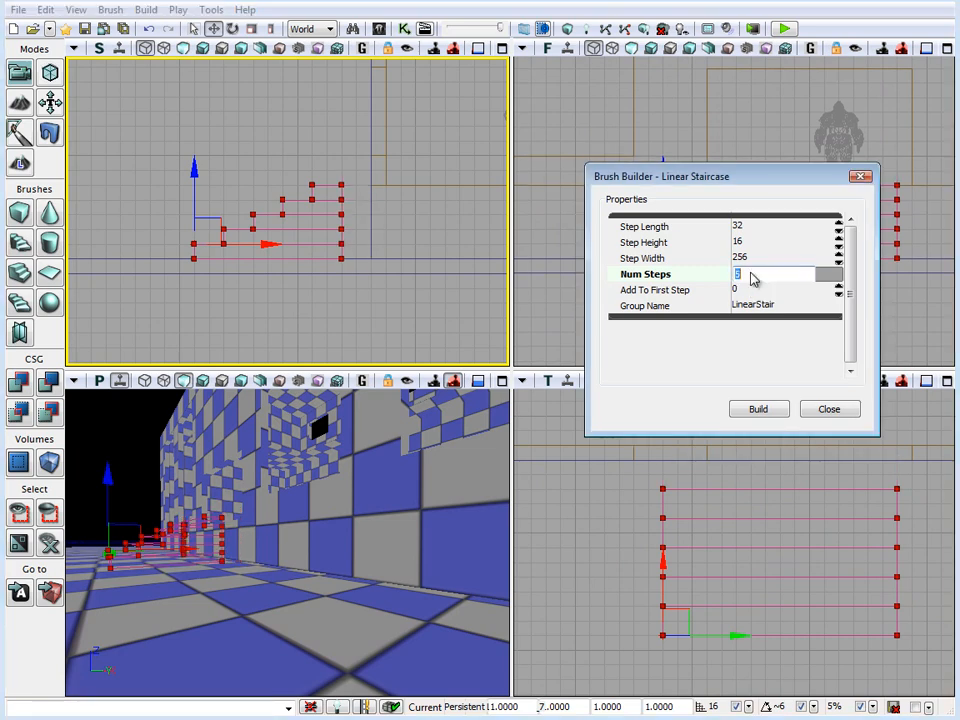
{"action": "left_click_drag", "start_coordinate": [385, 450], "coordinate": [405, 450]}
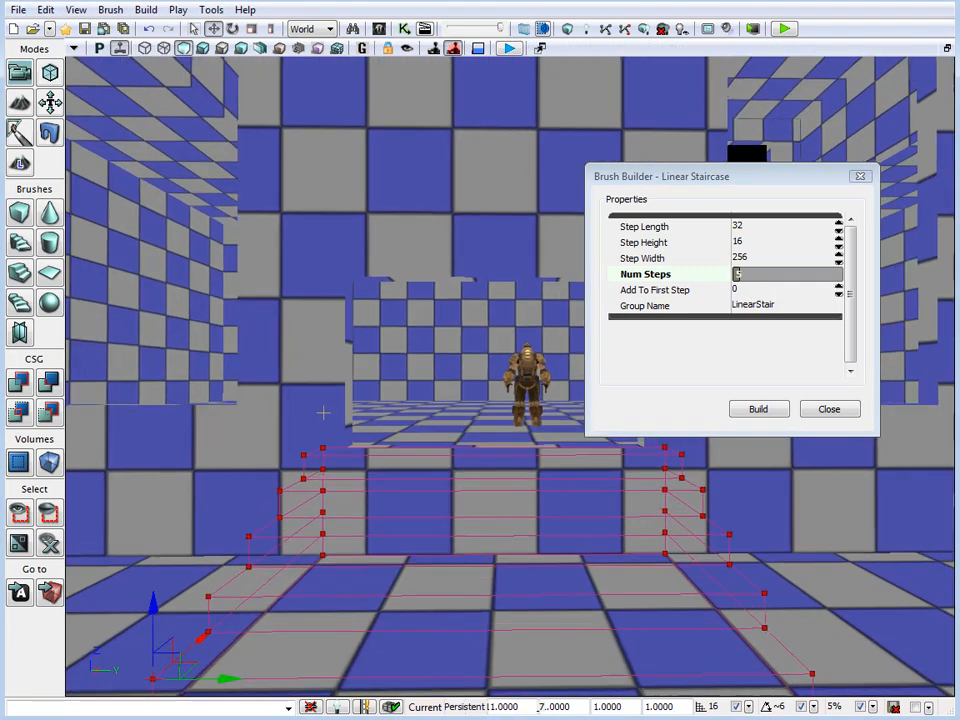
Close the staircase settings and add the five-step staircase to the level as solid geometry in the maximized perspective view
{"action": "left_click_drag", "start_coordinate": [323, 411], "coordinate": [323, 398]}
{"action": "mouse_move", "coordinate": [326, 486]}
{"action": "middle_mouse_down"}
{"action": "mouse_move", "coordinate": [334, 493]}
{"action": "mouse_move", "coordinate": [319, 484]}
{"action": "middle_mouse_up"}
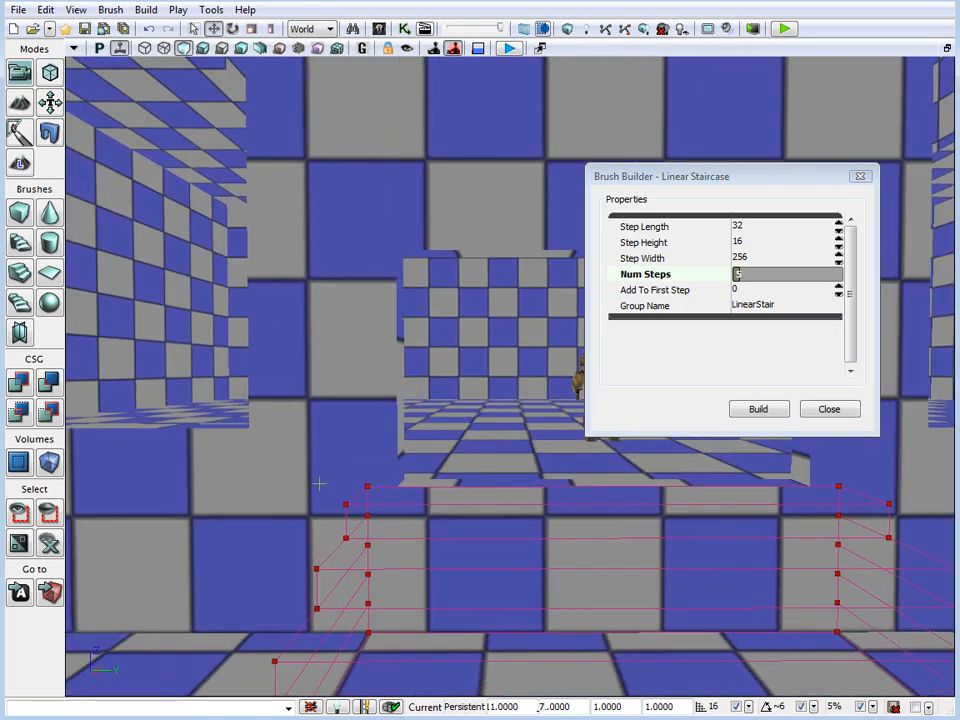
{"action": "mouse_move", "coordinate": [319, 484]}
{"action": "right_mouse_down"}
{"action": "mouse_move", "coordinate": [347, 573]}
{"action": "mouse_move", "coordinate": [252, 570]}
{"action": "right_mouse_up"}
{"action": "left_click_drag", "start_coordinate": [252, 570], "coordinate": [316, 635]}
{"action": "middle_click_drag", "start_coordinate": [316, 635], "coordinate": [812, 481]}
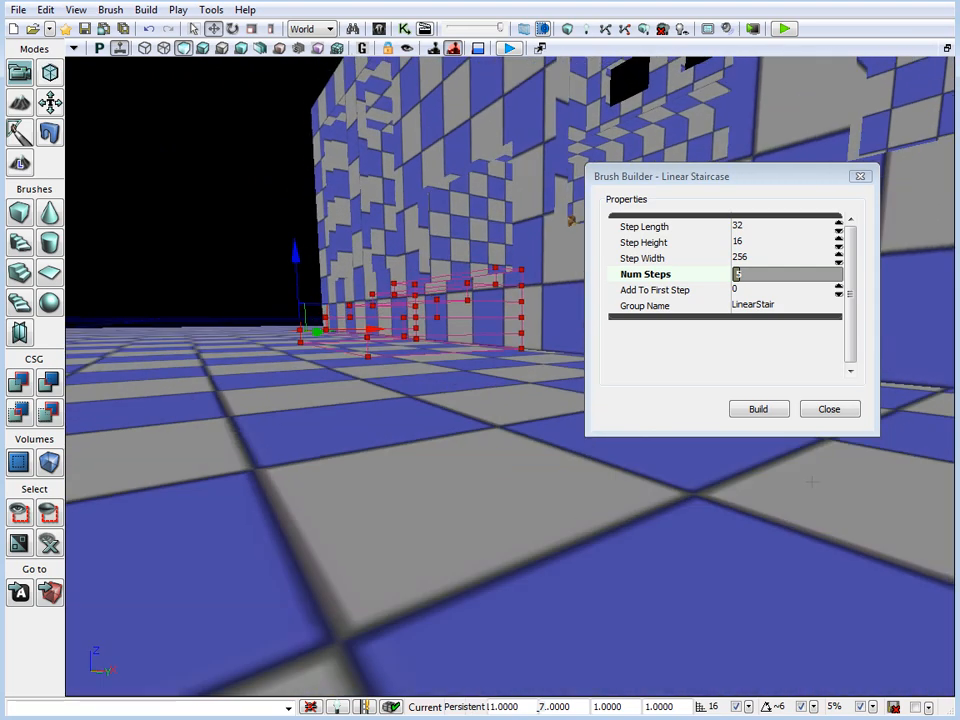
{"action": "left_click", "coordinate": [840, 409]}
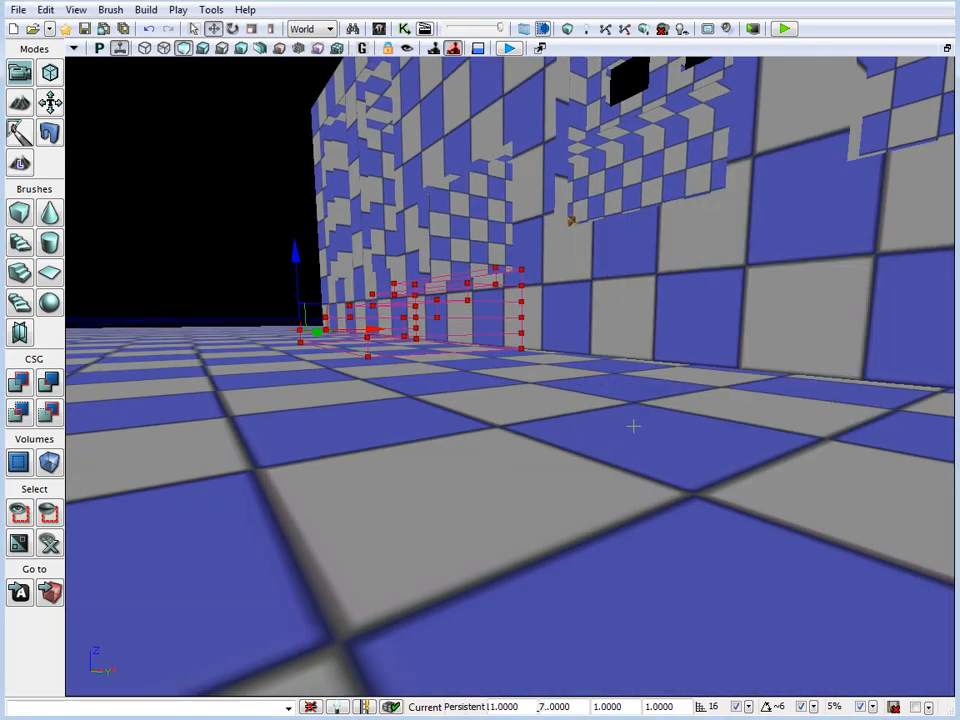
{"action": "key", "text": "ctrl+a"}
{"action": "right_click_drag", "start_coordinate": [615, 418], "coordinate": [626, 435]}
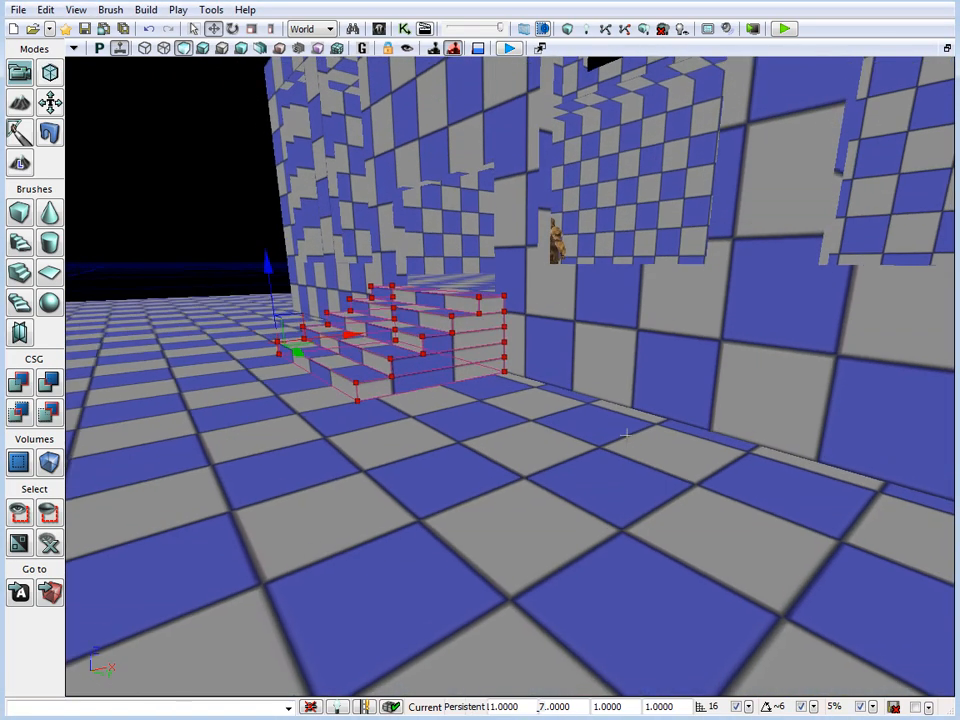
Hide the builder brush and inspect the entrance stairs and building front in the perspective view
{"action": "key", "text": "b"}
{"action": "right_click_drag", "start_coordinate": [424, 370], "coordinate": [840, 425]}
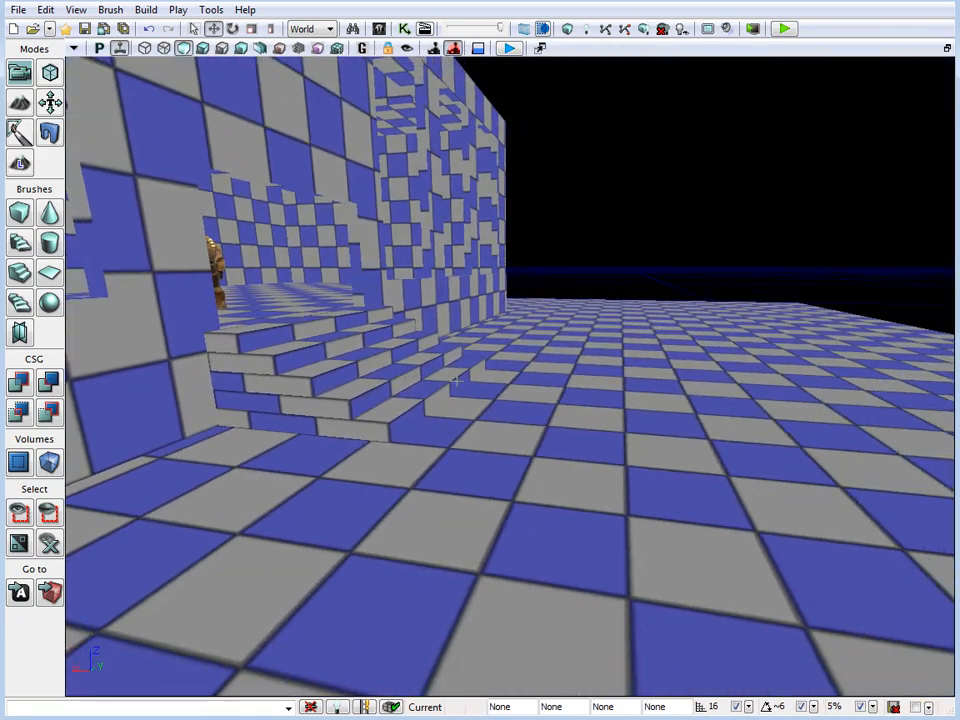
{"action": "right_click_drag", "start_coordinate": [456, 381], "coordinate": [172, 496]}
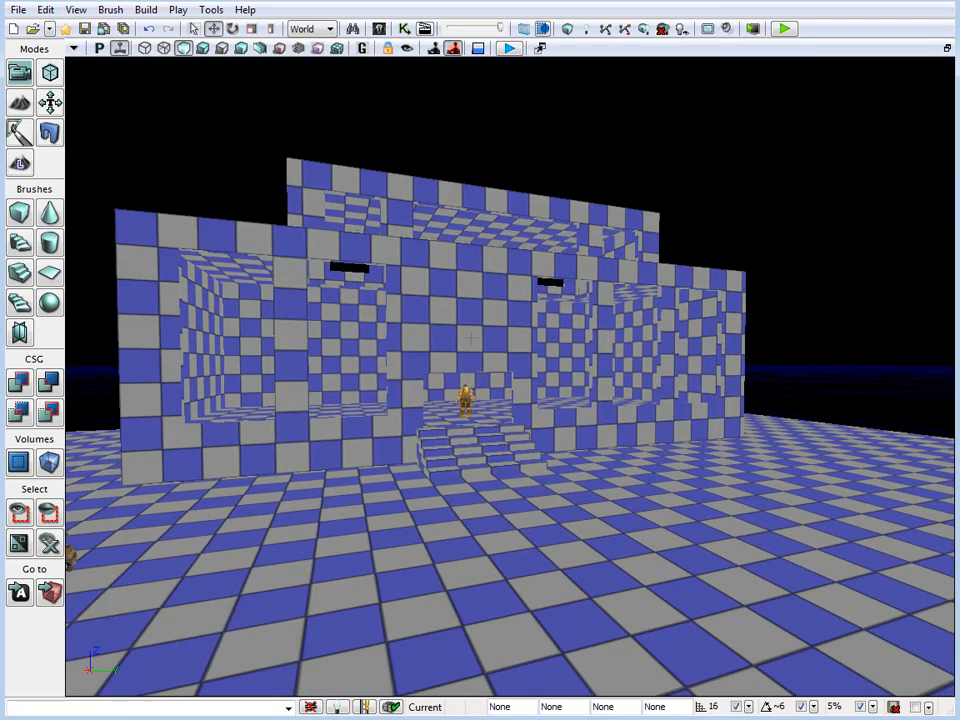